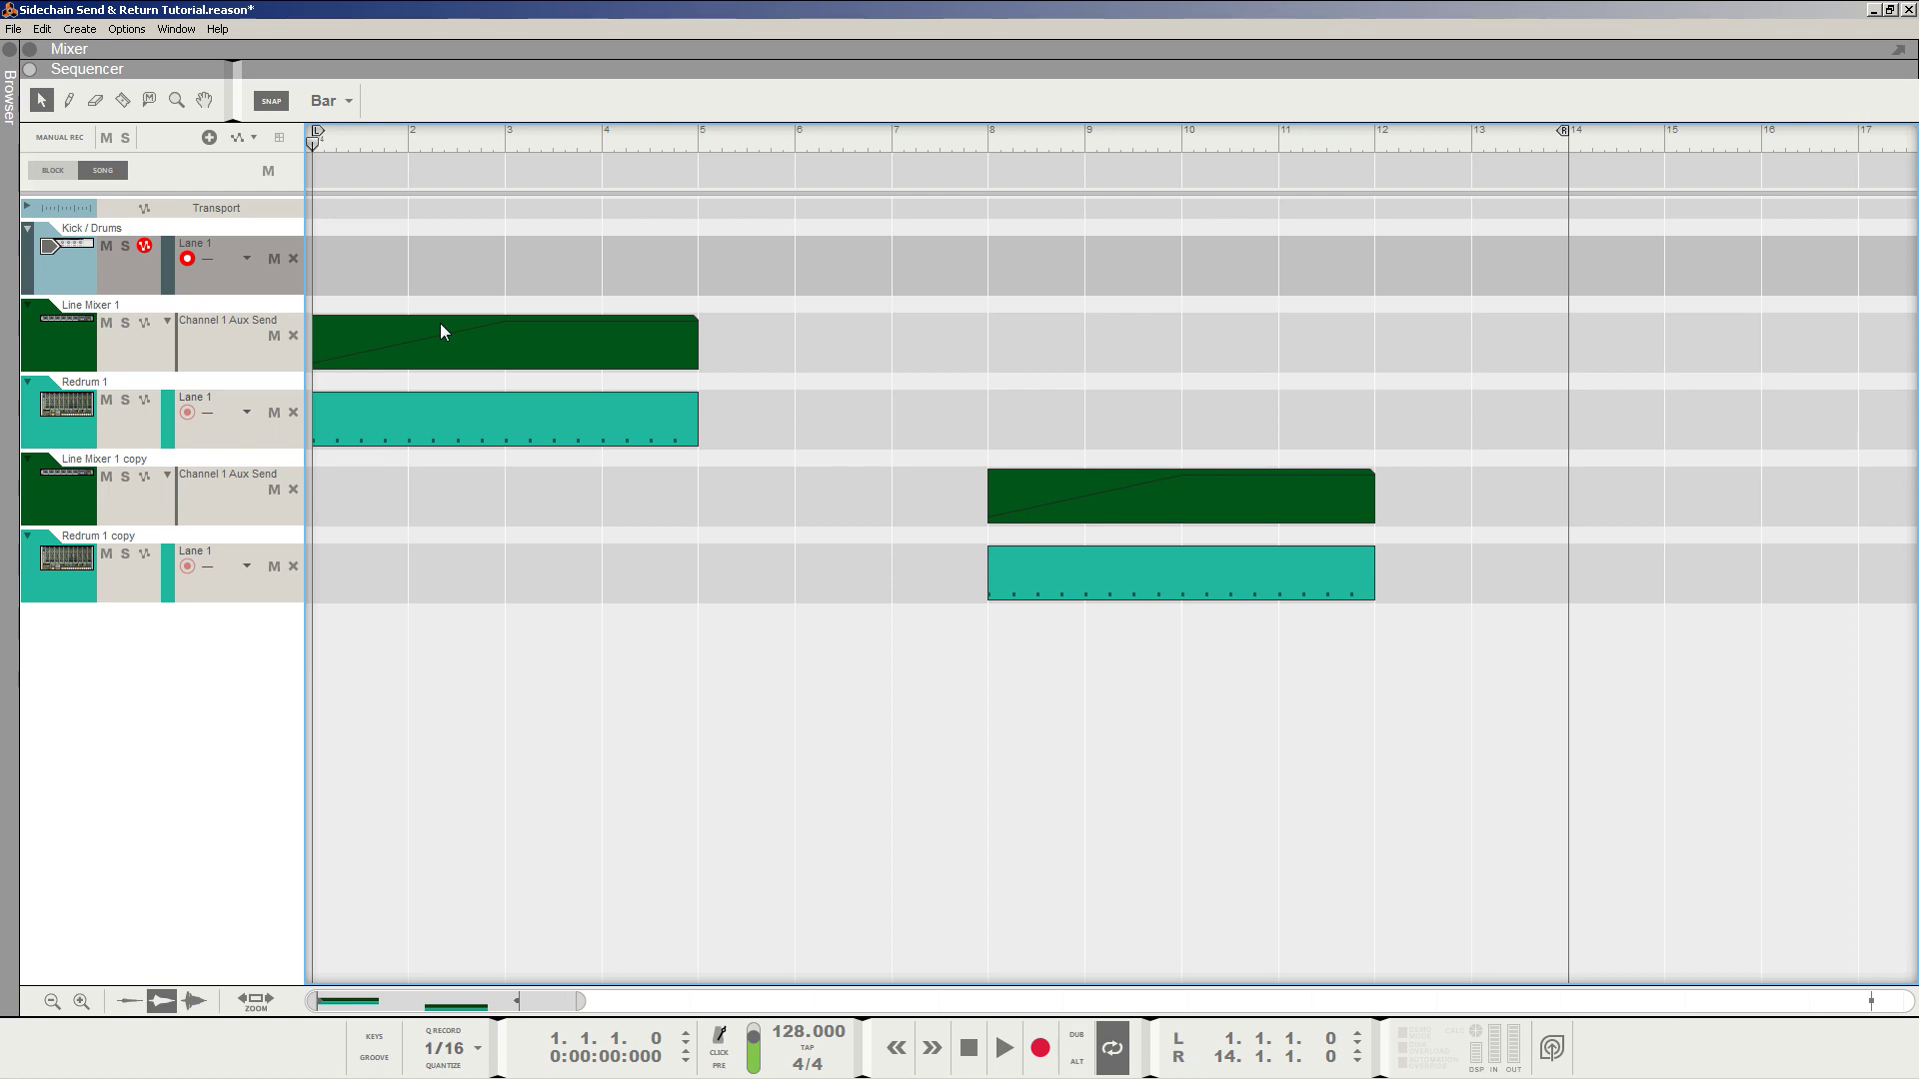
Bring up the tutorial song's rack, select the RV7000 reverb and micromix mixer, and check the rear cabling.
{"action": "key", "text": "alt+Tab"}
{"action": "key", "text": "alt+Tab"}
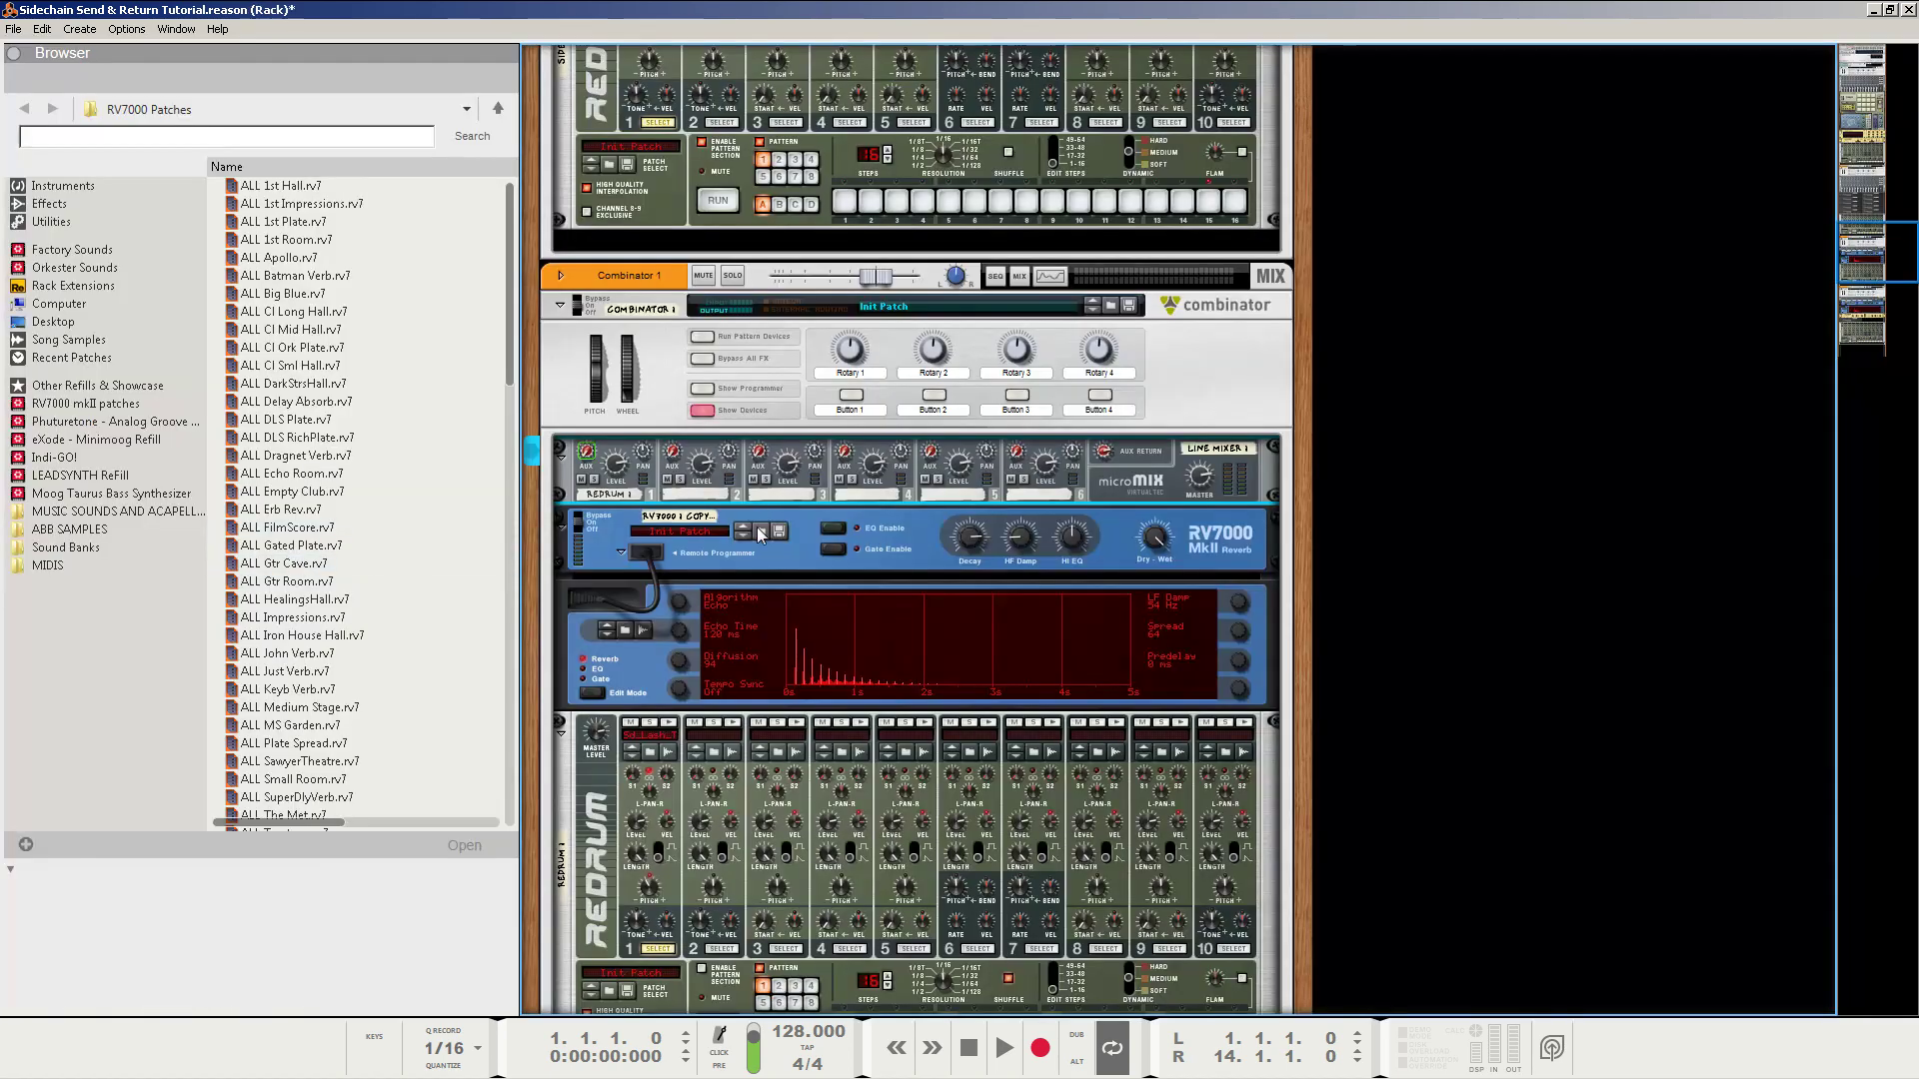
{"action": "left_click", "coordinate": [762, 532]}
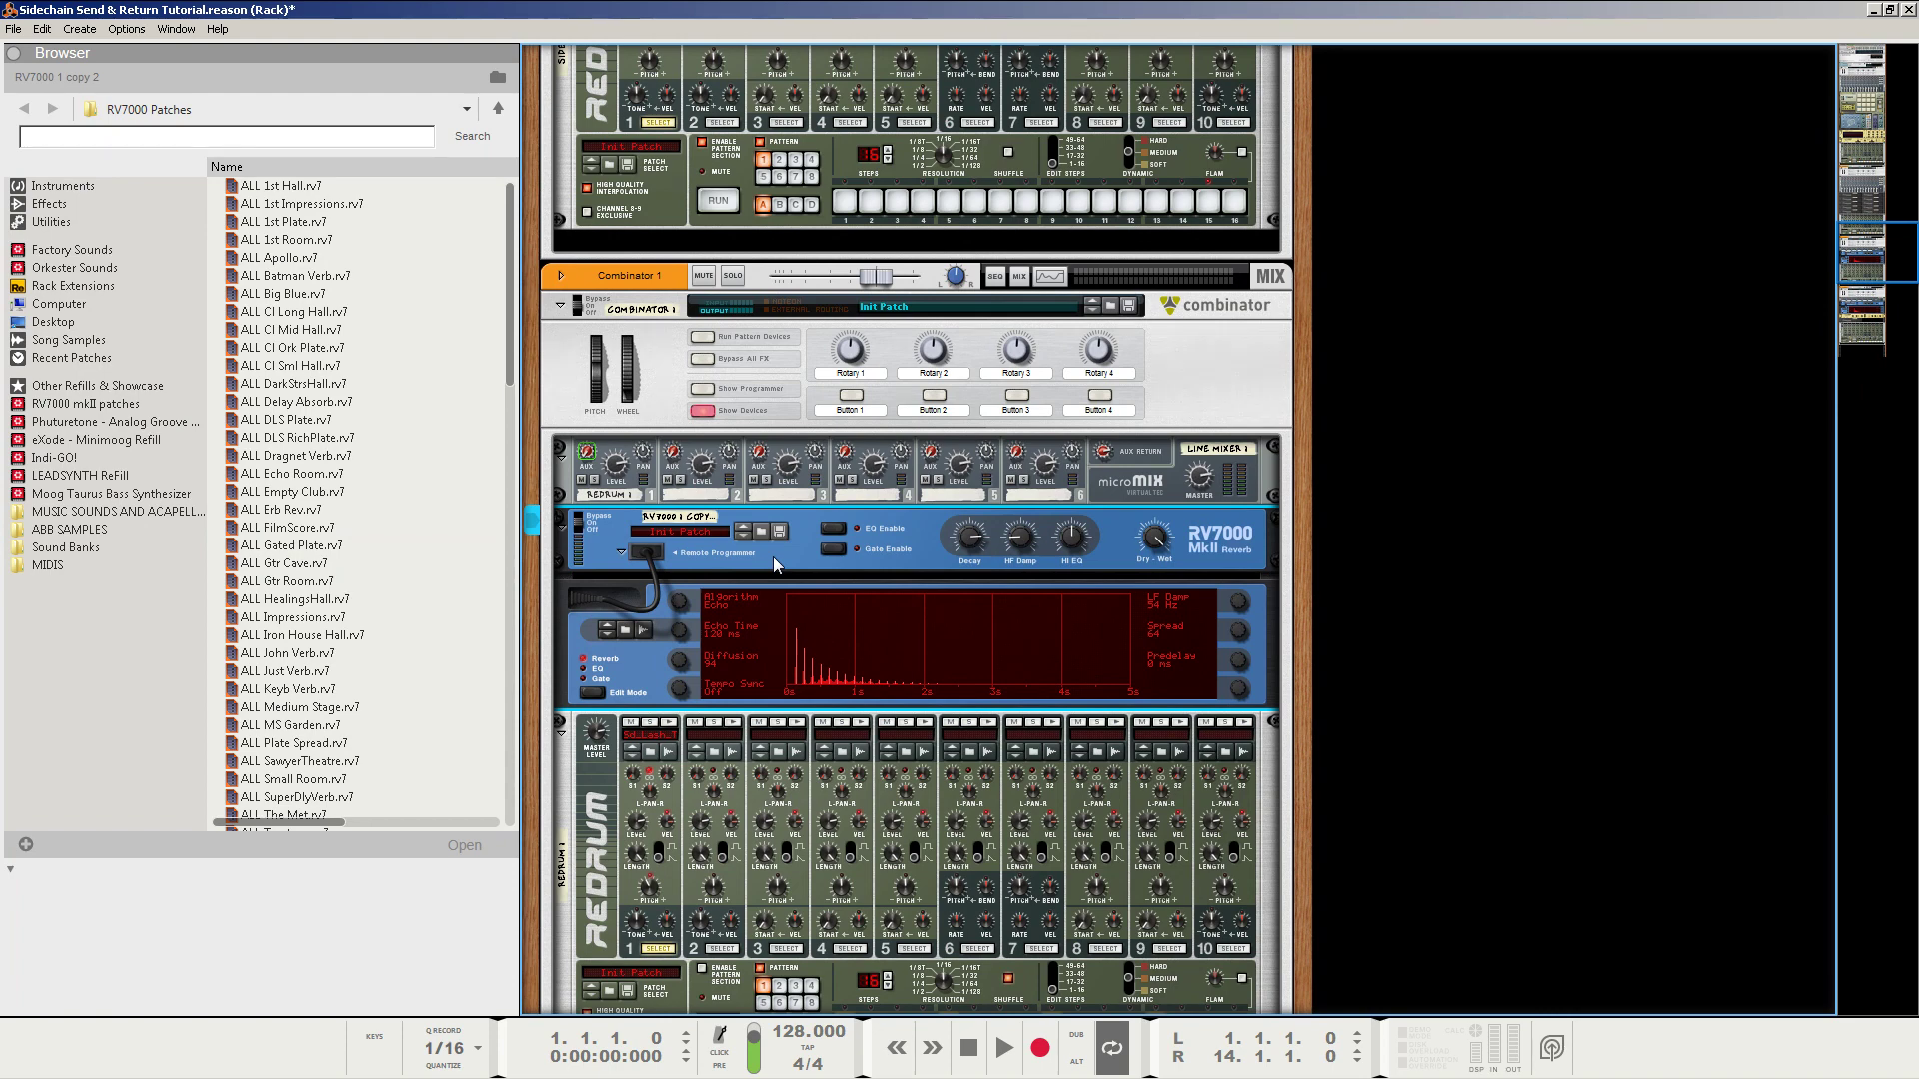
{"action": "left_click", "coordinate": [1123, 480]}
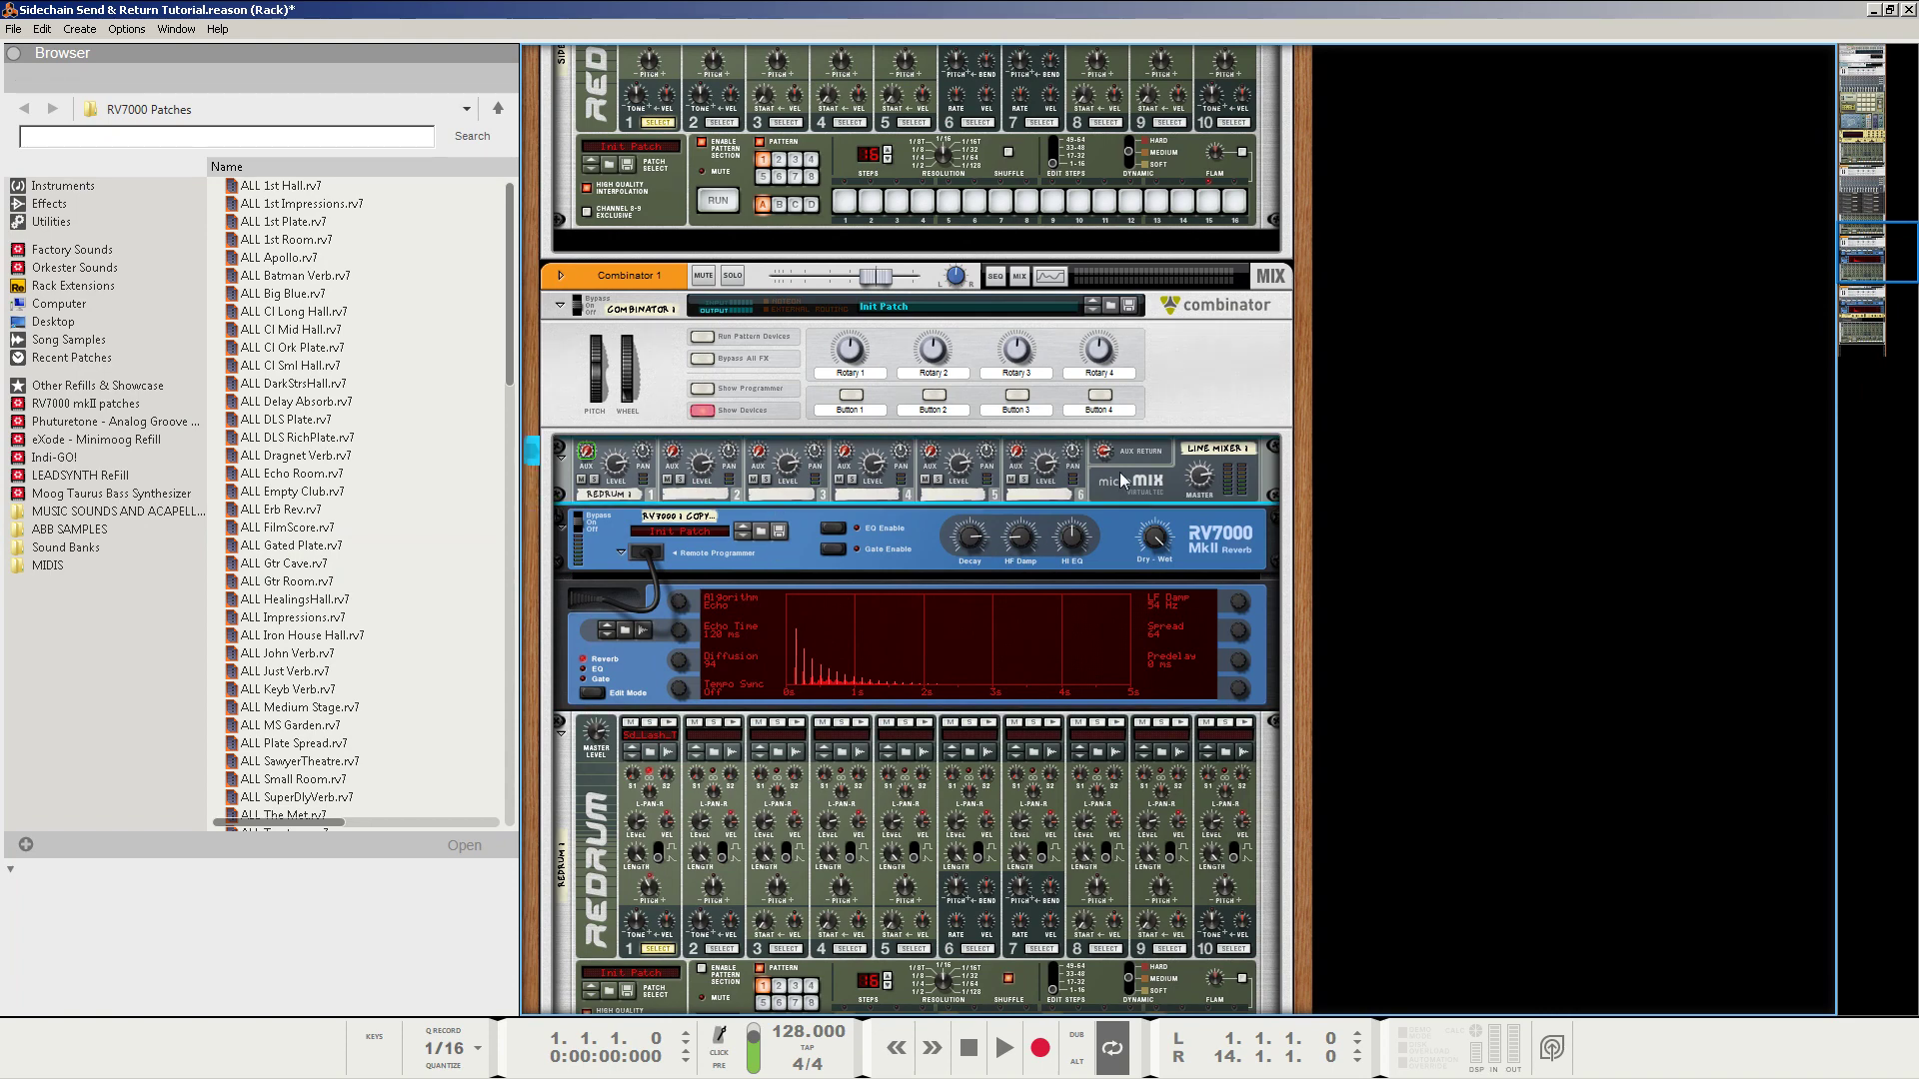
{"action": "key", "text": "Tab"}
{"action": "key", "text": "Tab"}
Back in the sequencer, play the song from bar 1 and stop it partway through bar 5.
{"action": "key", "text": "F7"}
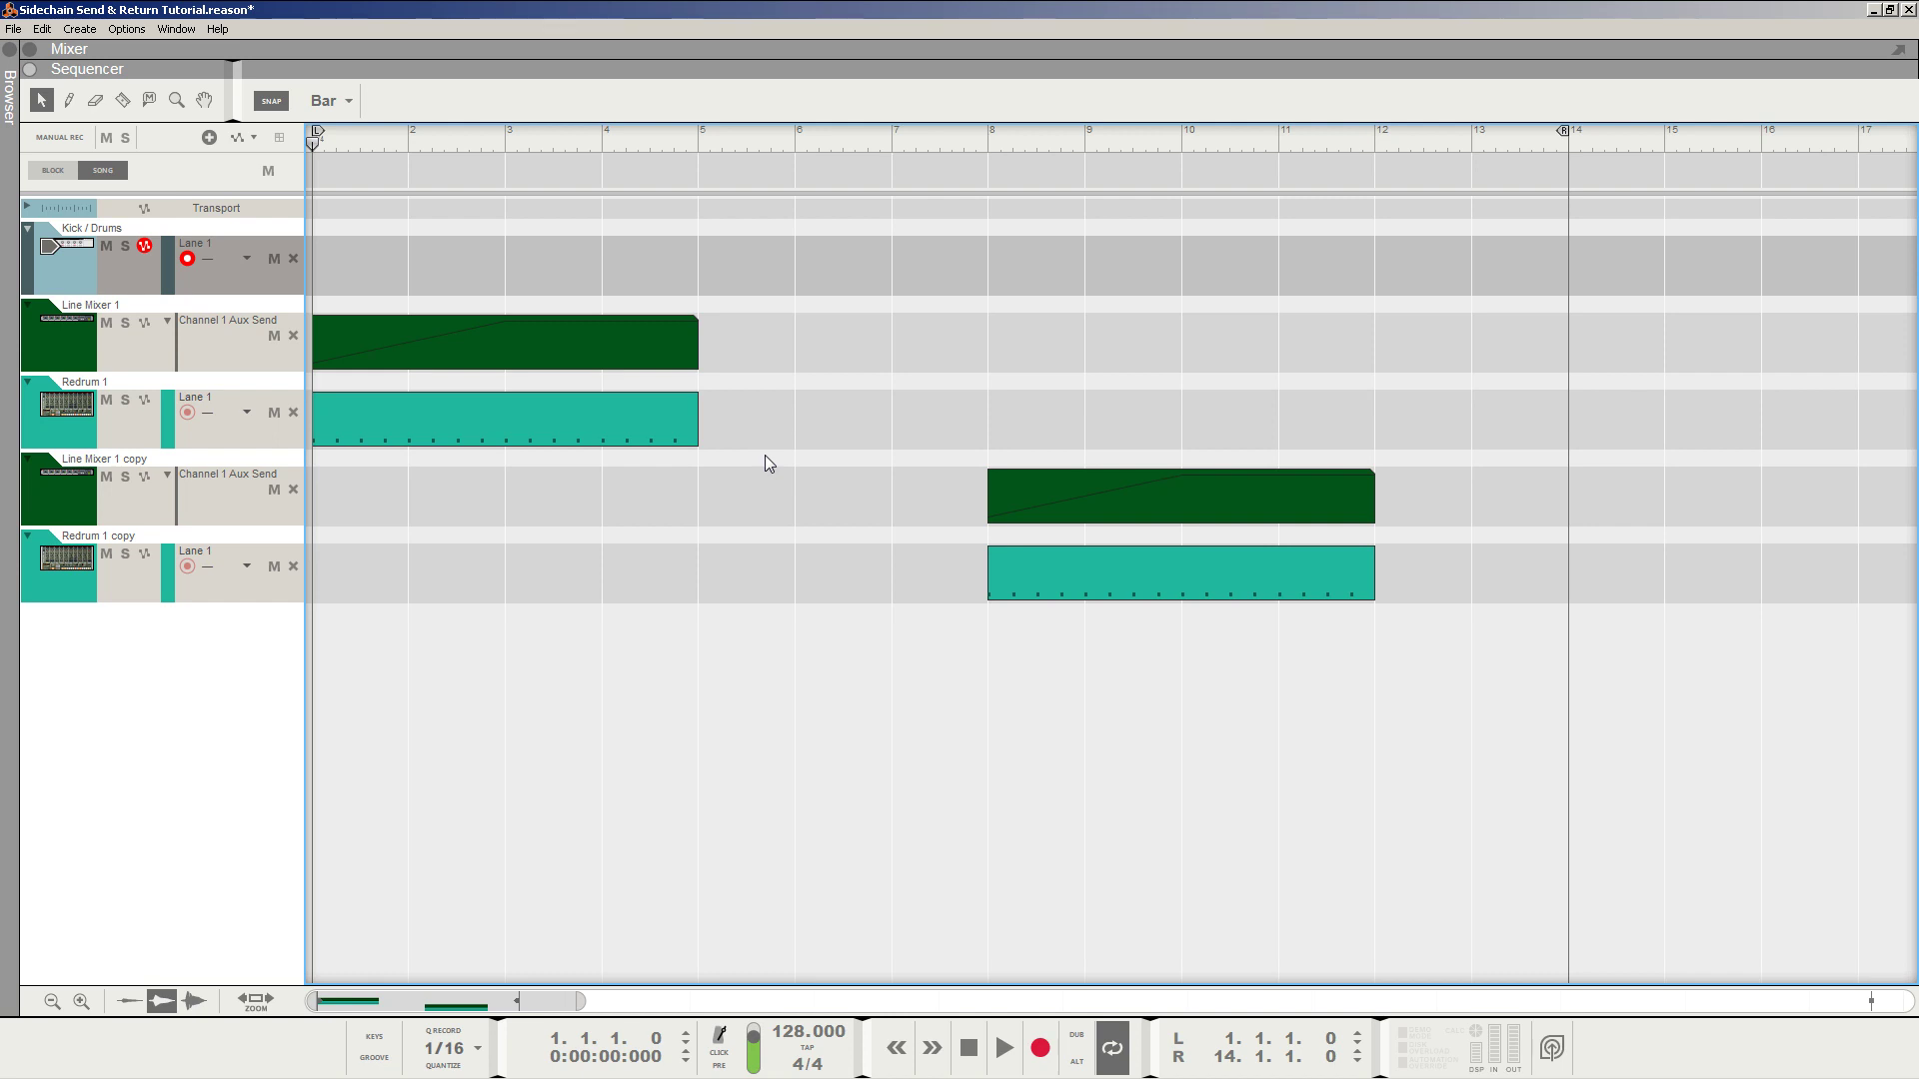
{"action": "key", "text": "space"}
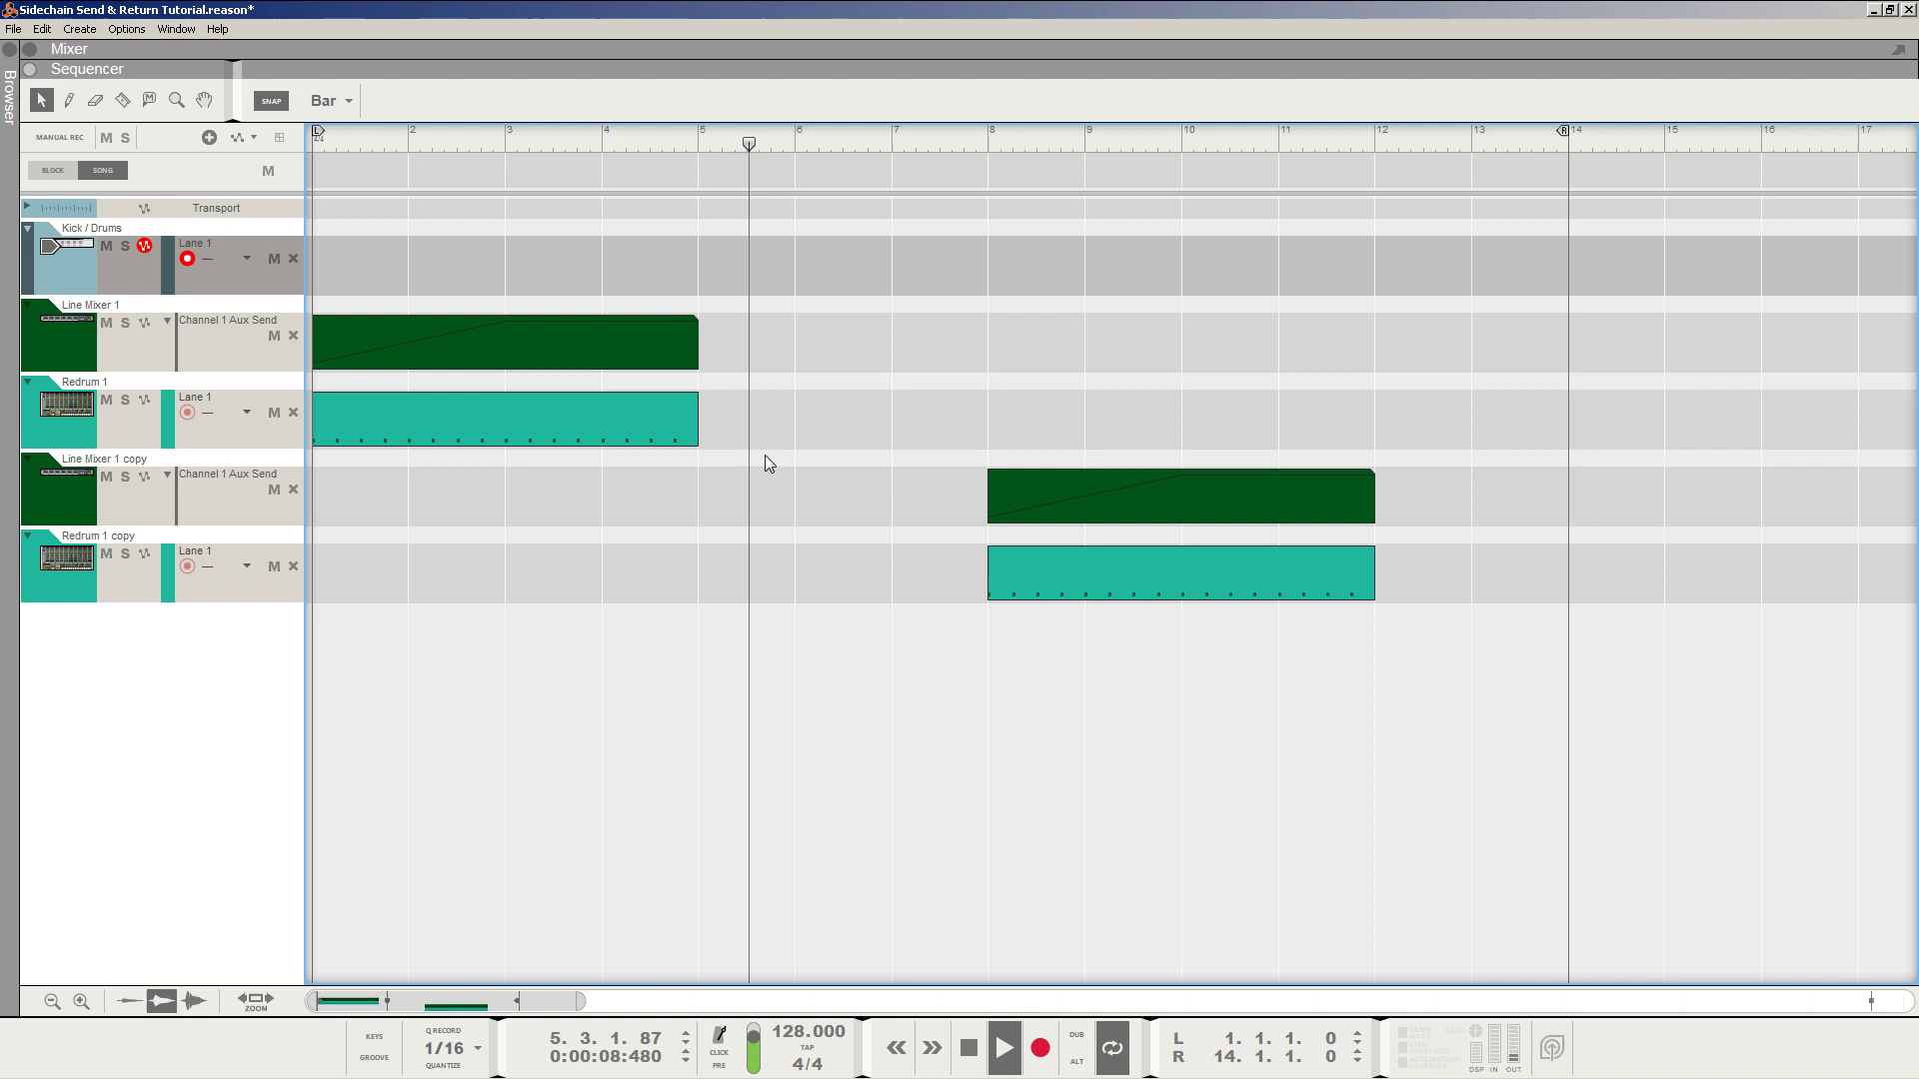
{"action": "key", "text": "space"}
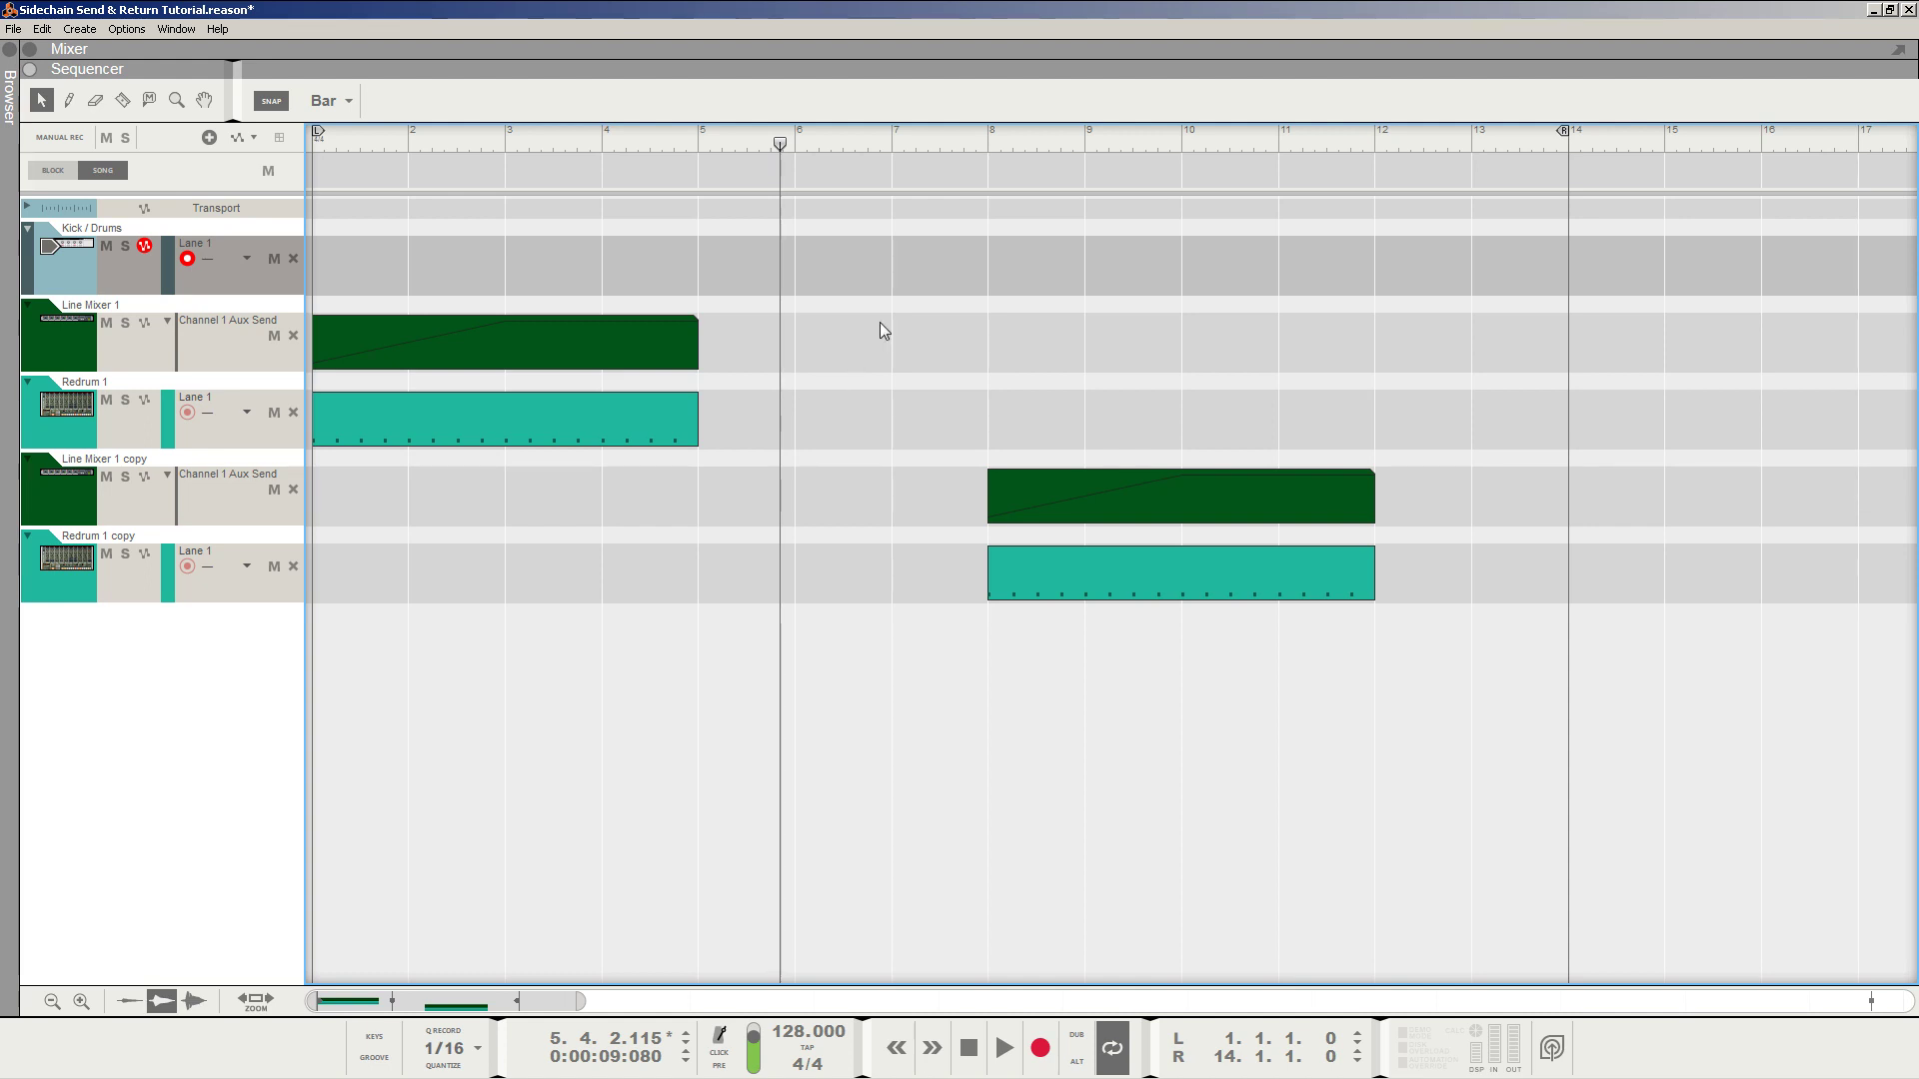
Play from bar 7 through the copied clips and stop just after the loop restarts at bar 1.
{"action": "left_click", "coordinate": [890, 144]}
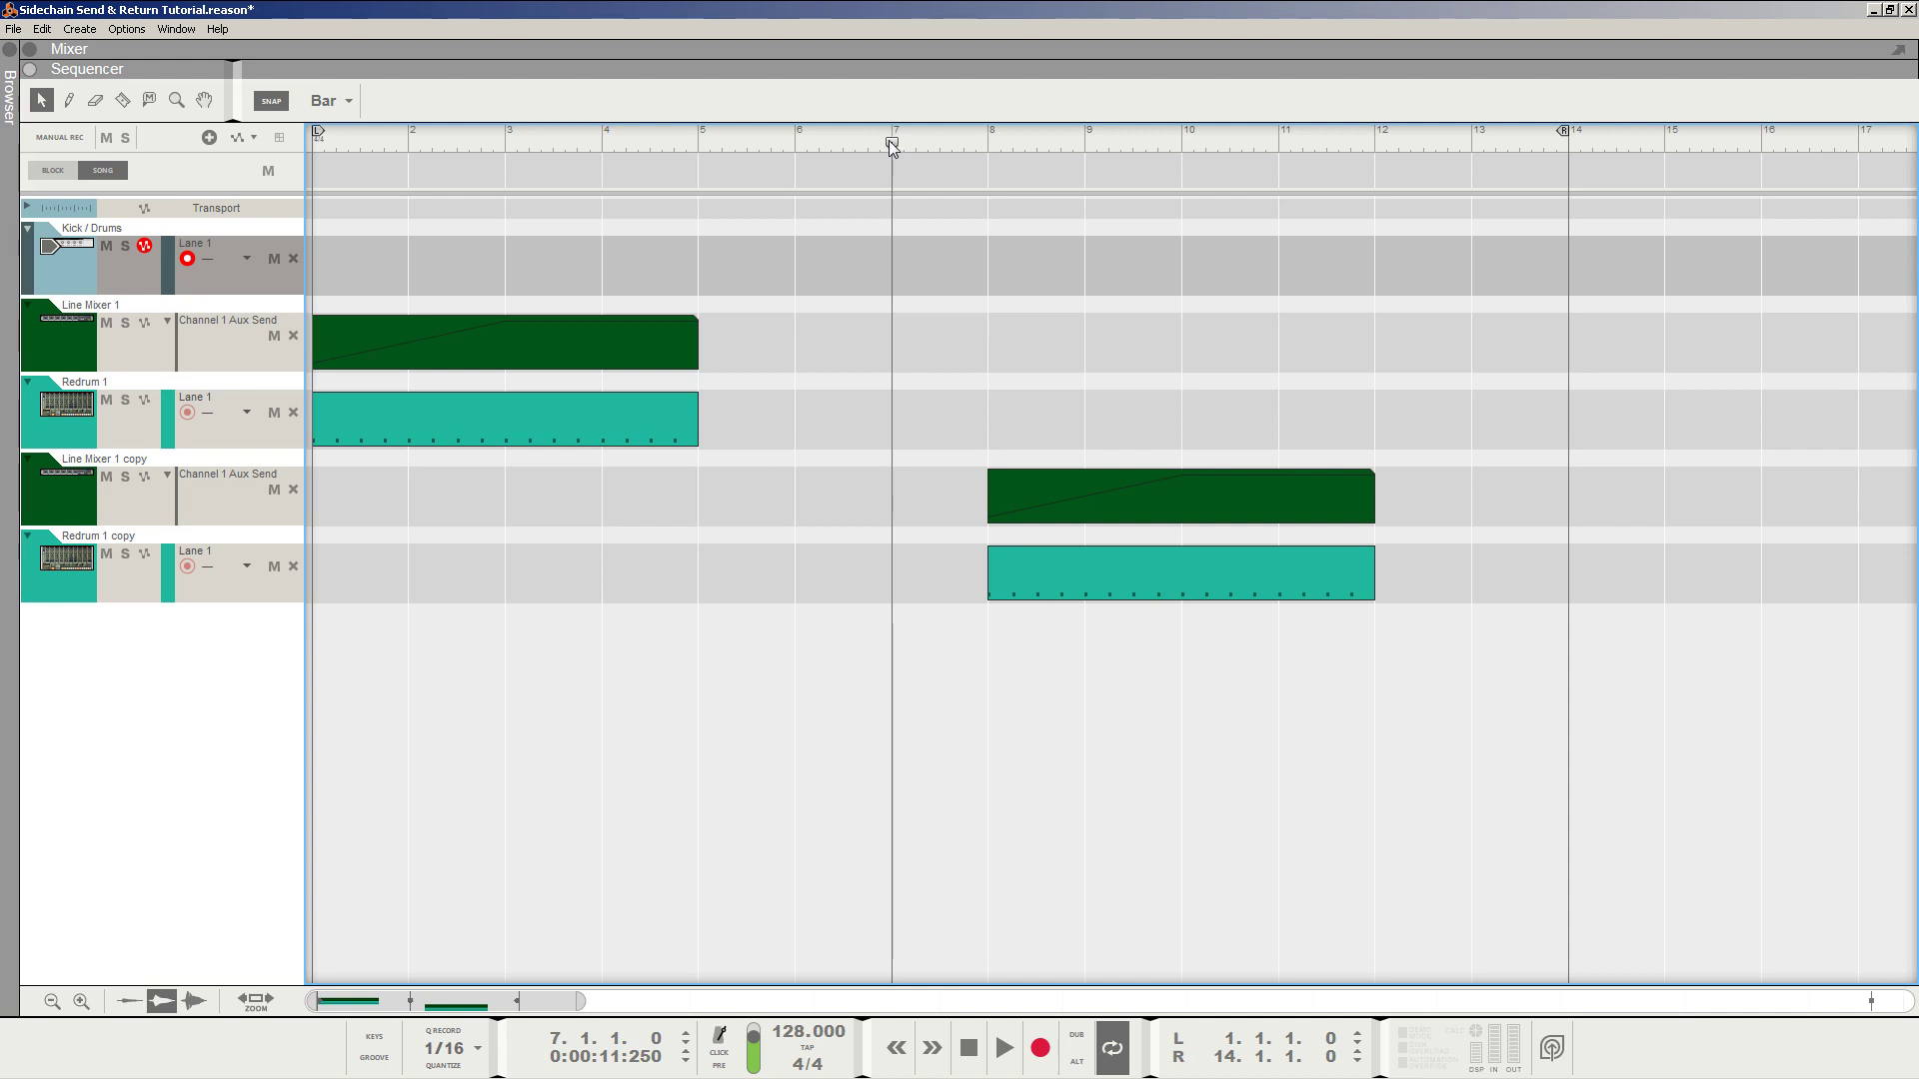
{"action": "key", "text": "space"}
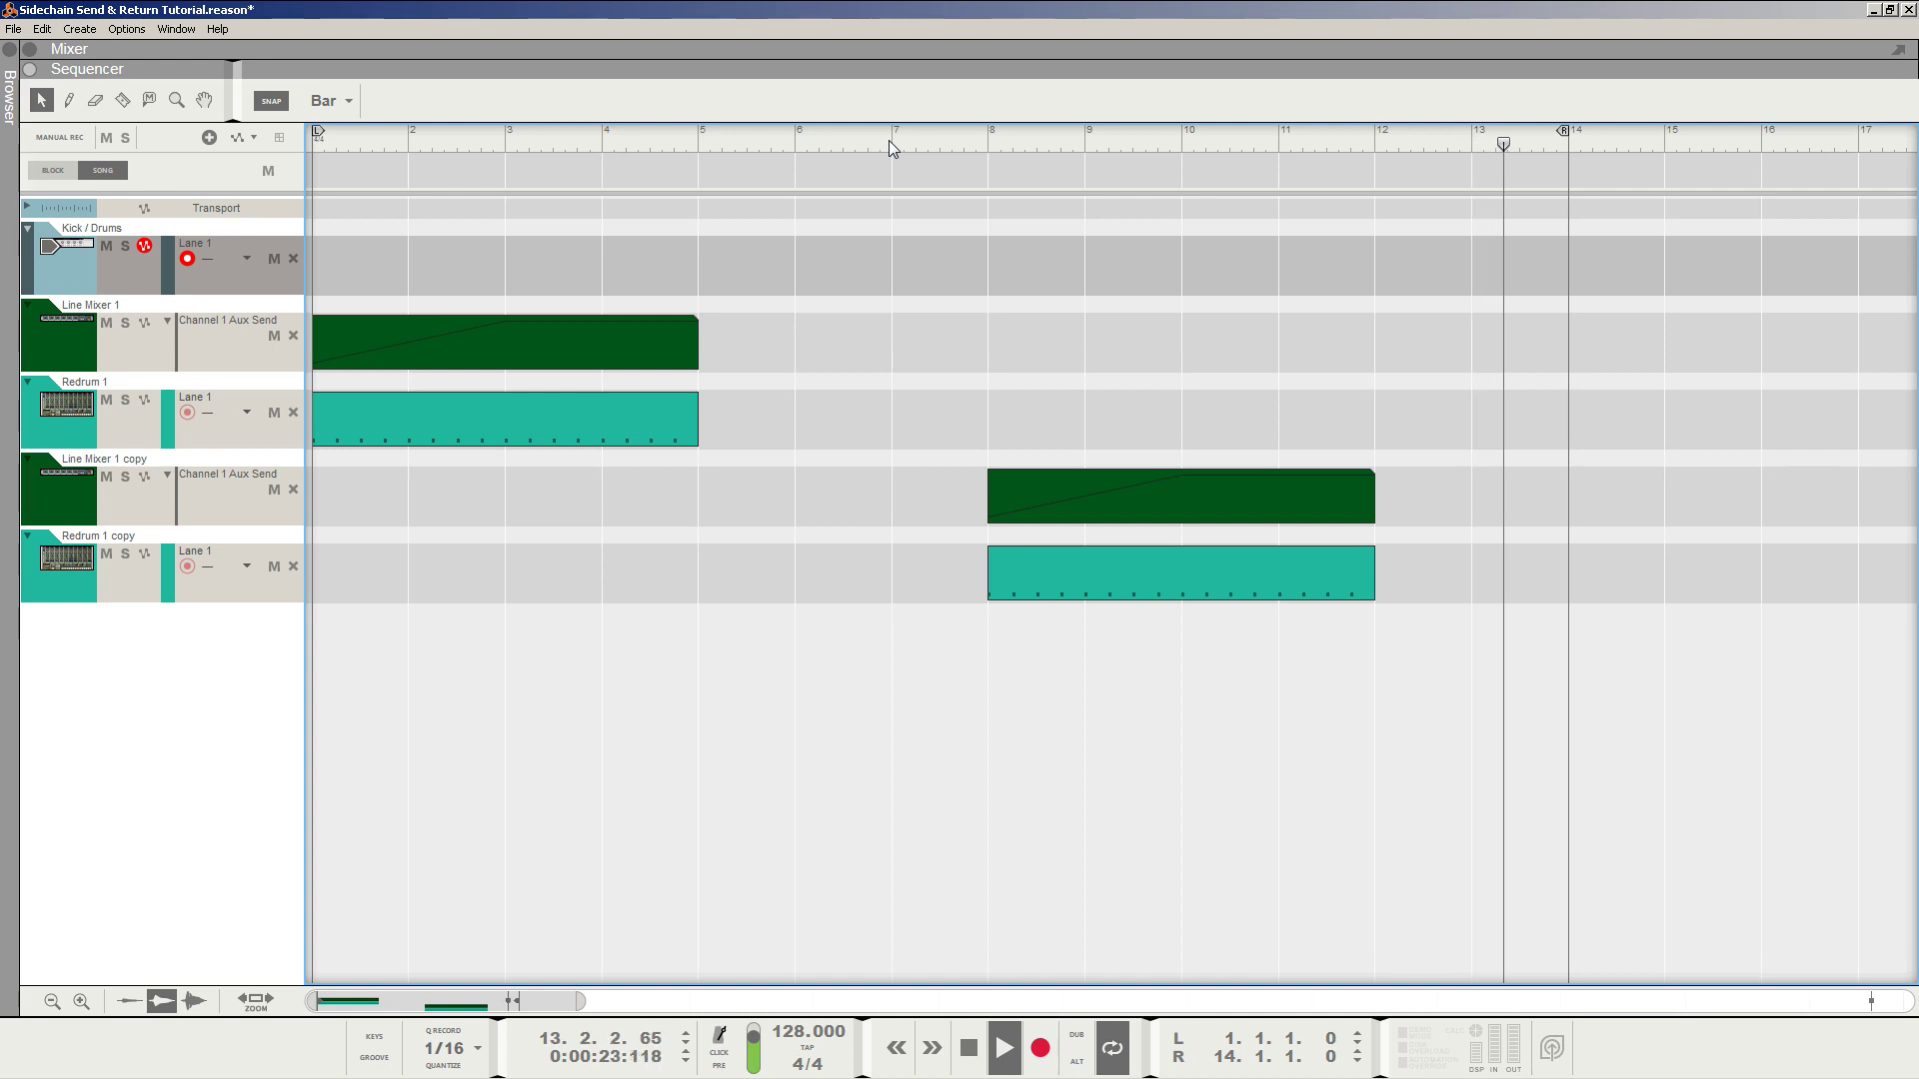
{"action": "key", "text": "space"}
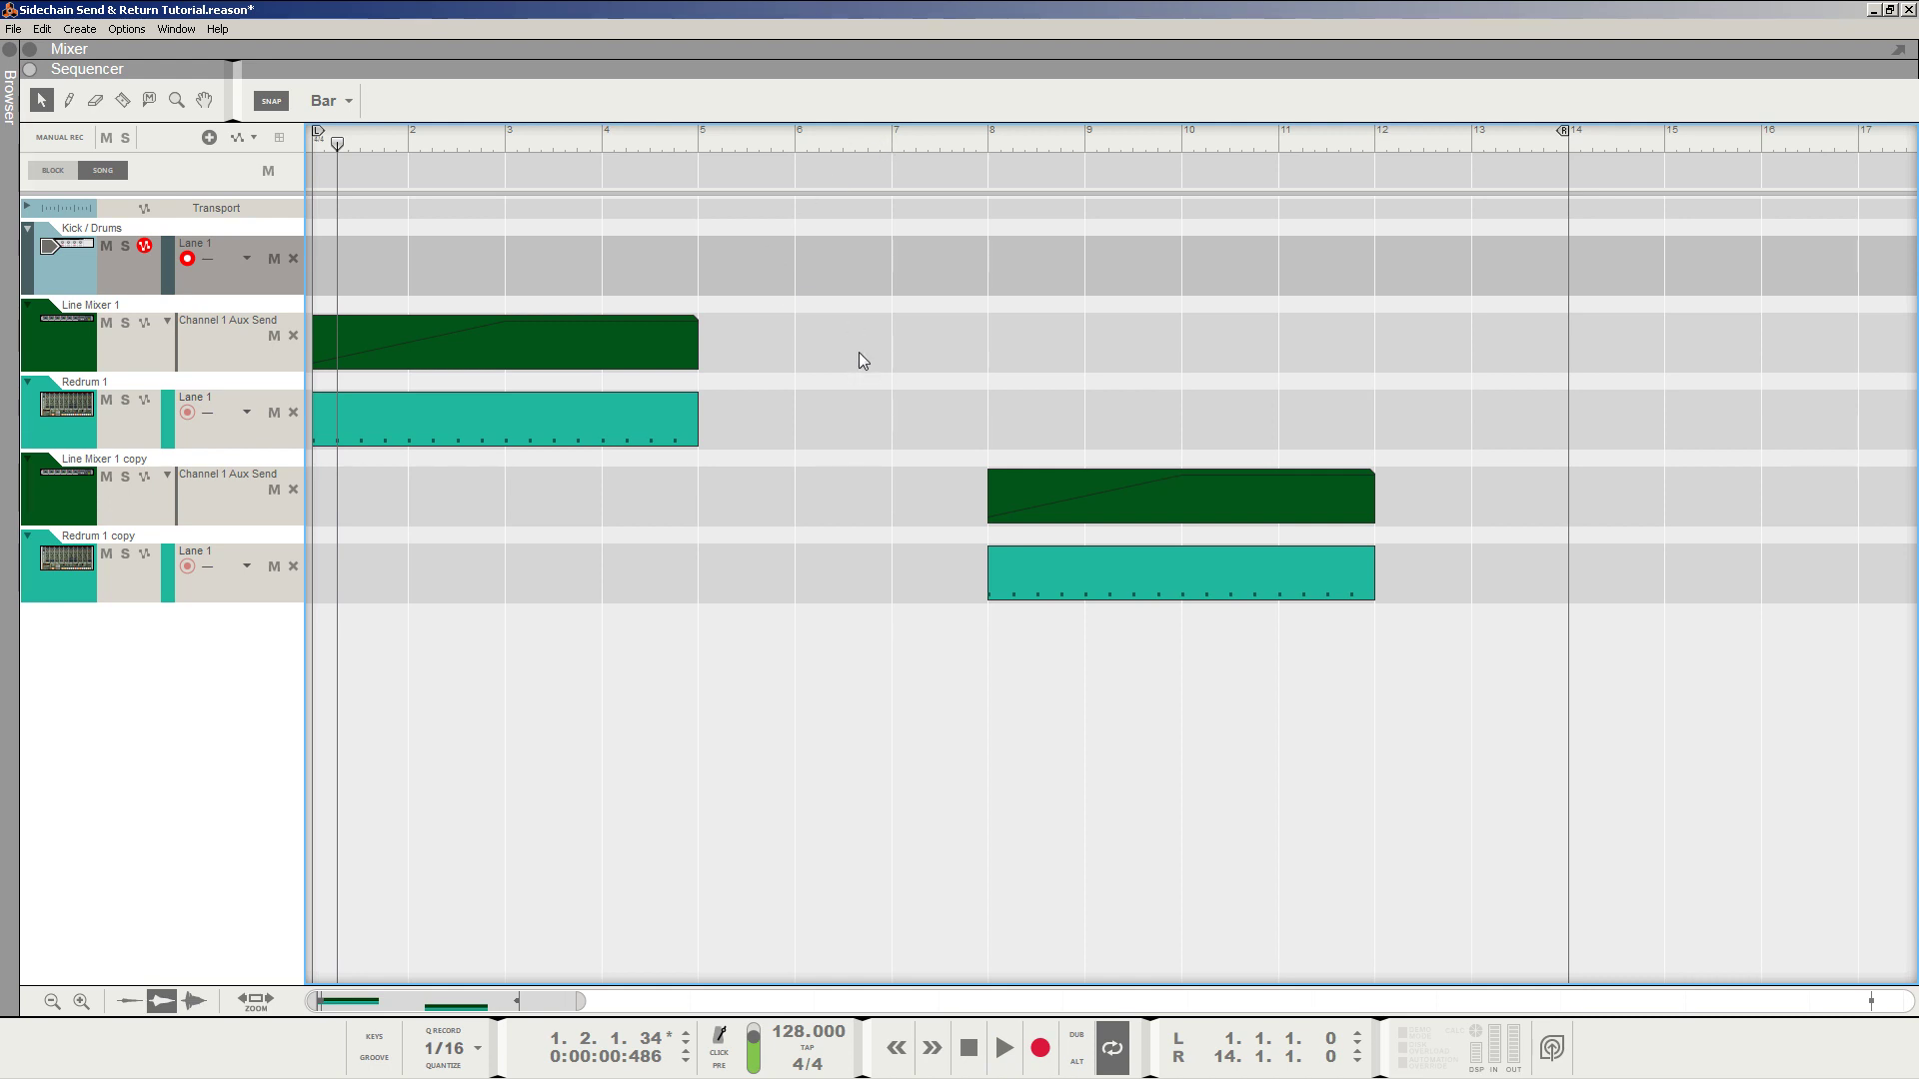
Switch to Document 1's rack and reset Combinator 1 so it holds no devices.
{"action": "key", "text": "alt+Tab"}
{"action": "key", "text": "alt+Tab"}
{"action": "key", "text": "alt+Tab"}
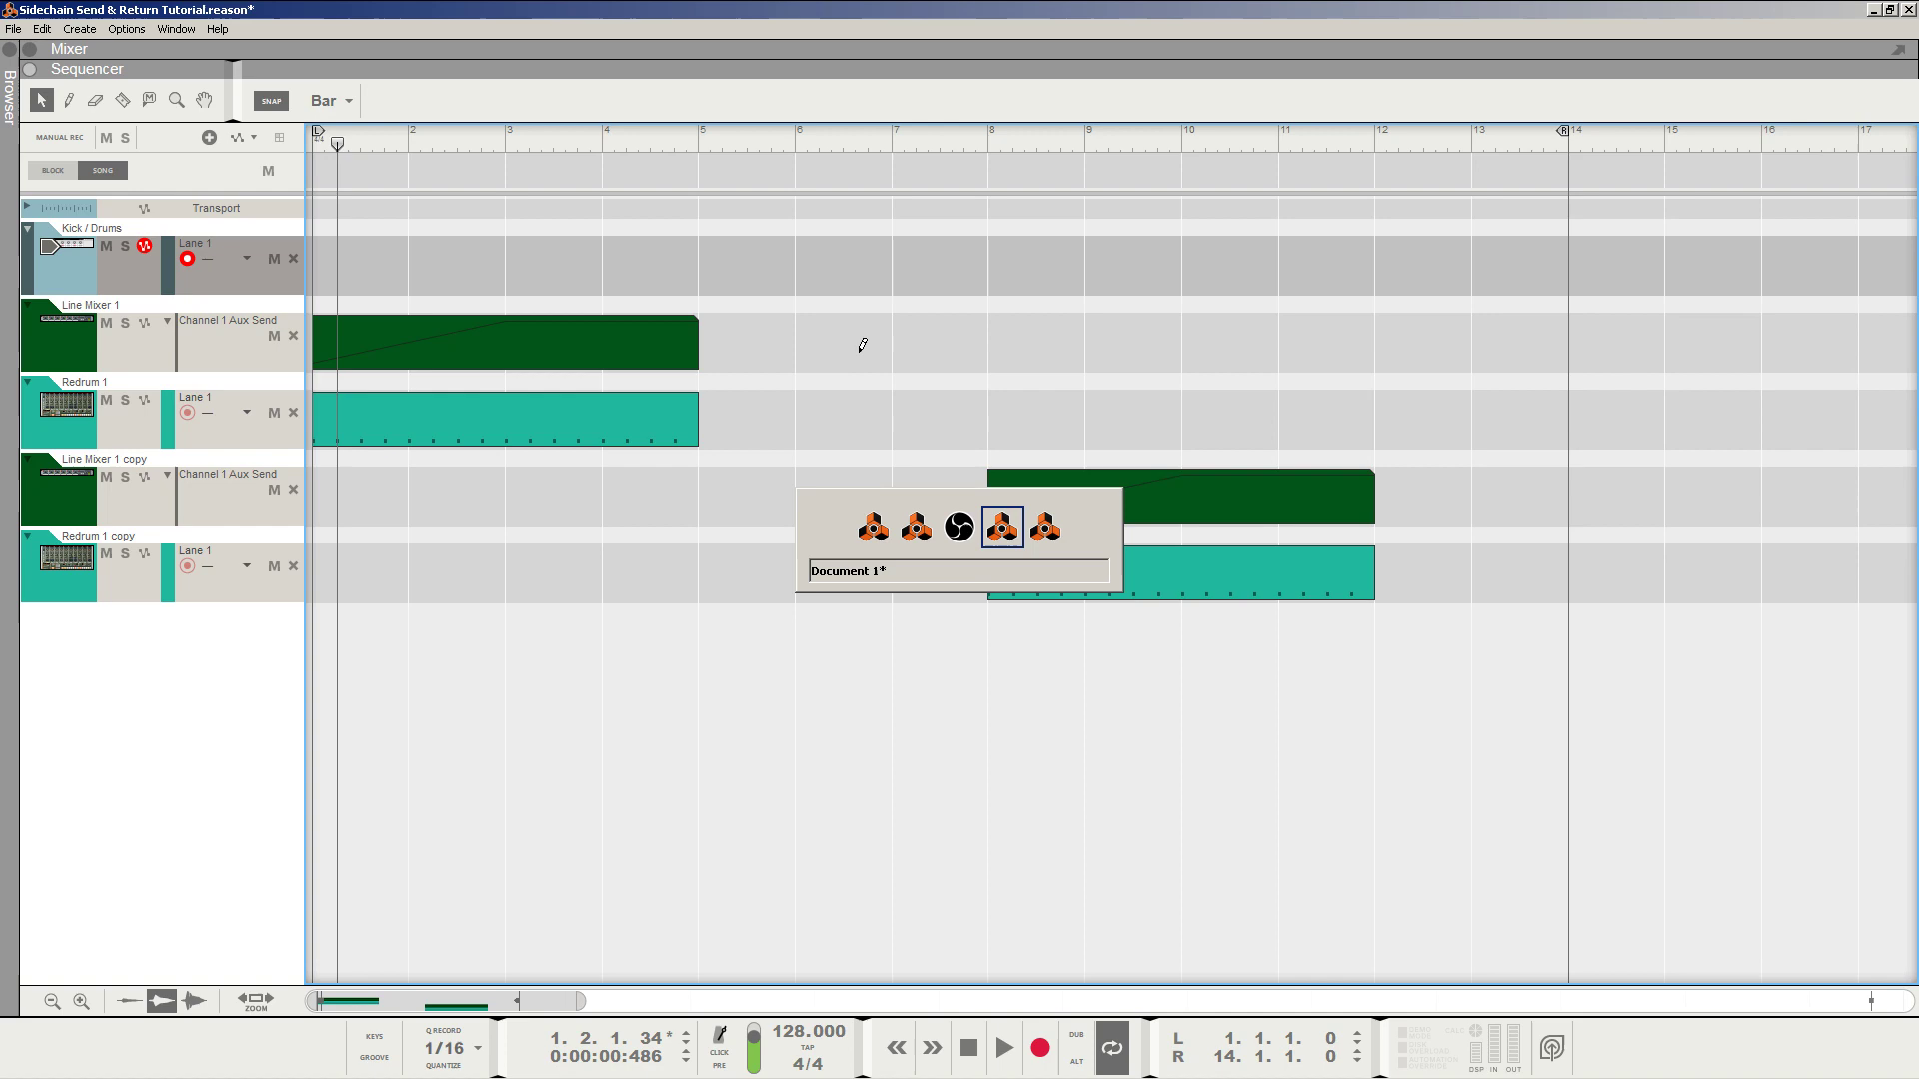
{"action": "key", "text": "alt+Tab"}
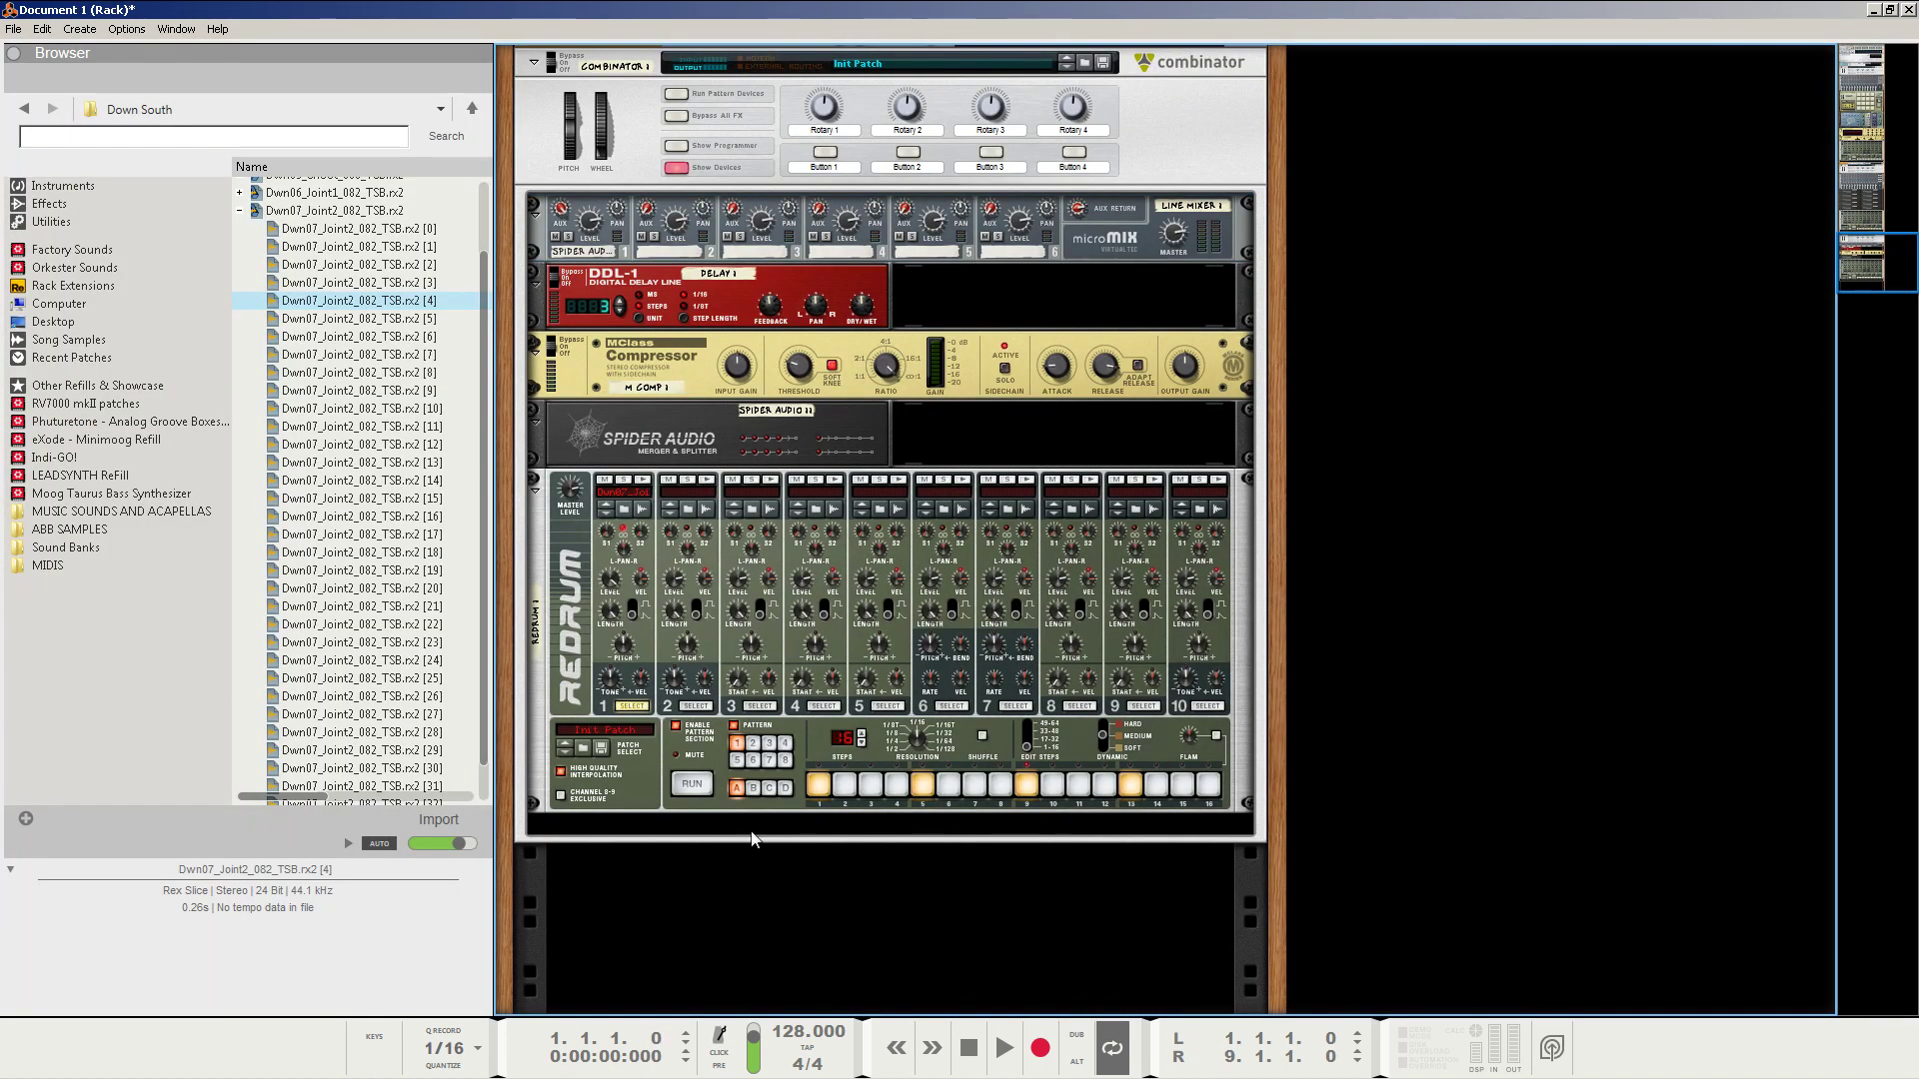
{"action": "right_click", "coordinate": [1136, 124]}
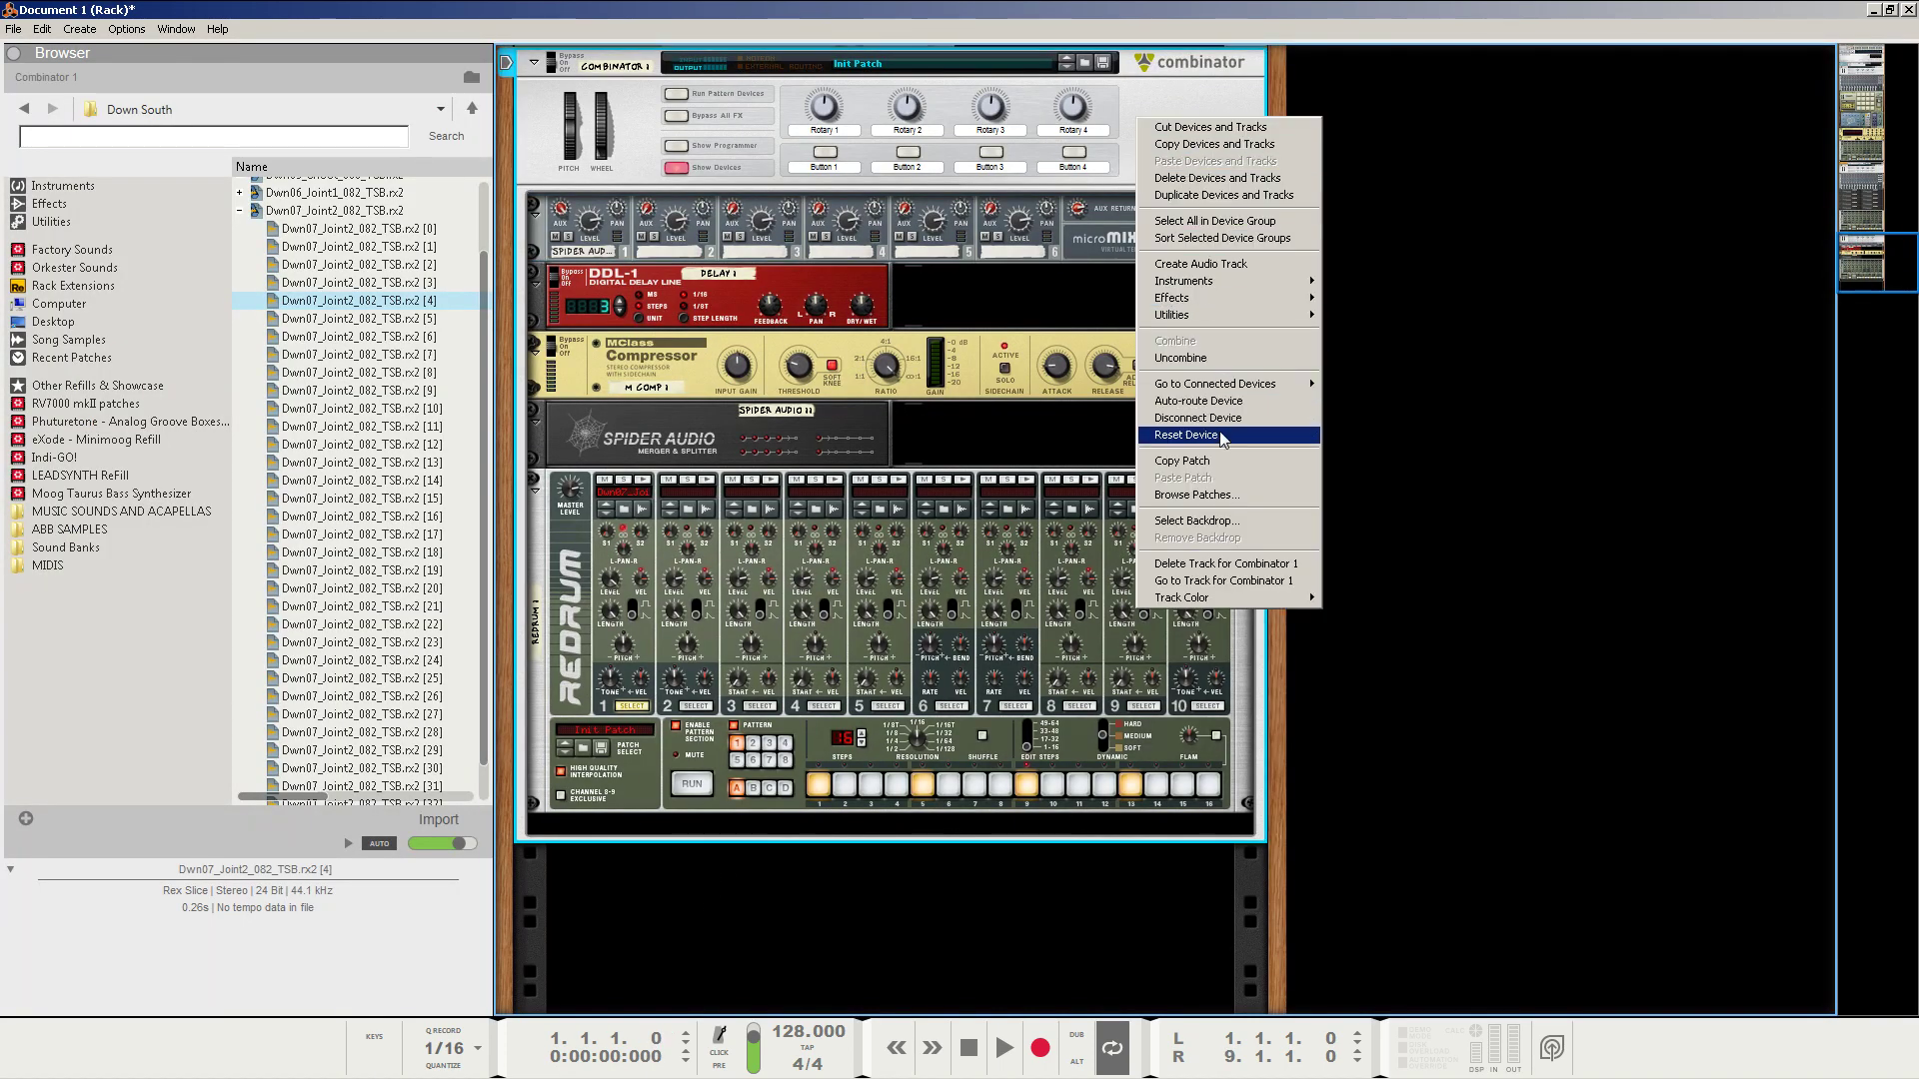
{"action": "left_click", "coordinate": [1174, 438]}
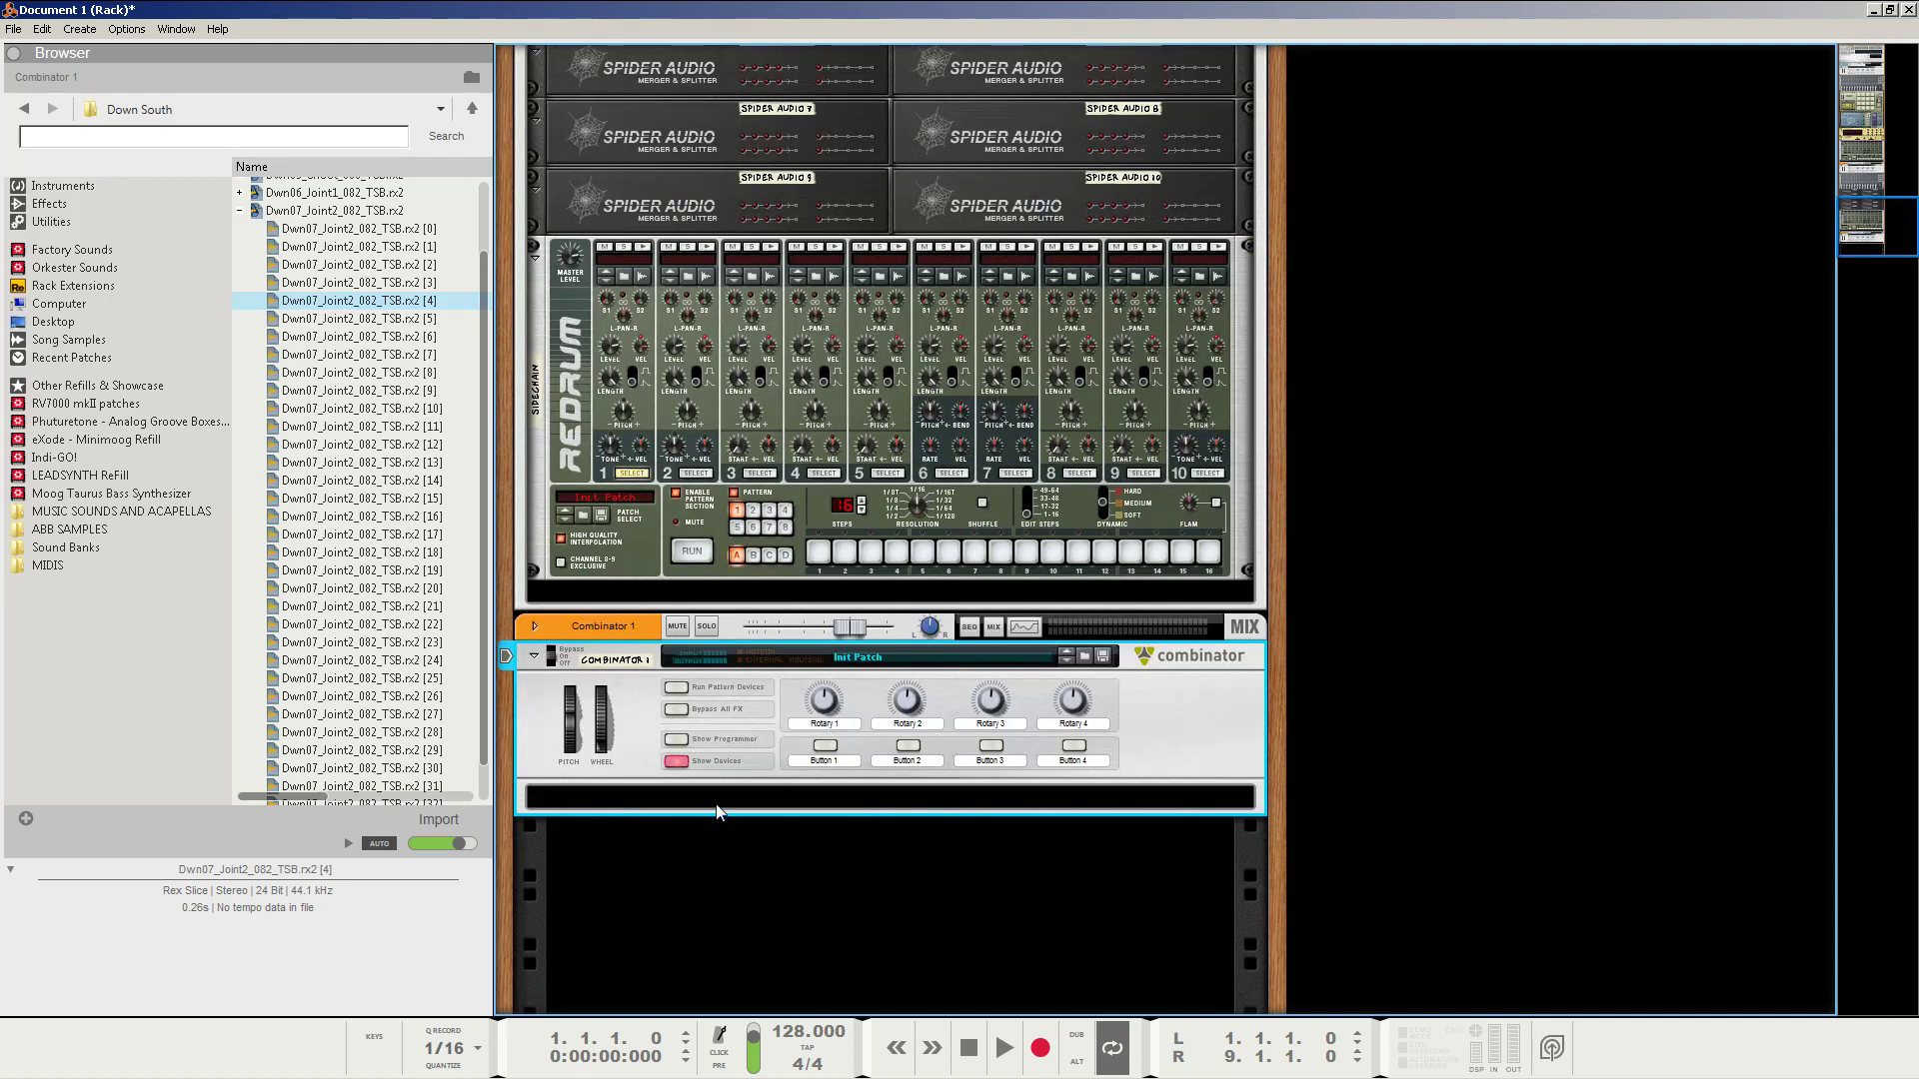
{"action": "left_click", "coordinate": [718, 836]}
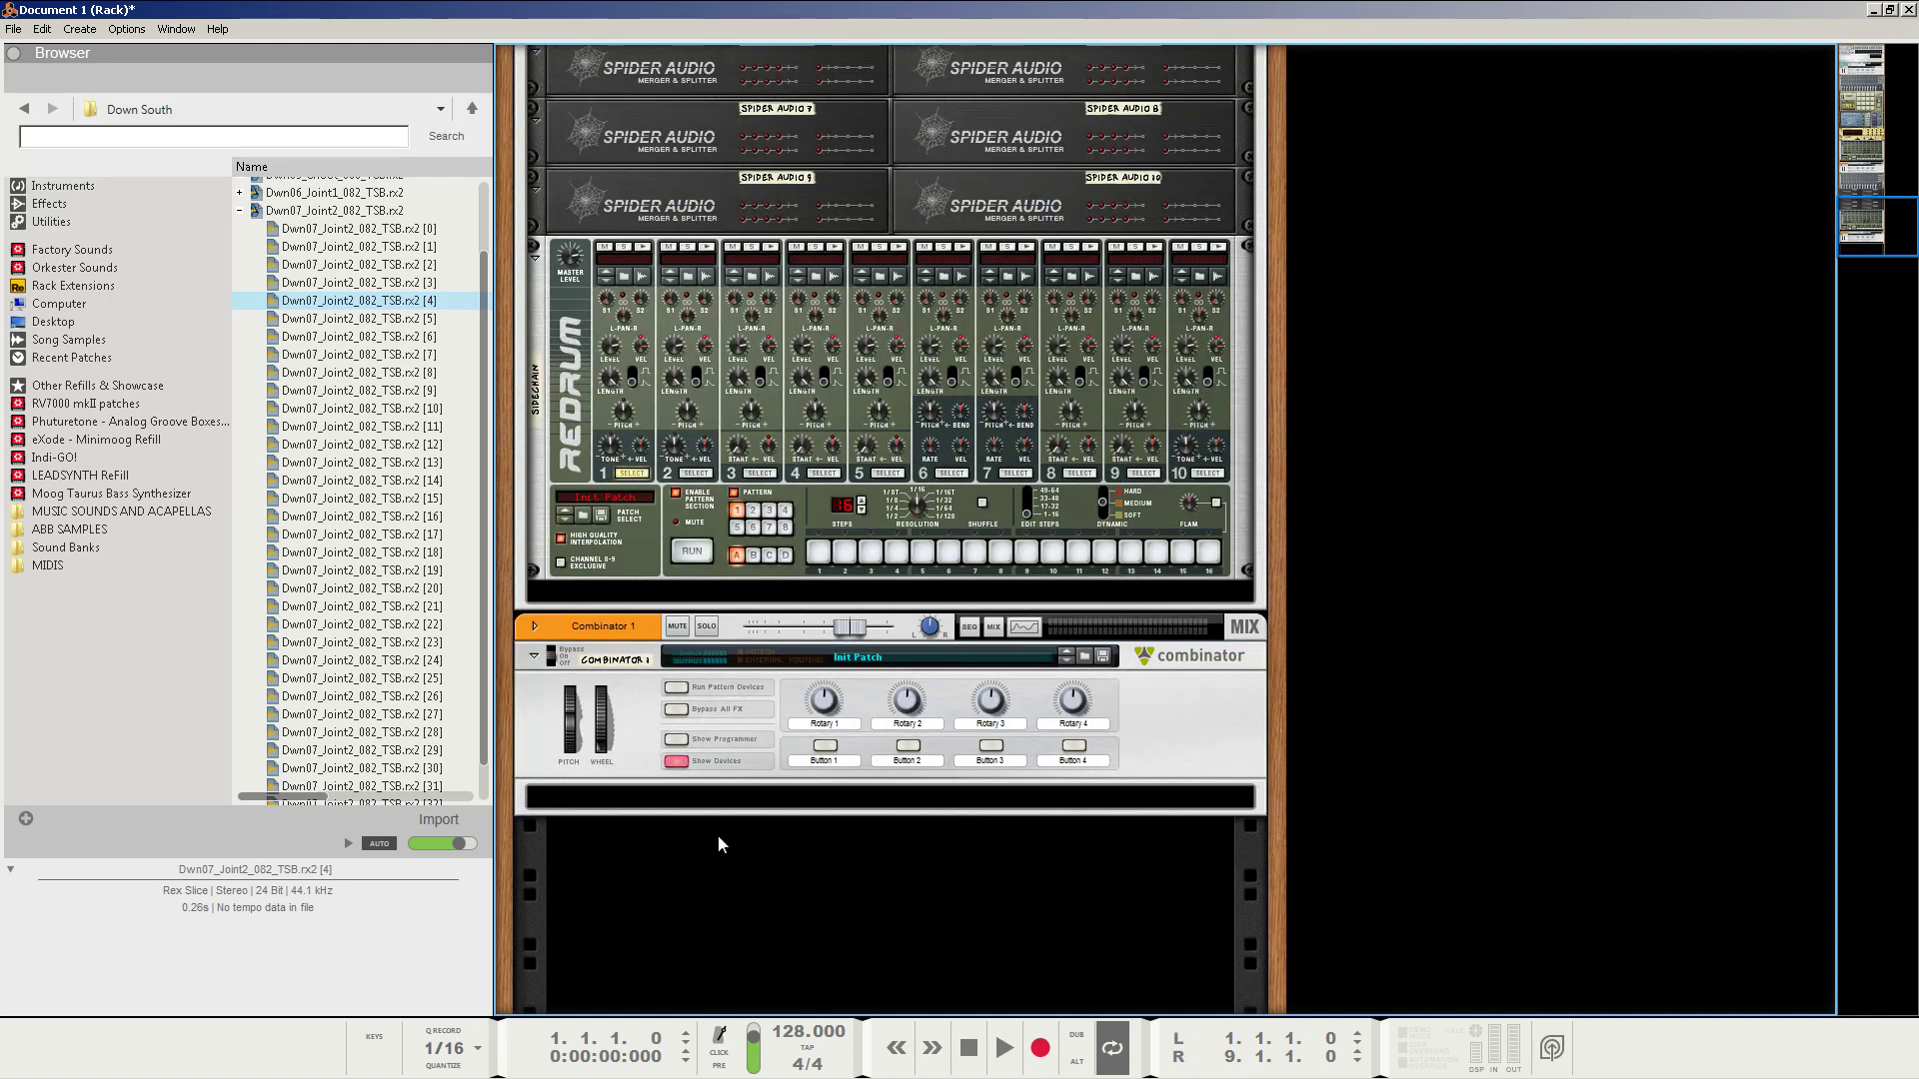
Insert a Line Mixer 6:2 from the Utilities menu into the empty Combinator 1.
{"action": "right_click", "coordinate": [717, 835]}
{"action": "left_click", "coordinate": [642, 928]}
{"action": "right_click", "coordinate": [675, 810]}
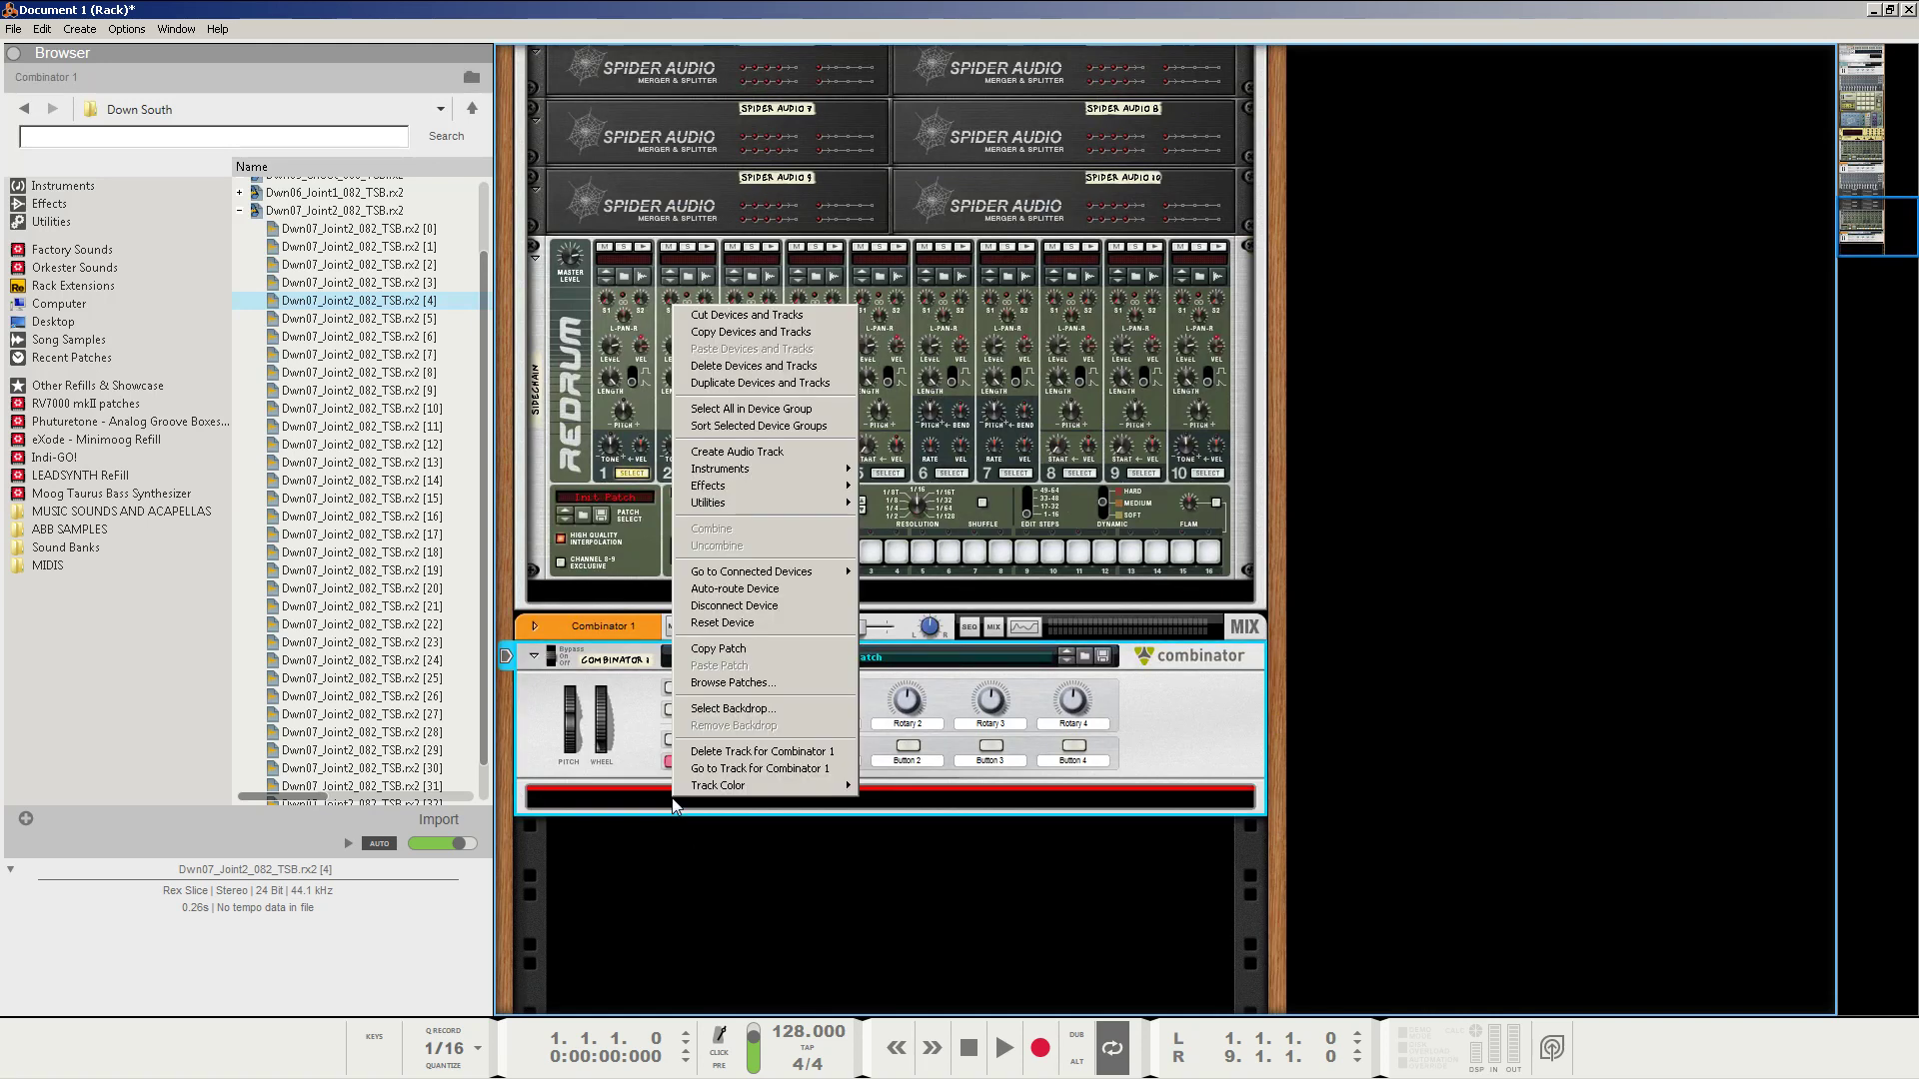
{"action": "mouse_move", "coordinate": [792, 510]}
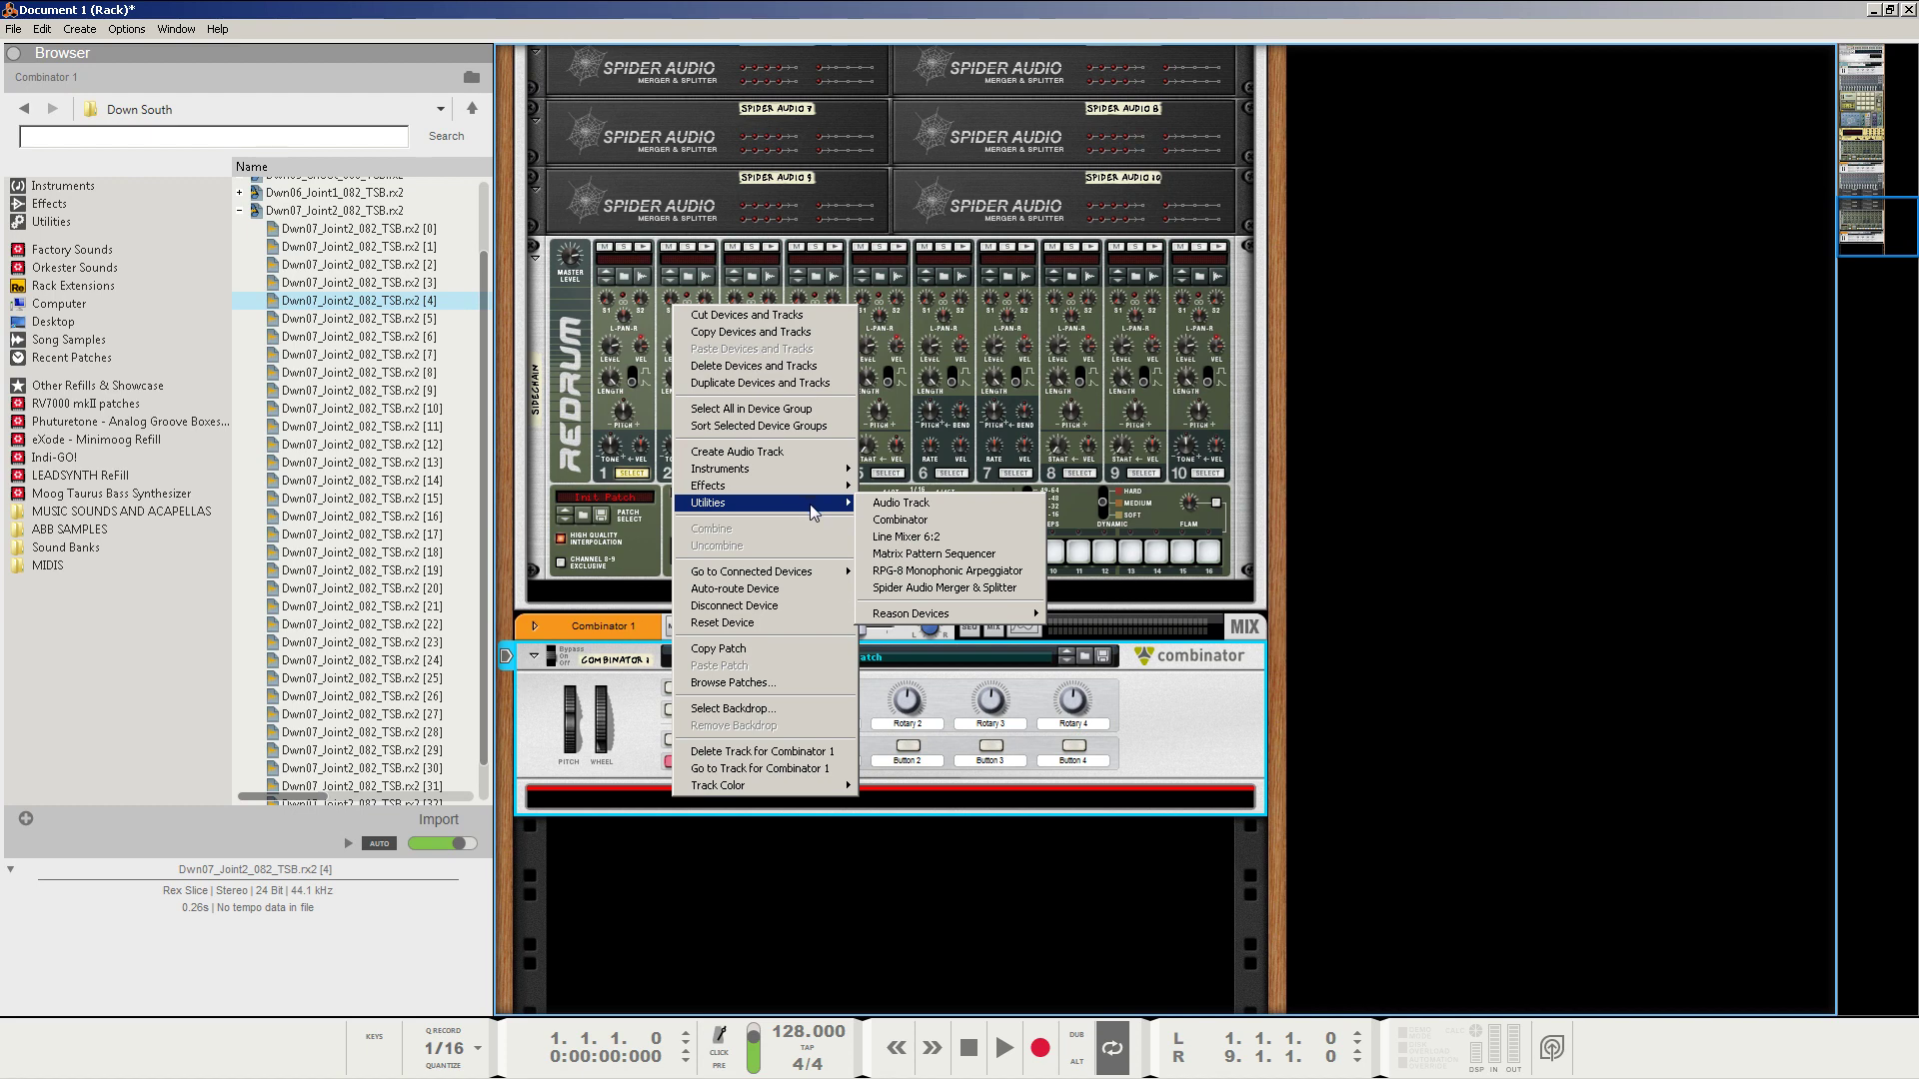
{"action": "left_click", "coordinate": [894, 537]}
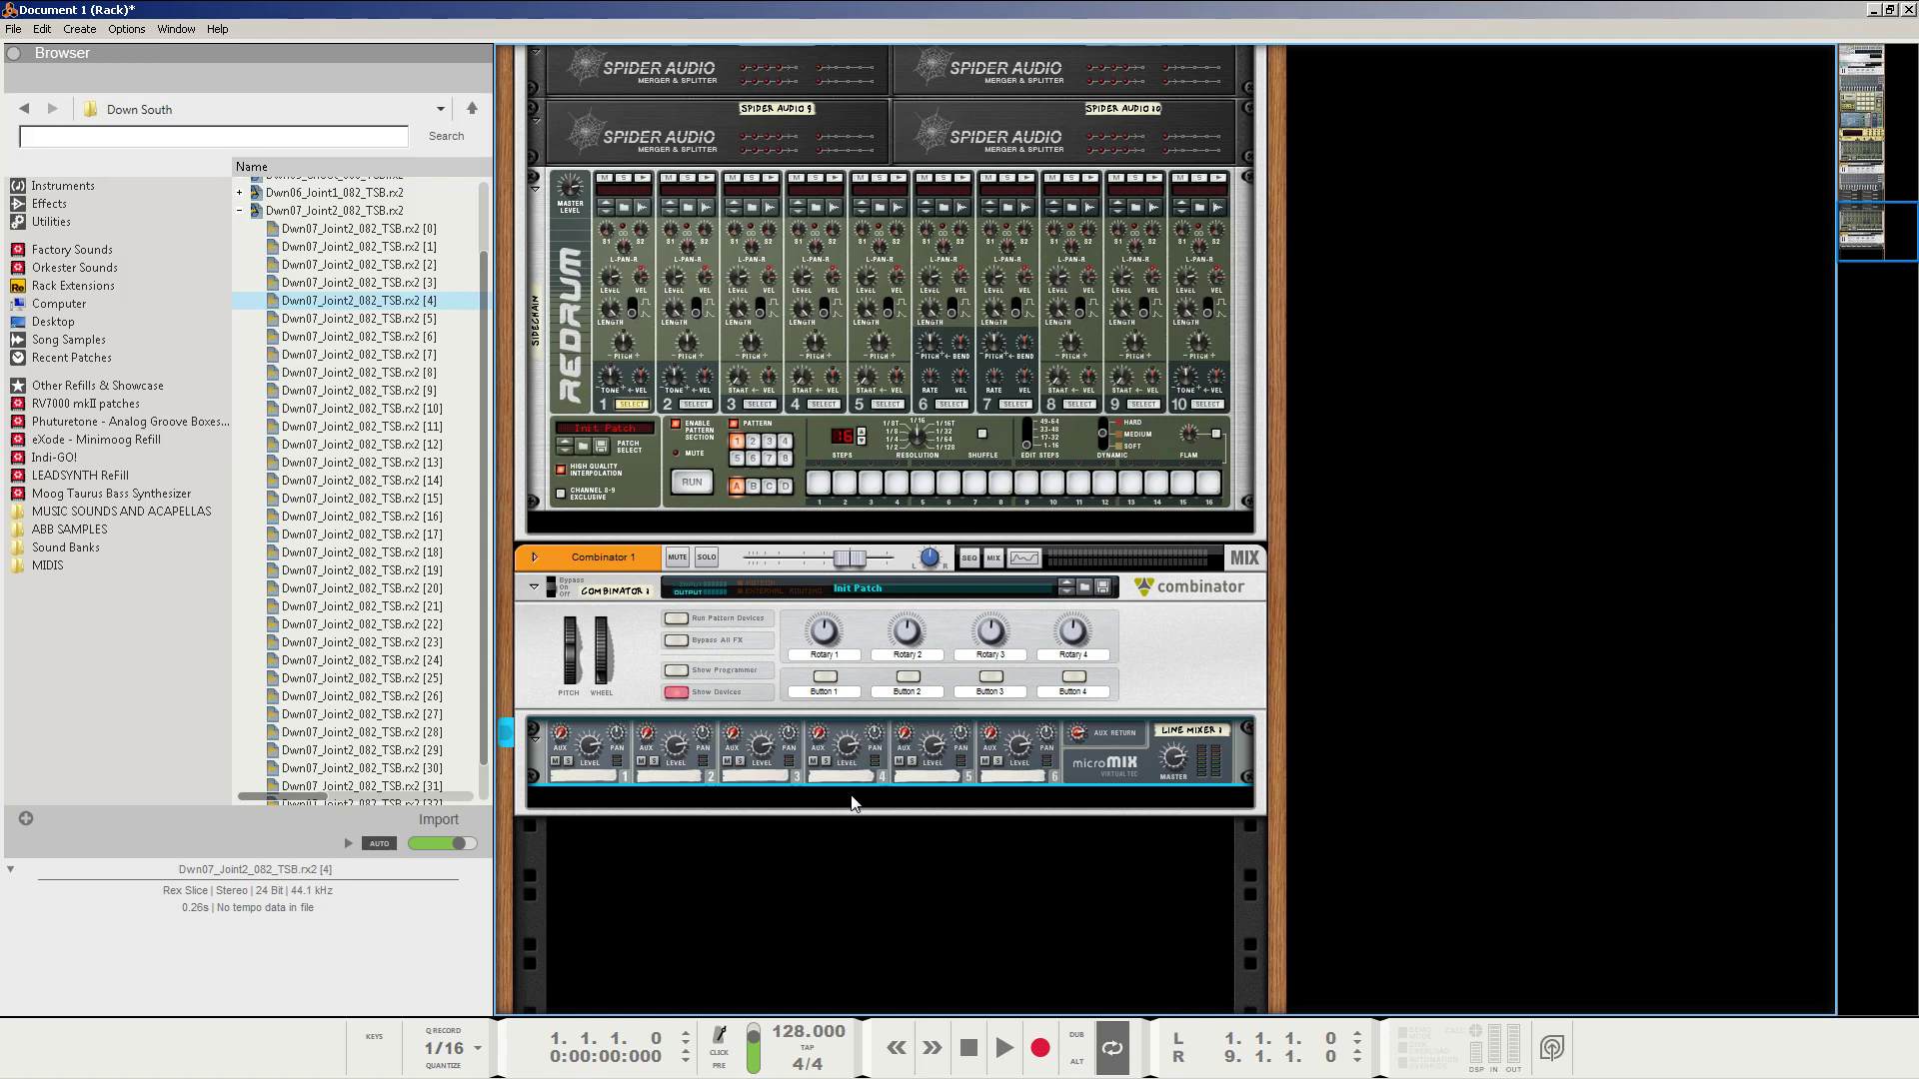
Add a Redrum Drum Computer to the Combinator and light pattern steps 1, 5, 9 and 13.
{"action": "right_click", "coordinate": [852, 803]}
{"action": "mouse_move", "coordinate": [957, 469]}
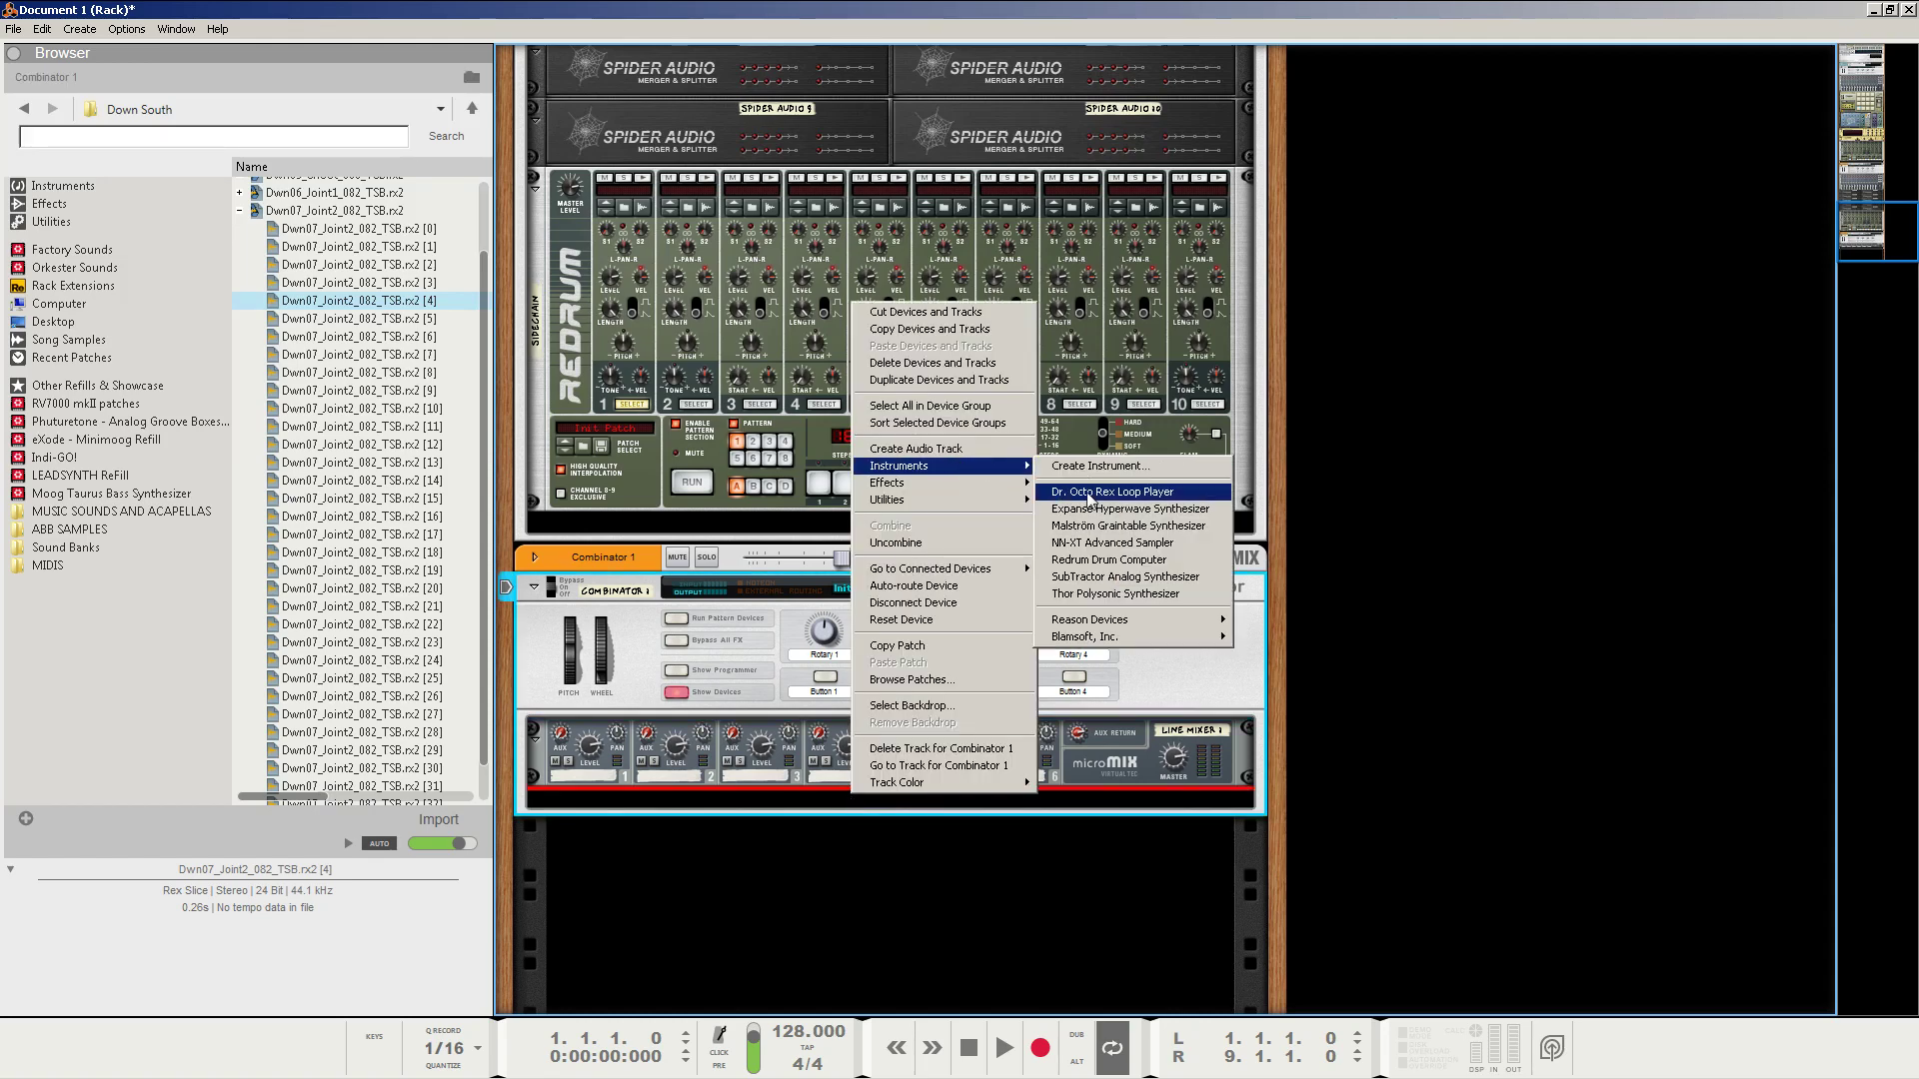
{"action": "left_click", "coordinate": [1072, 562]}
{"action": "left_click", "coordinate": [819, 757]}
{"action": "left_click", "coordinate": [922, 758]}
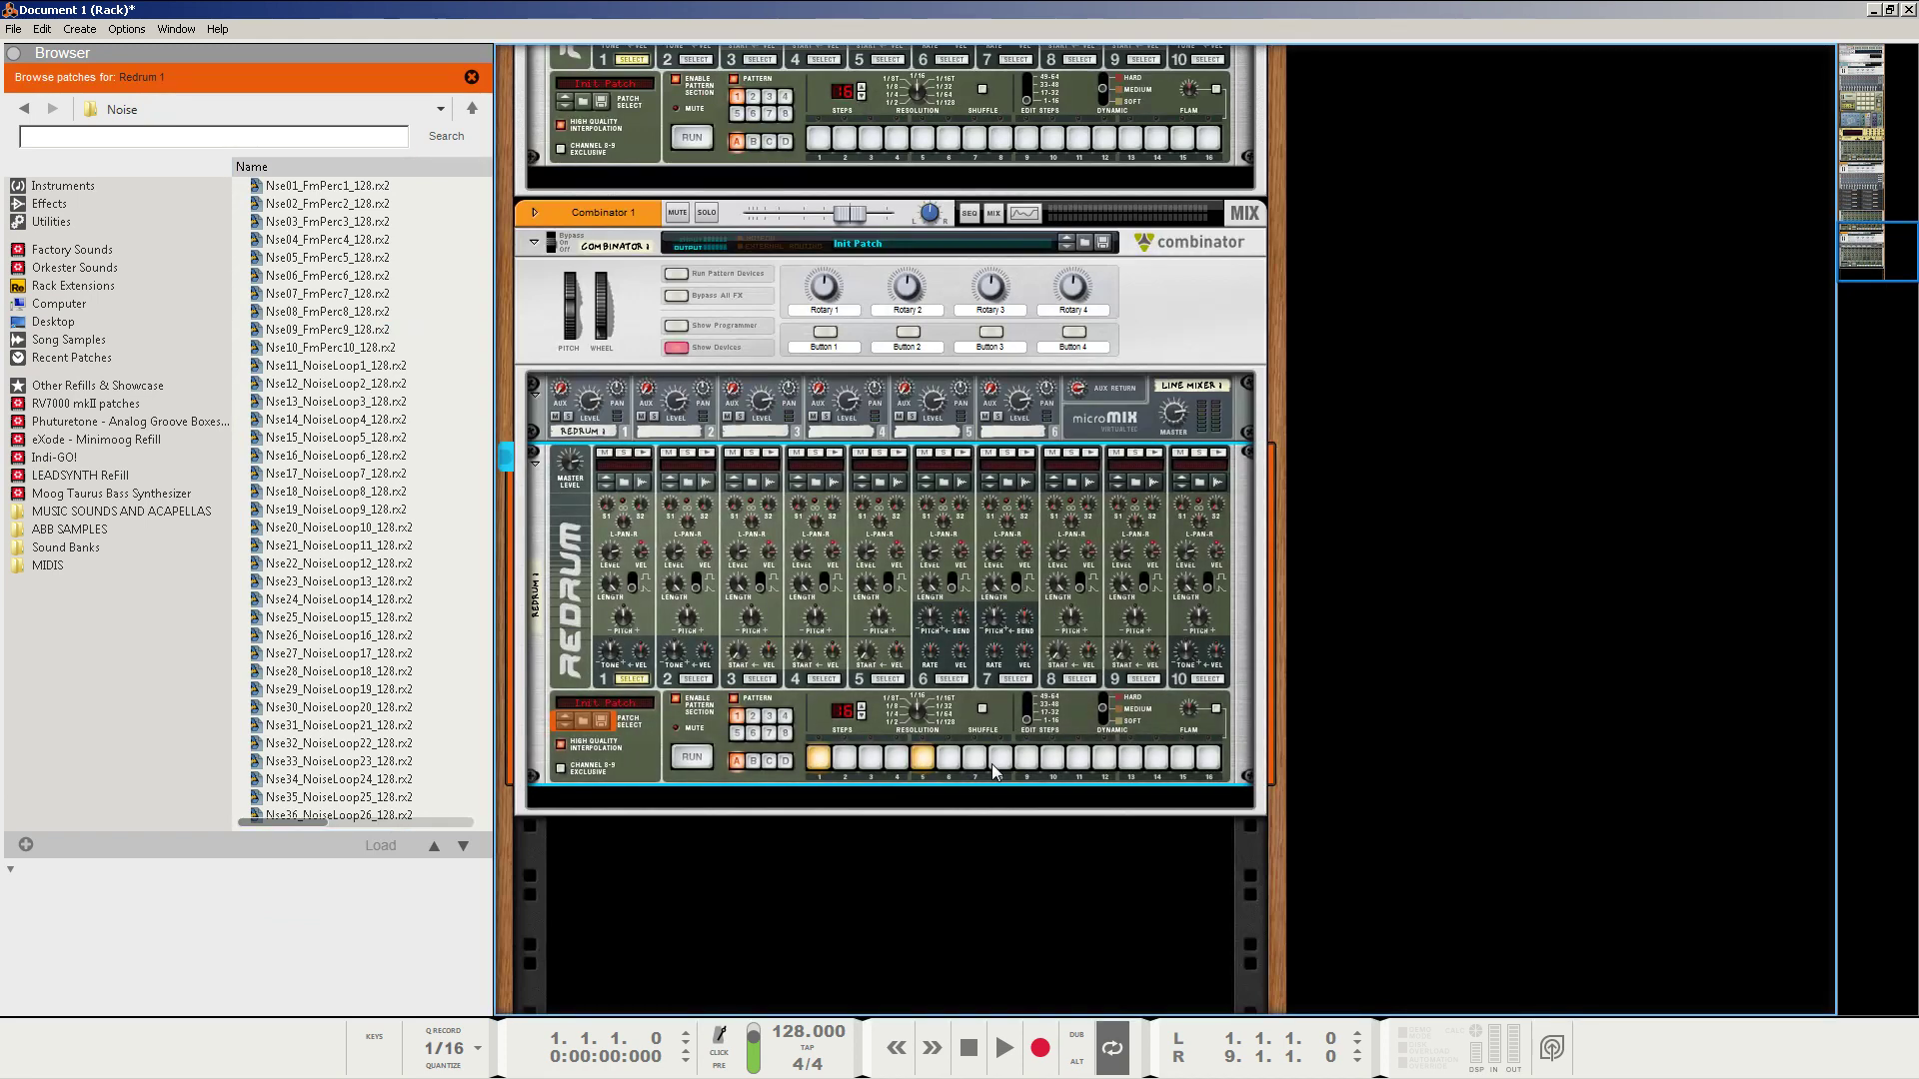
{"action": "left_click", "coordinate": [1026, 757]}
{"action": "left_click", "coordinate": [1130, 758]}
Load slice [20] of Dwn07_Joint2_082_TSB.rx2 onto Redrum channel 1.
{"action": "left_click", "coordinate": [471, 108]}
{"action": "double_click", "coordinate": [345, 493]}
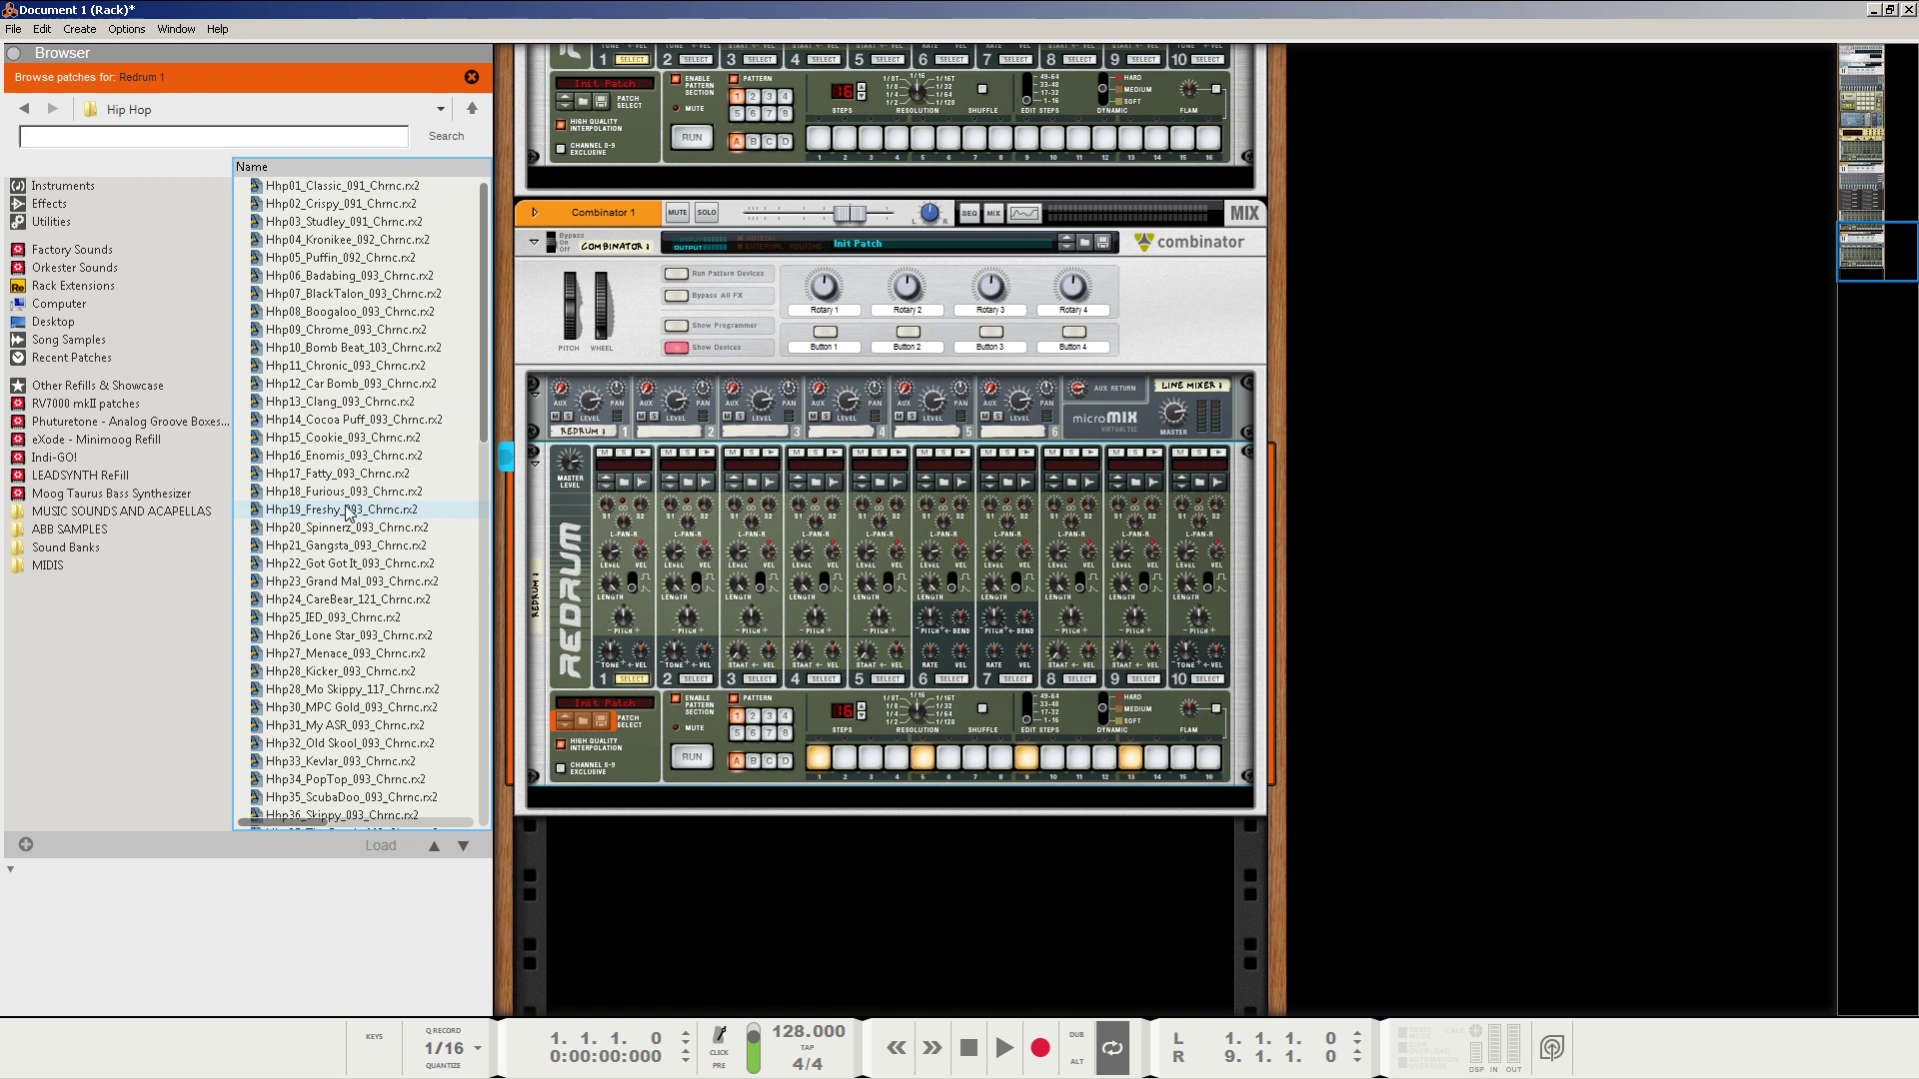
{"action": "left_click", "coordinate": [627, 482]}
{"action": "double_click", "coordinate": [352, 296]}
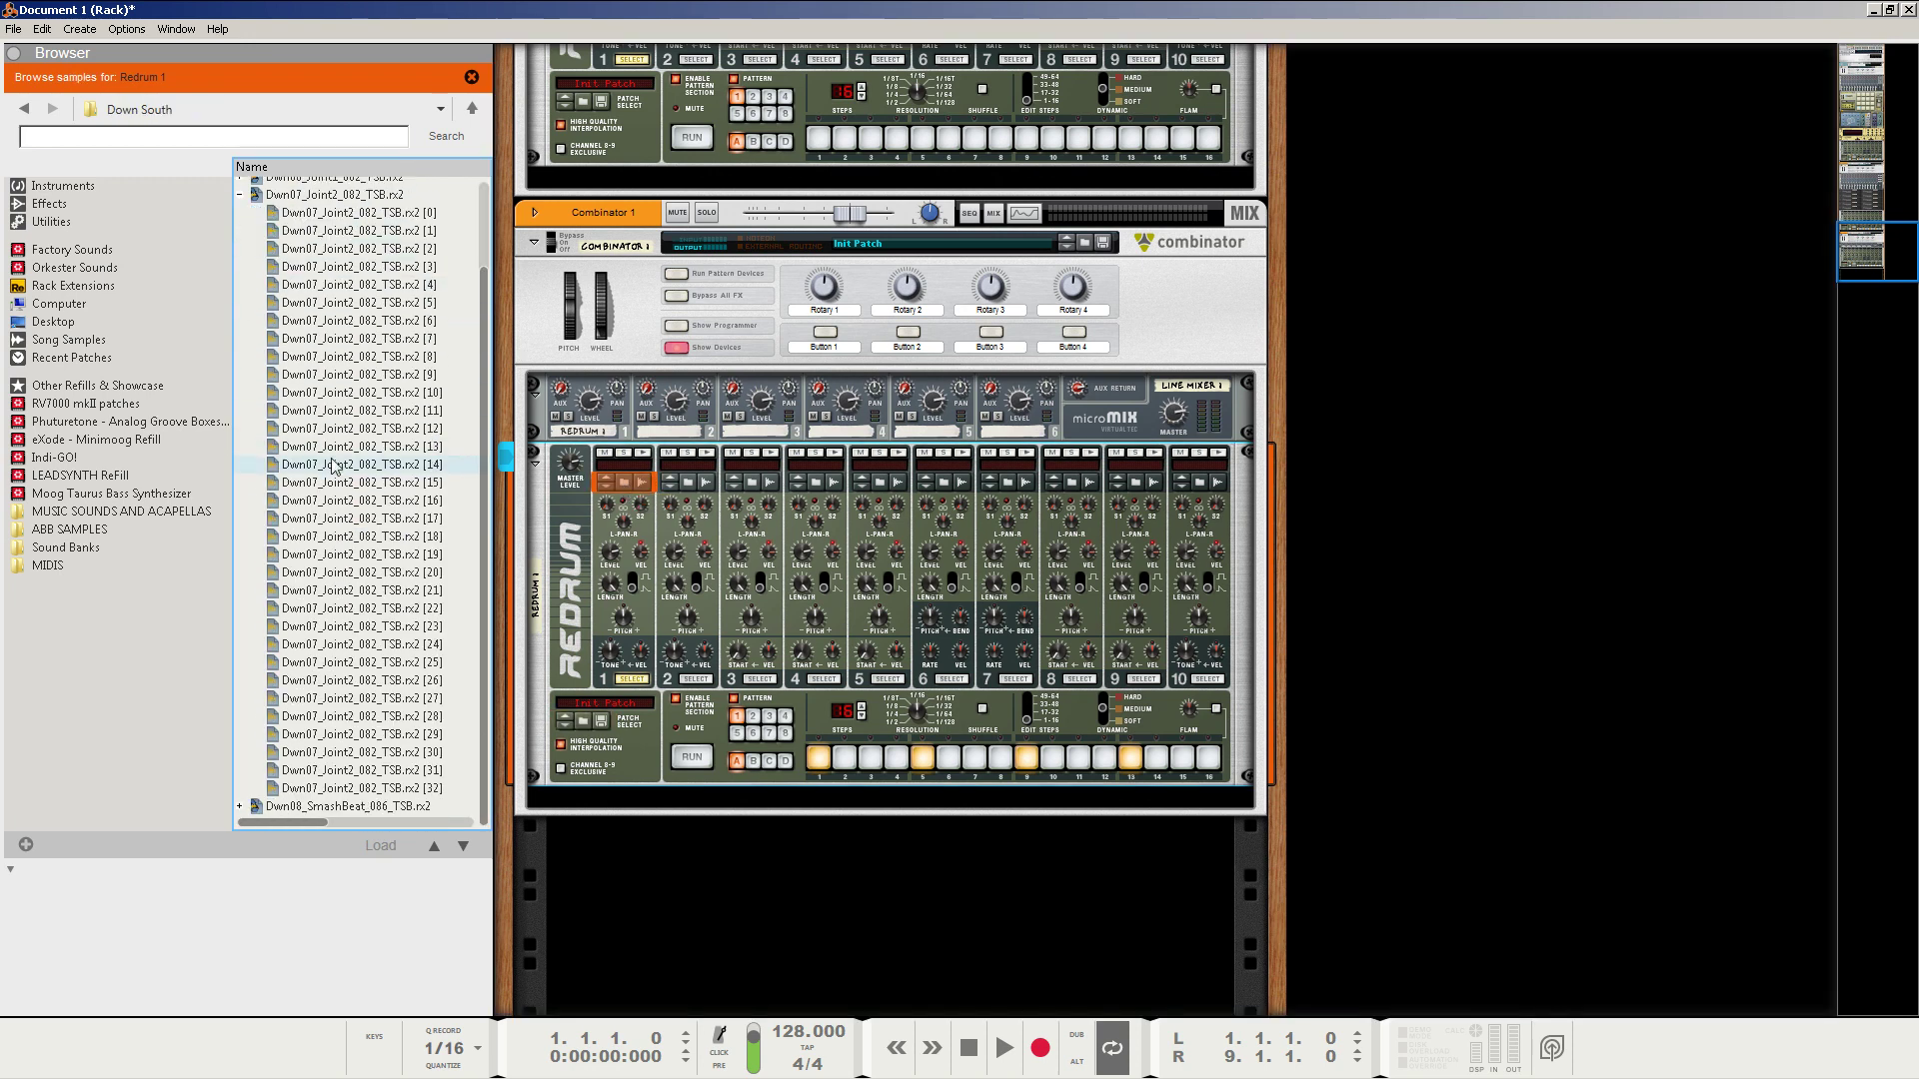
{"action": "left_click", "coordinate": [334, 446]}
{"action": "left_click", "coordinate": [339, 465]}
{"action": "left_click", "coordinate": [348, 555]}
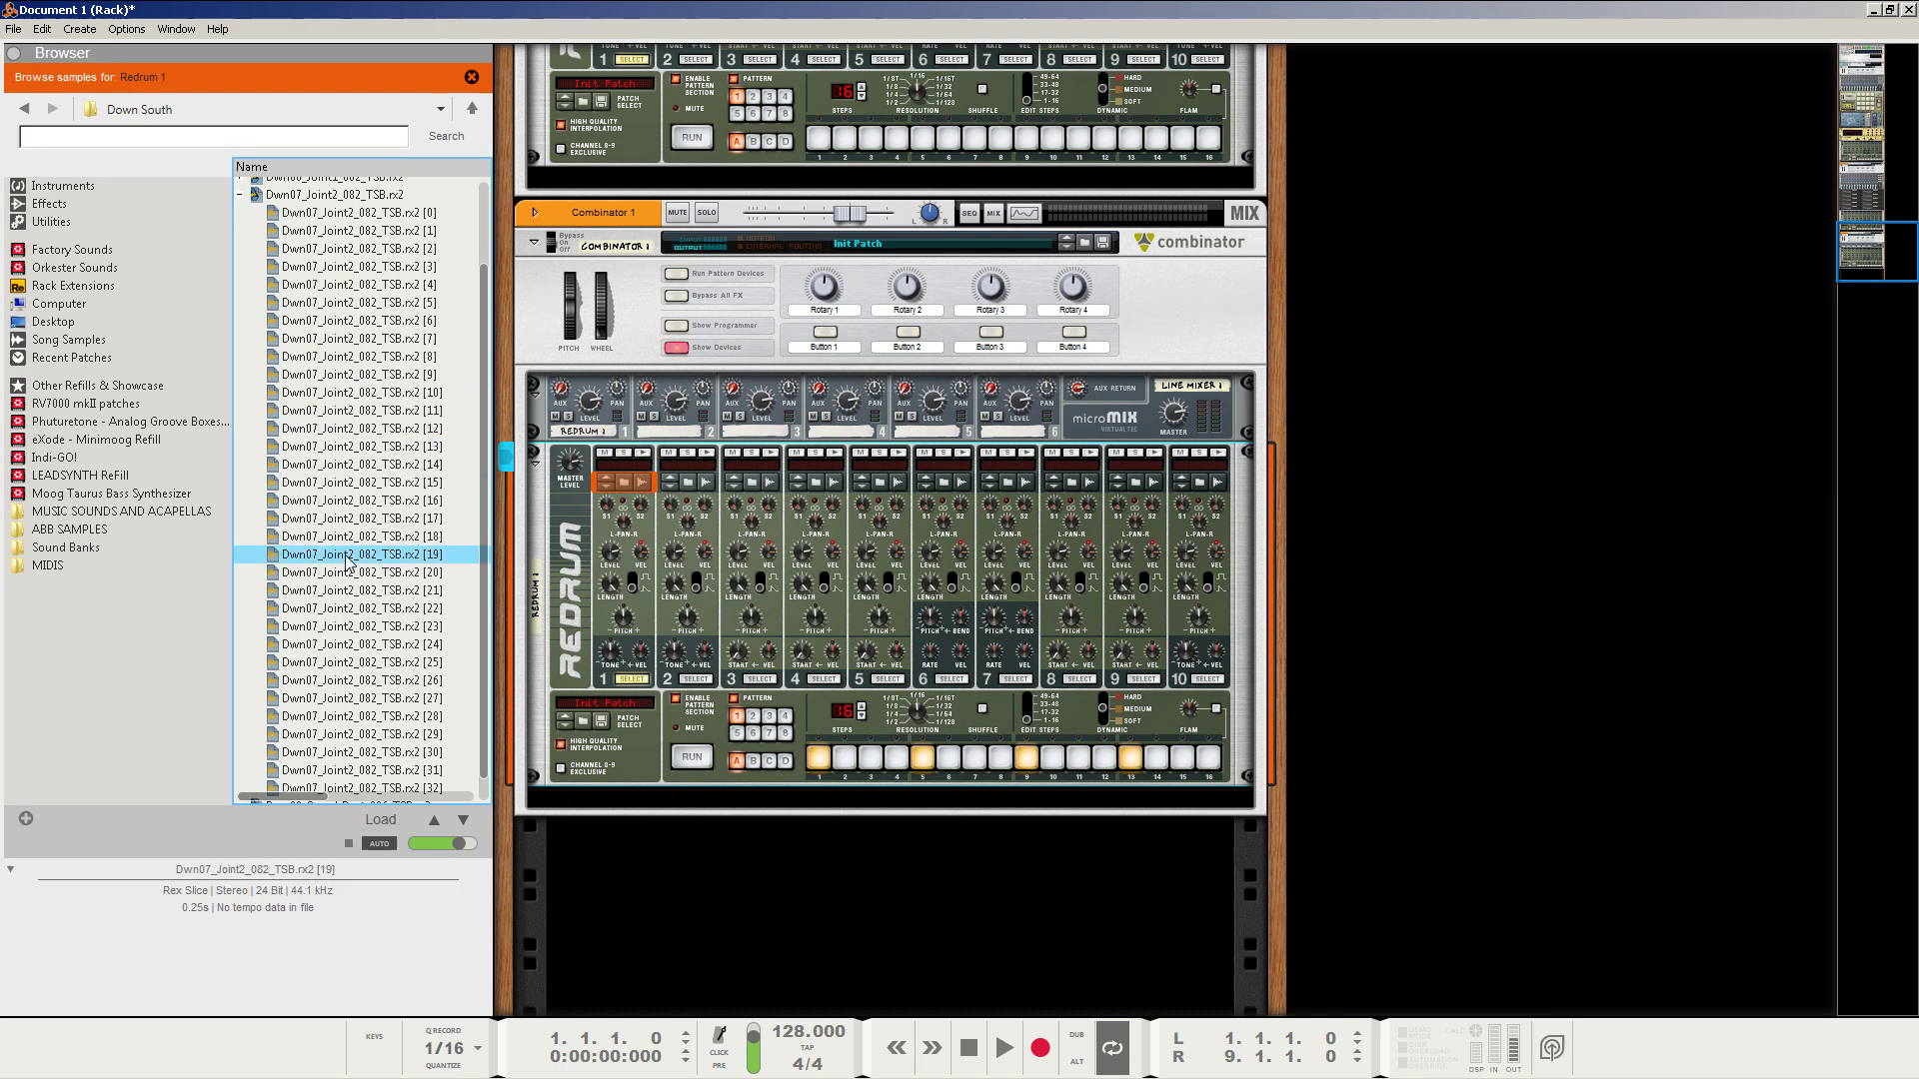
{"action": "left_click", "coordinate": [342, 575]}
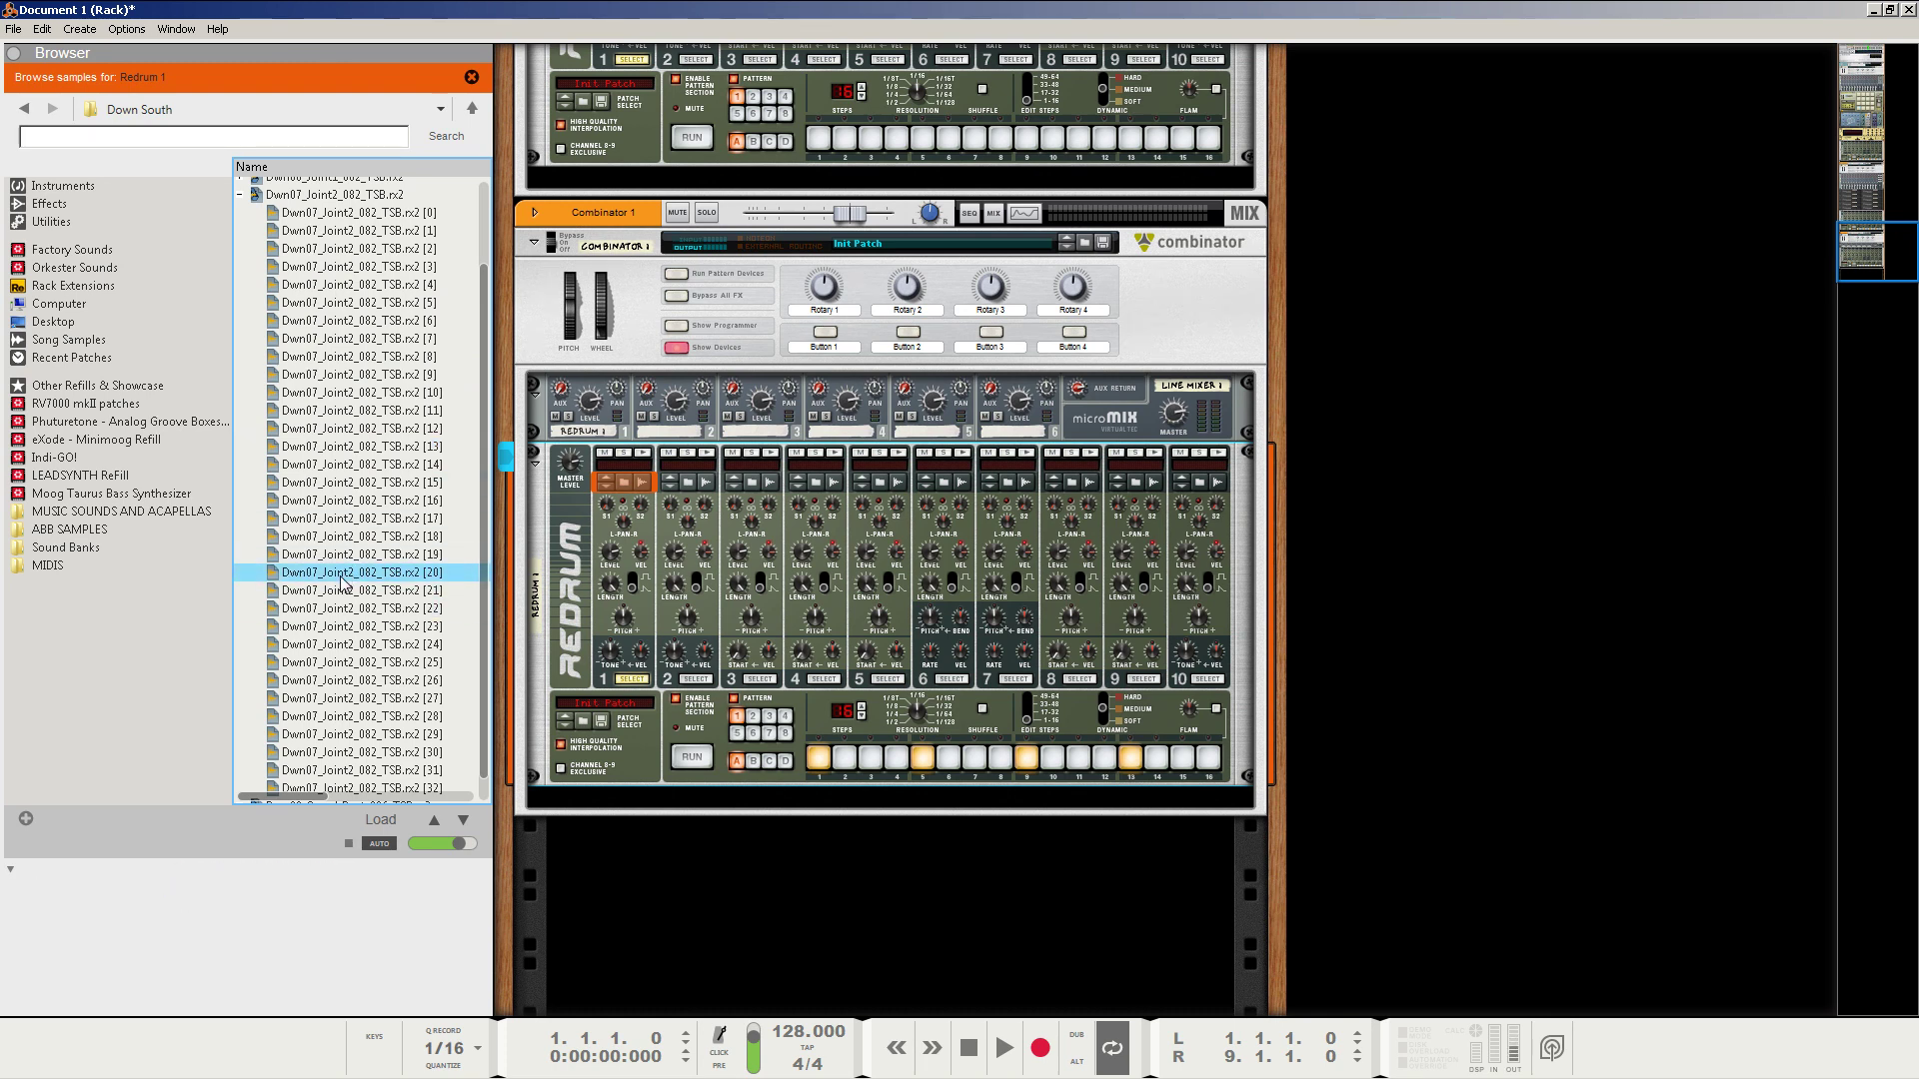
{"action": "left_click_drag", "start_coordinate": [342, 580], "coordinate": [637, 486]}
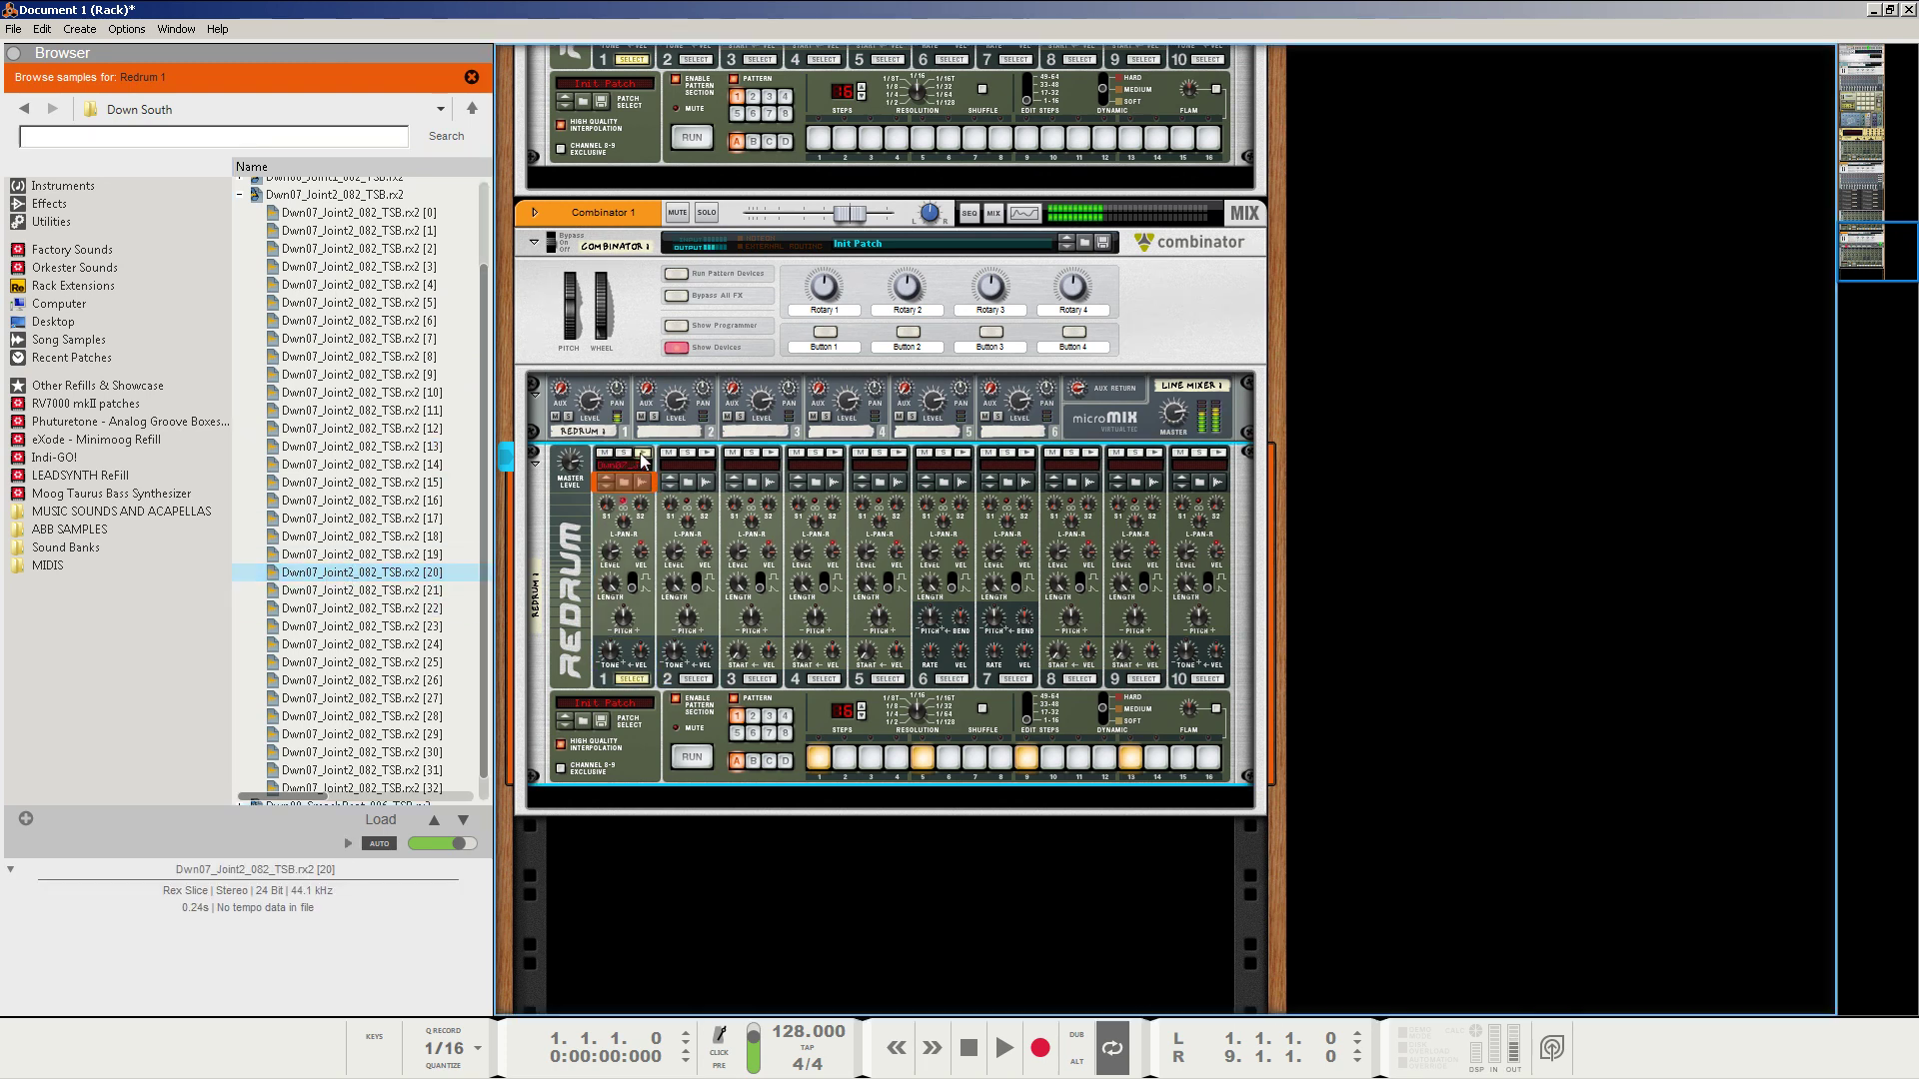
Insert a DDL-1 Digital Delay Line under the Line Mixer and check its aux send/return cabling.
{"action": "right_click", "coordinate": [1080, 420]}
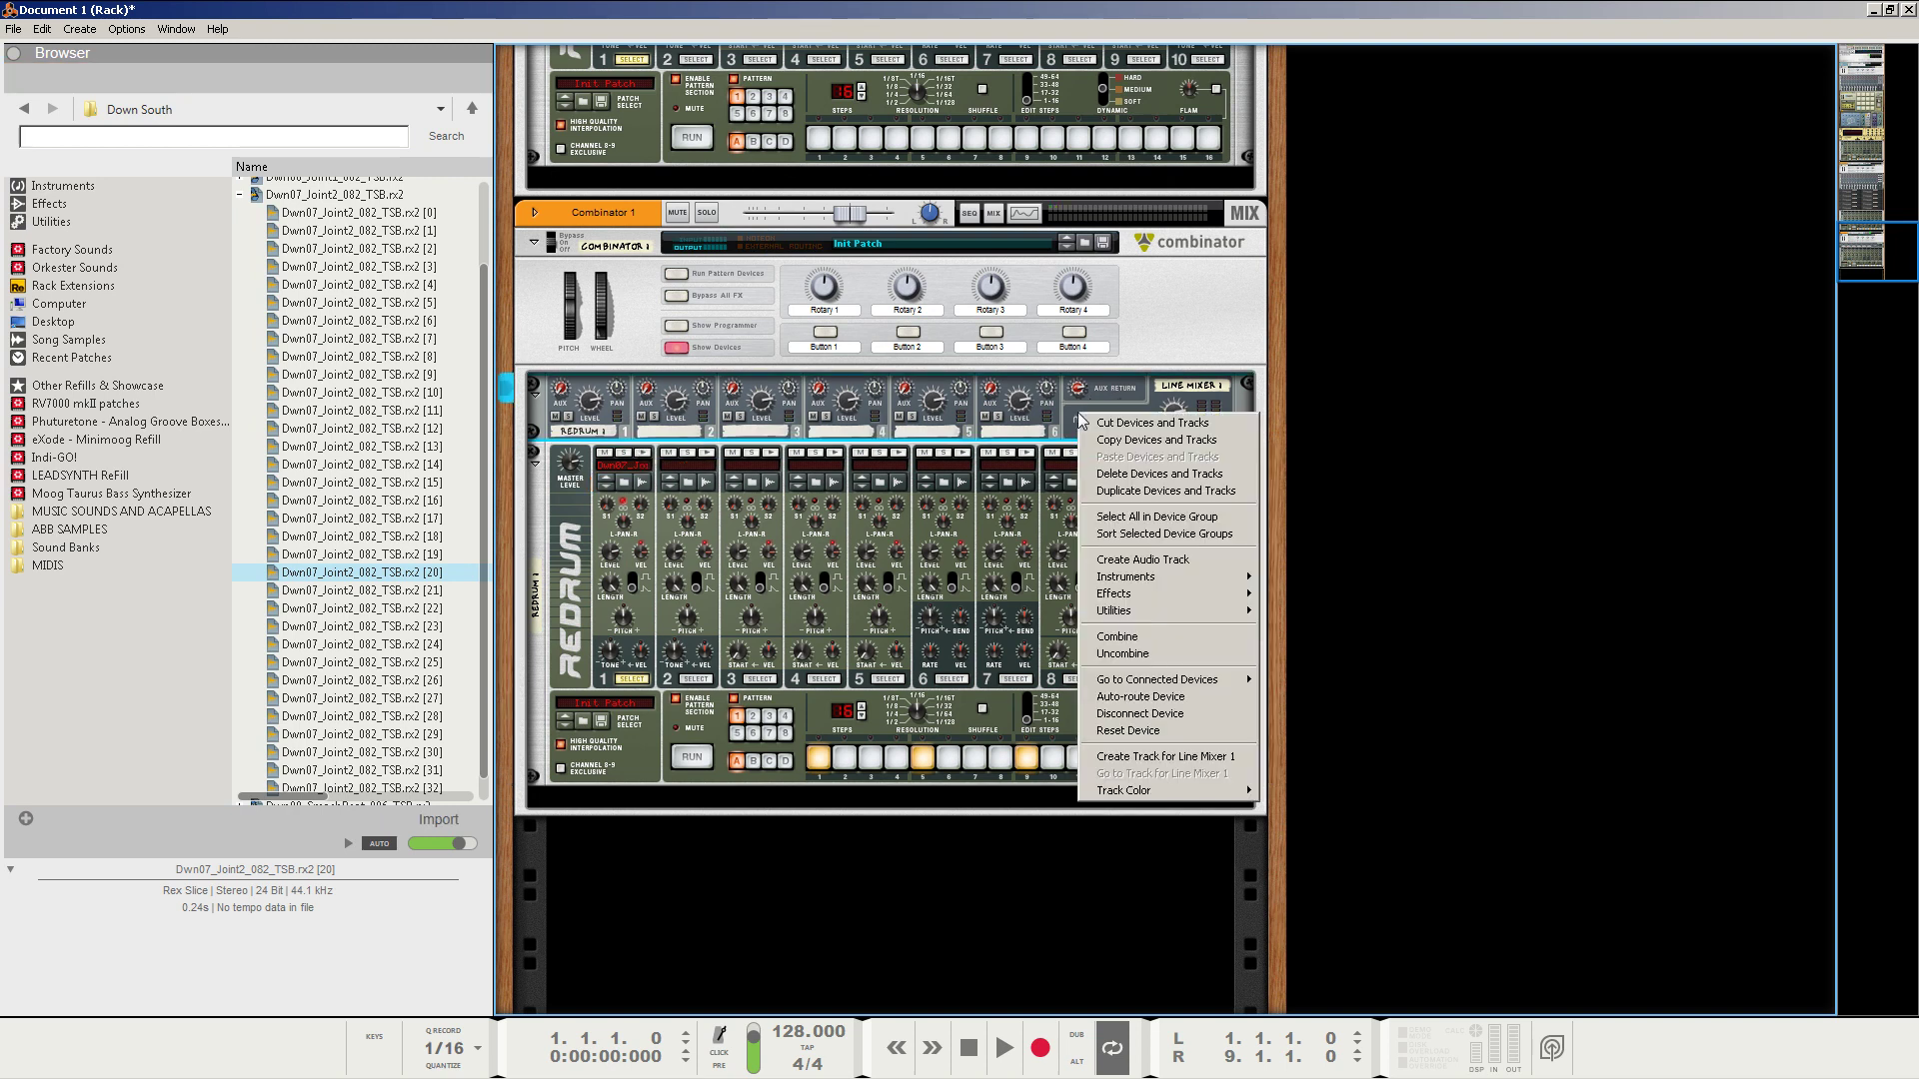
{"action": "mouse_move", "coordinate": [1125, 597]}
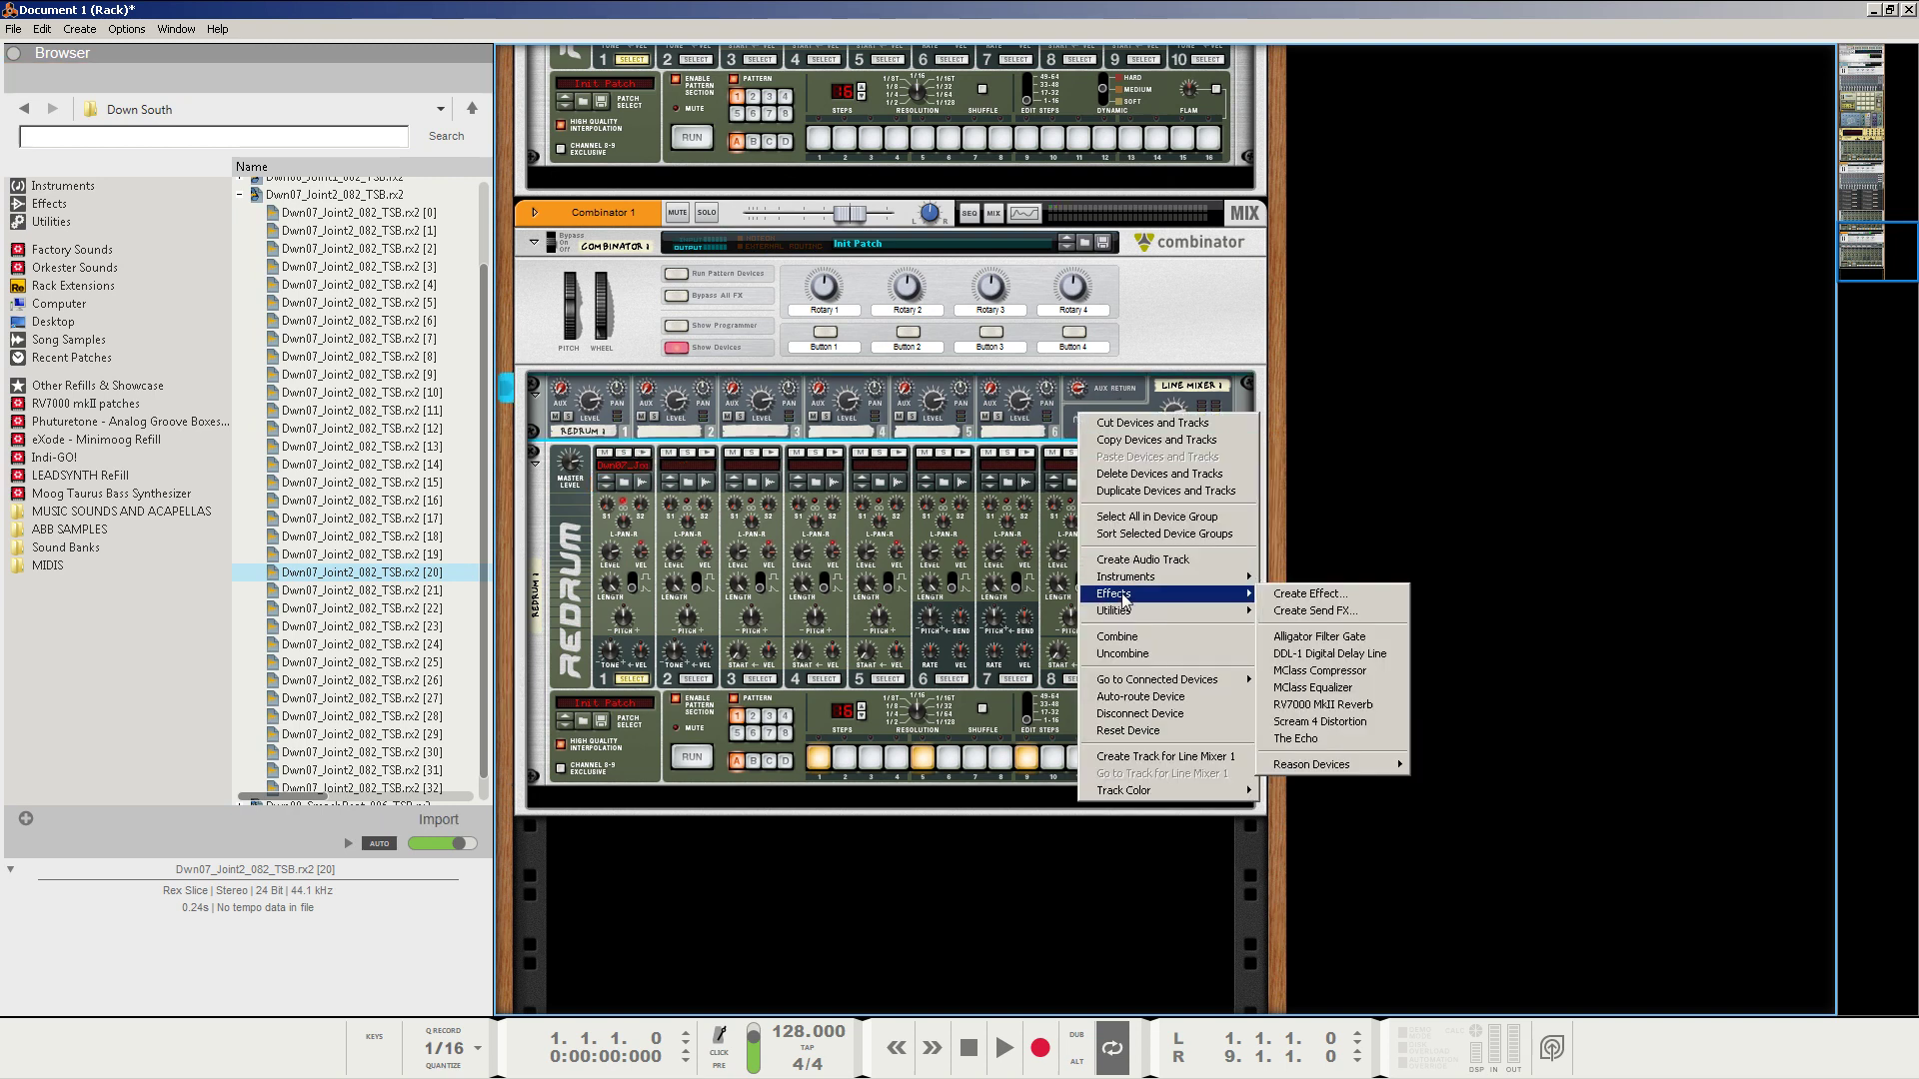
{"action": "left_click", "coordinate": [1322, 655]}
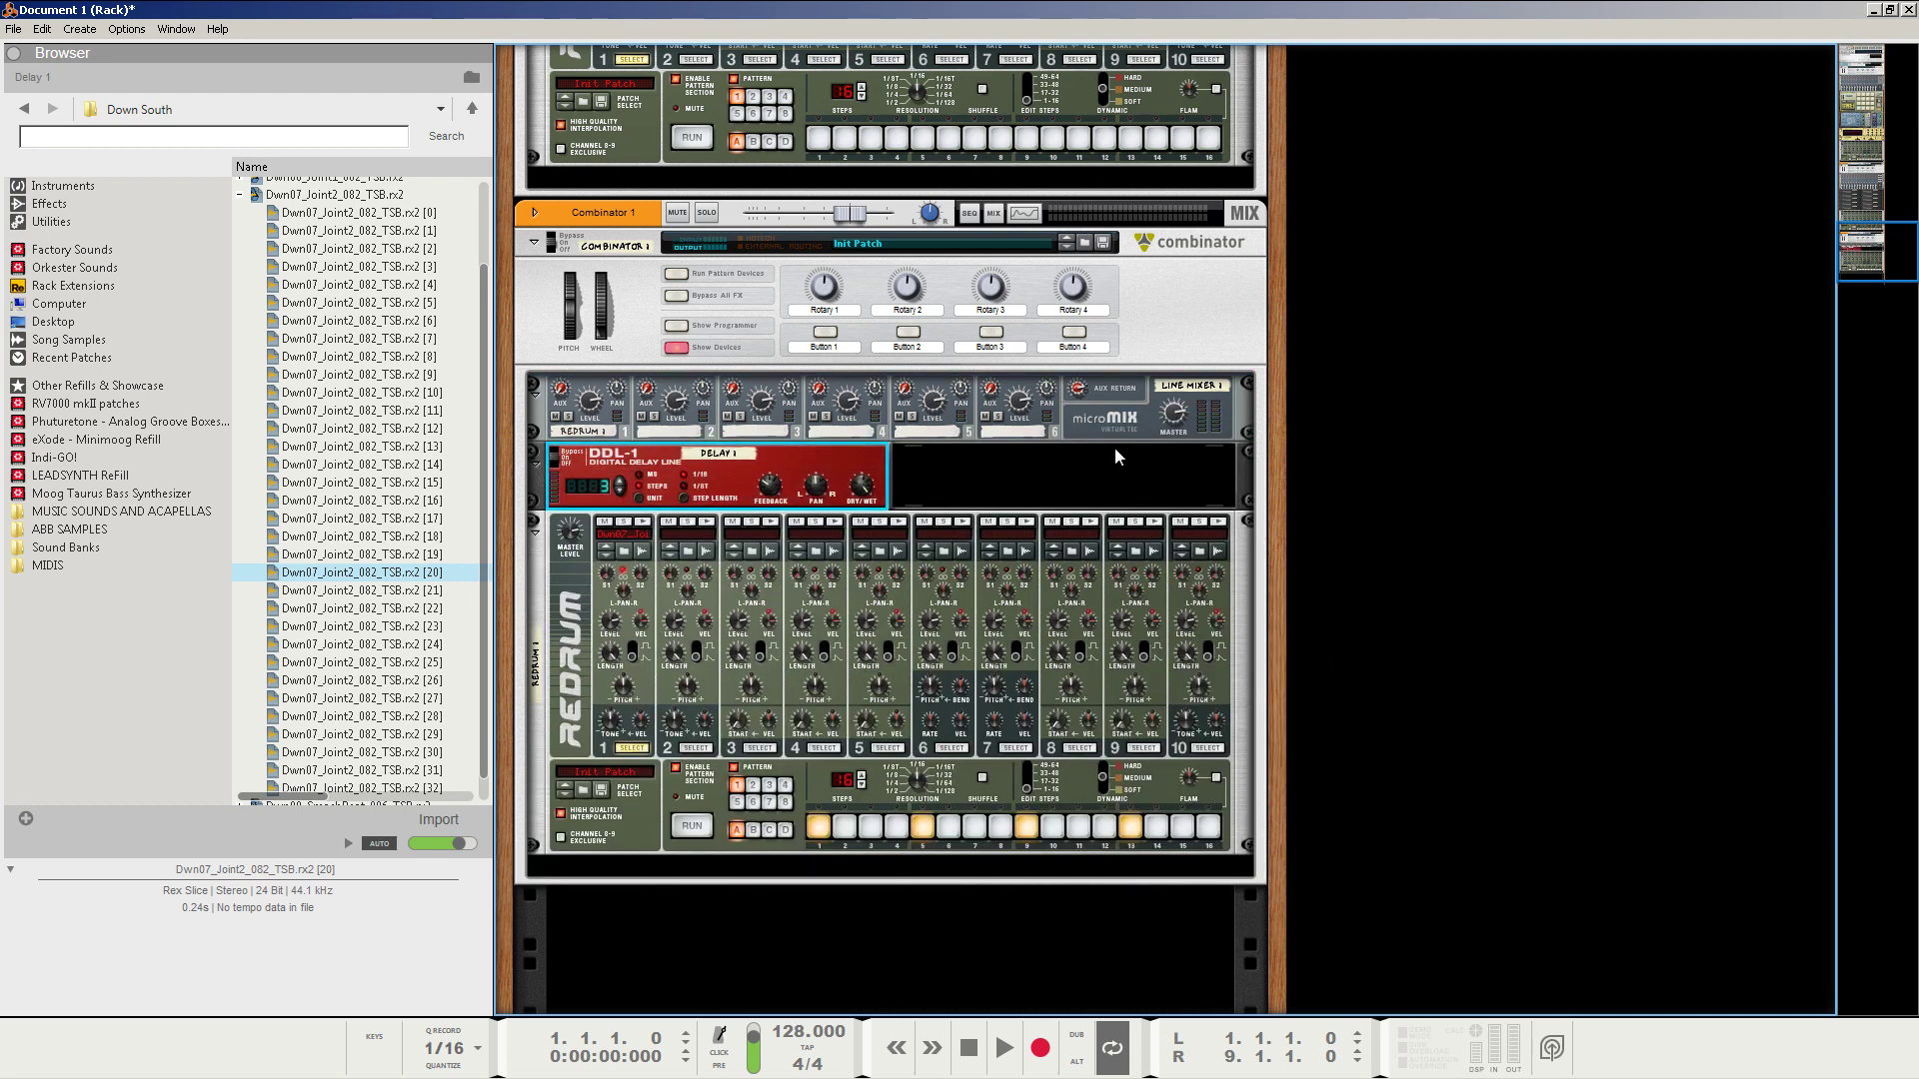
{"action": "key", "text": "Tab"}
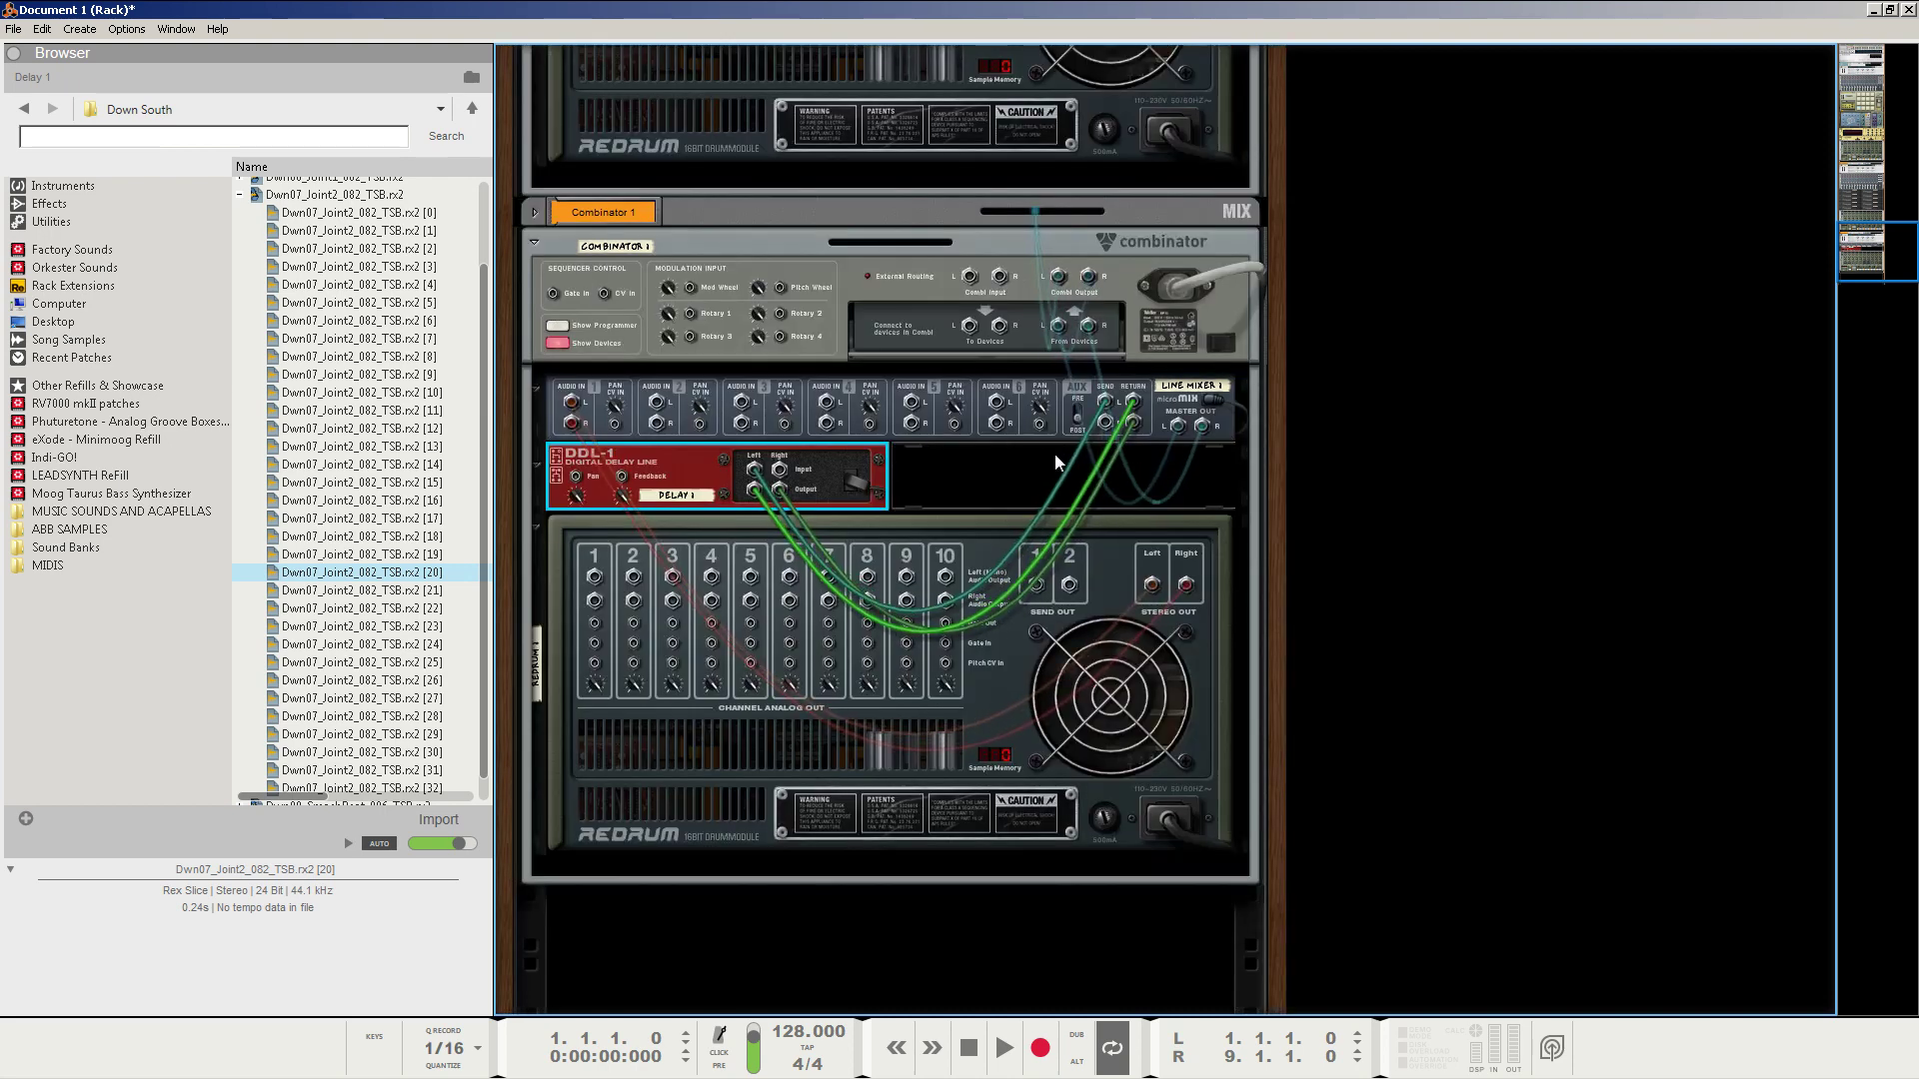
{"action": "key", "text": "Tab"}
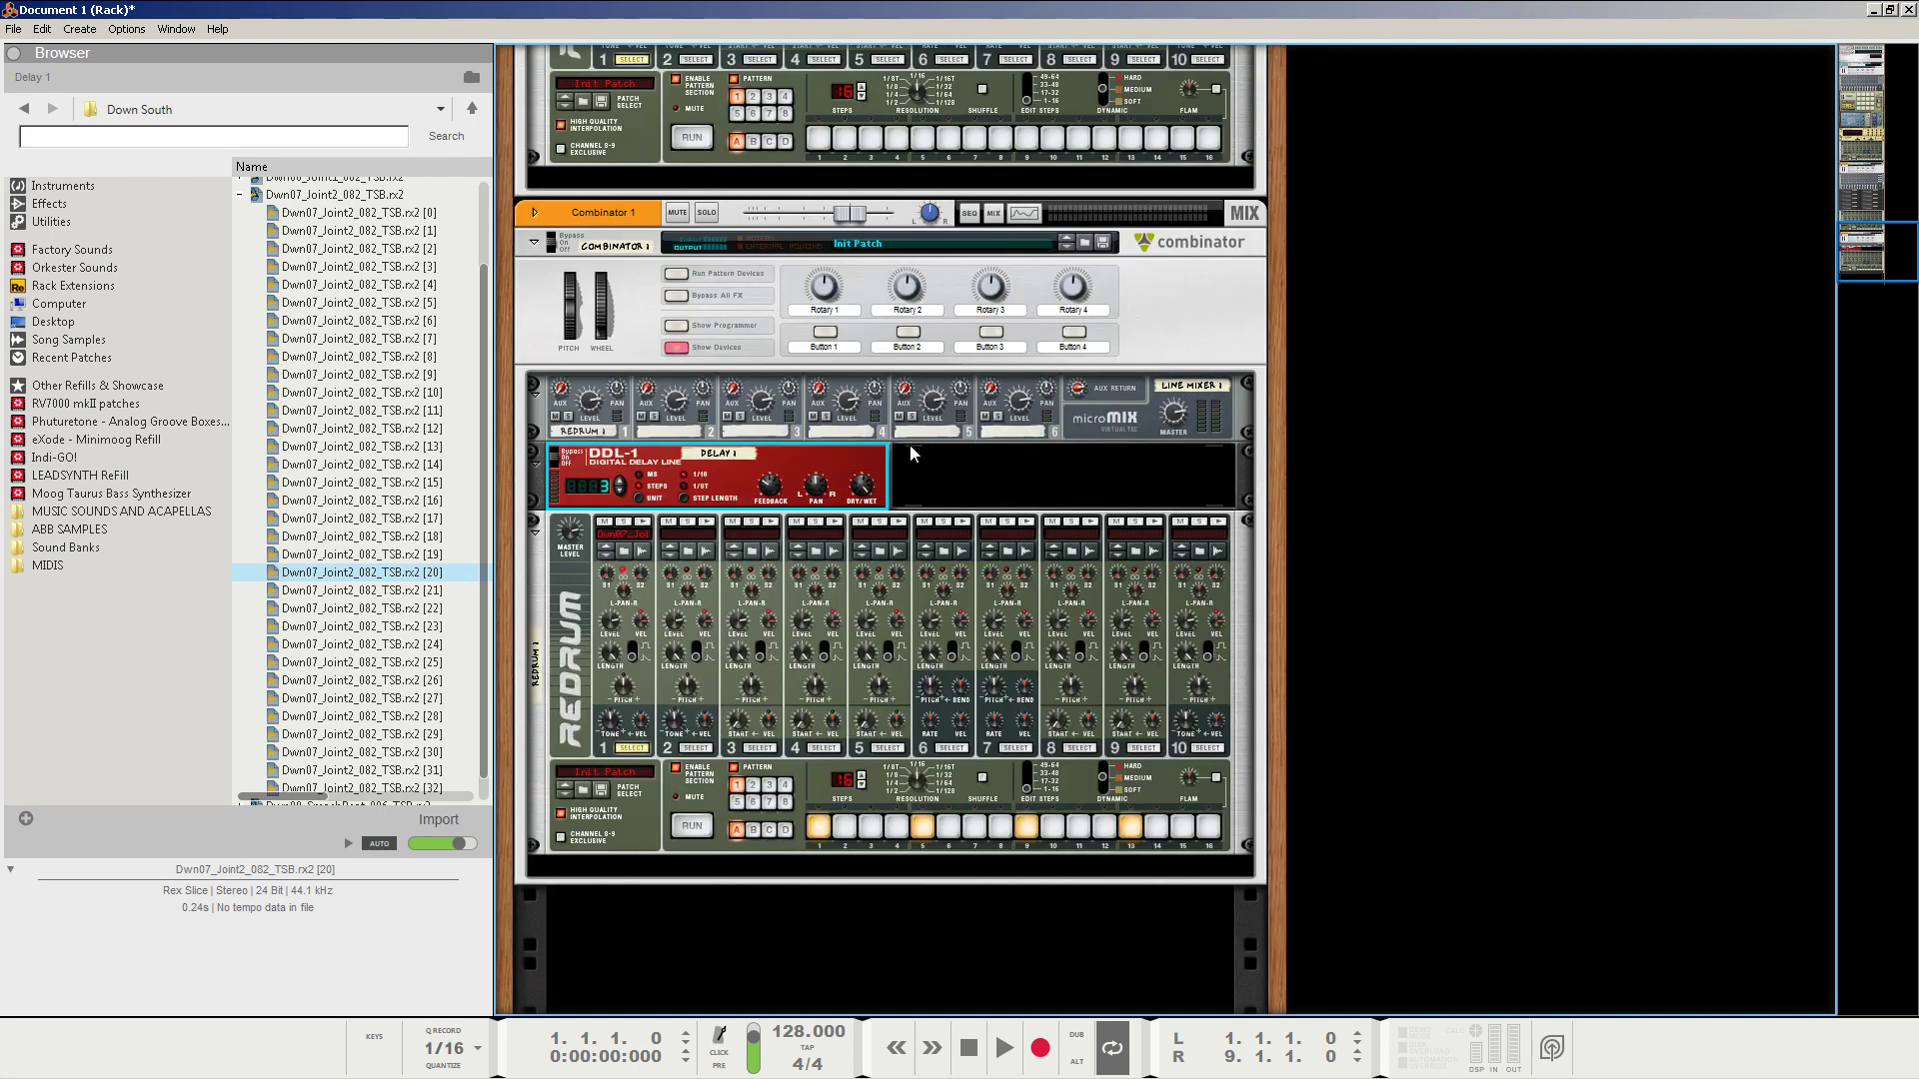
Play the beat, raise channel 1's aux send to about 117, stop, and select the DDL-1.
{"action": "left_click", "coordinate": [1001, 1052]}
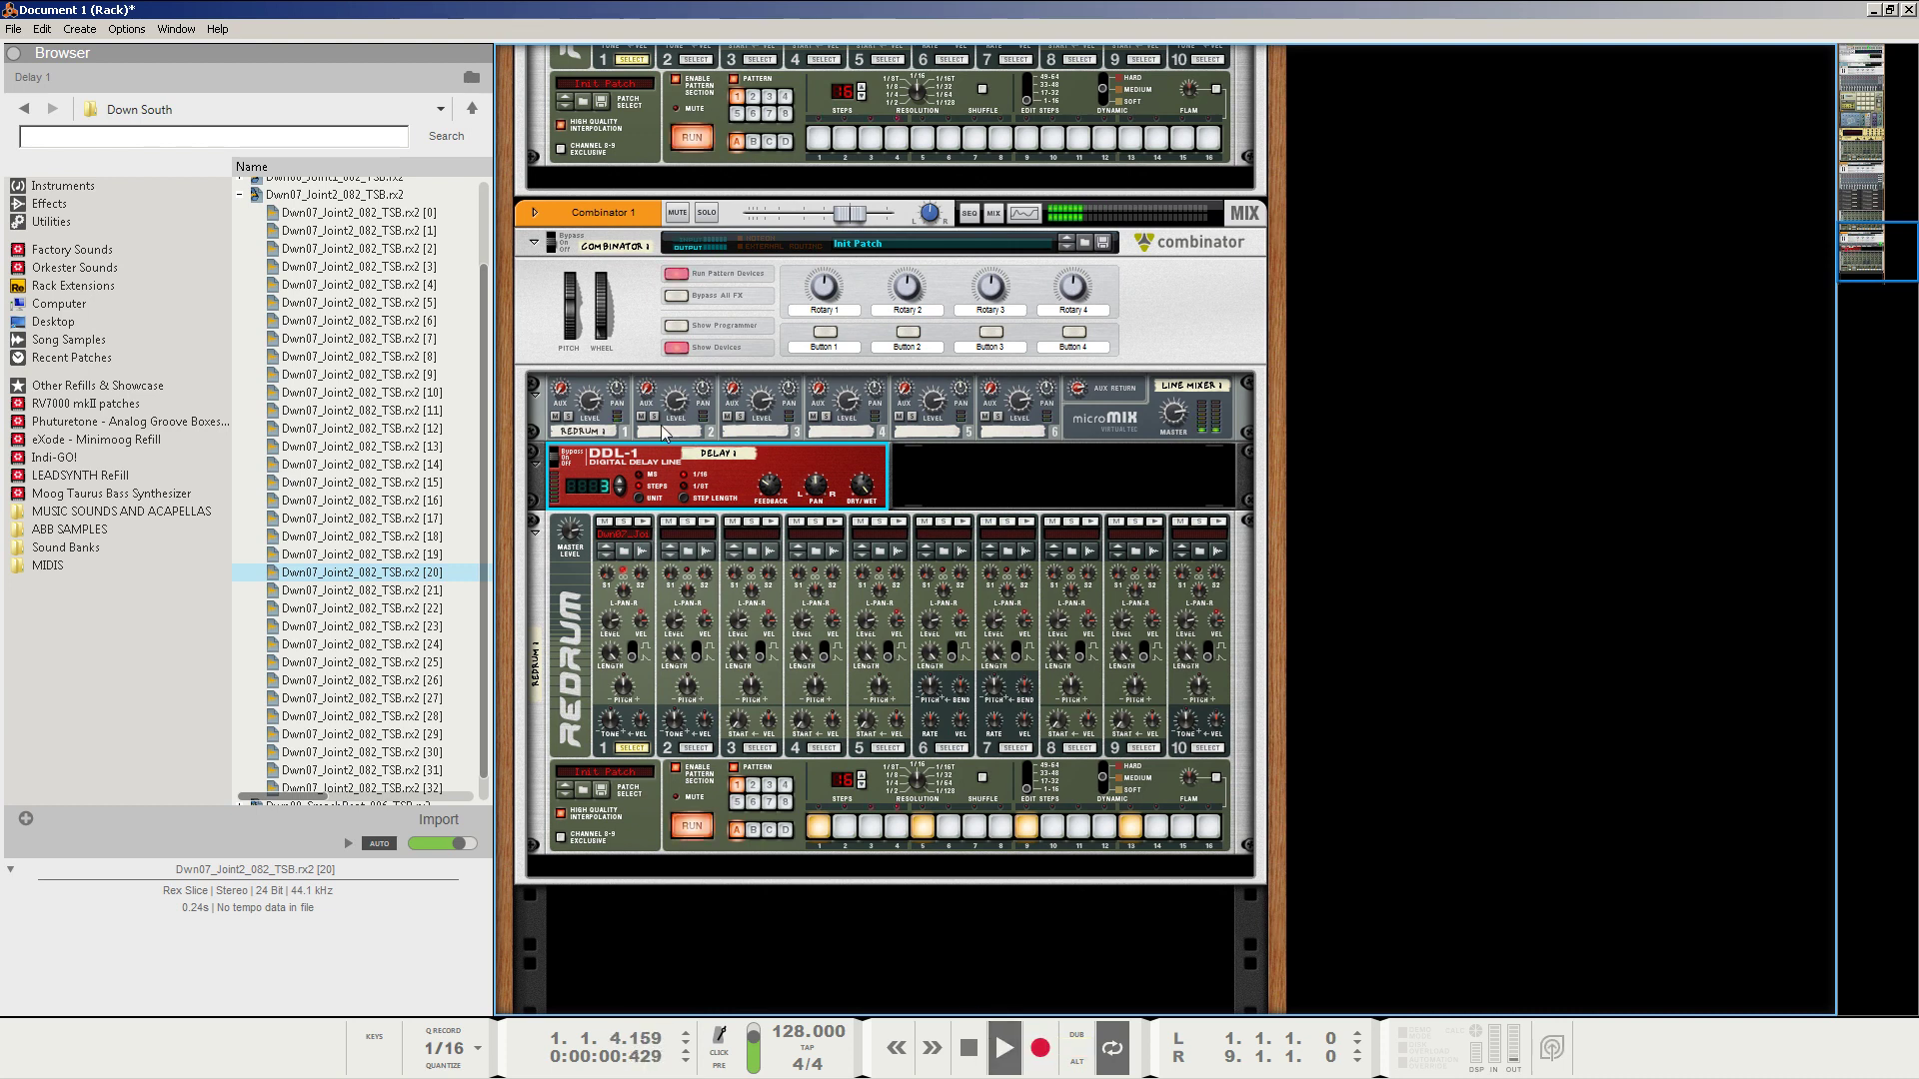
{"action": "left_click", "coordinate": [570, 377]}
{"action": "left_click_drag", "start_coordinate": [569, 377], "coordinate": [585, 326]}
{"action": "key", "text": "space"}
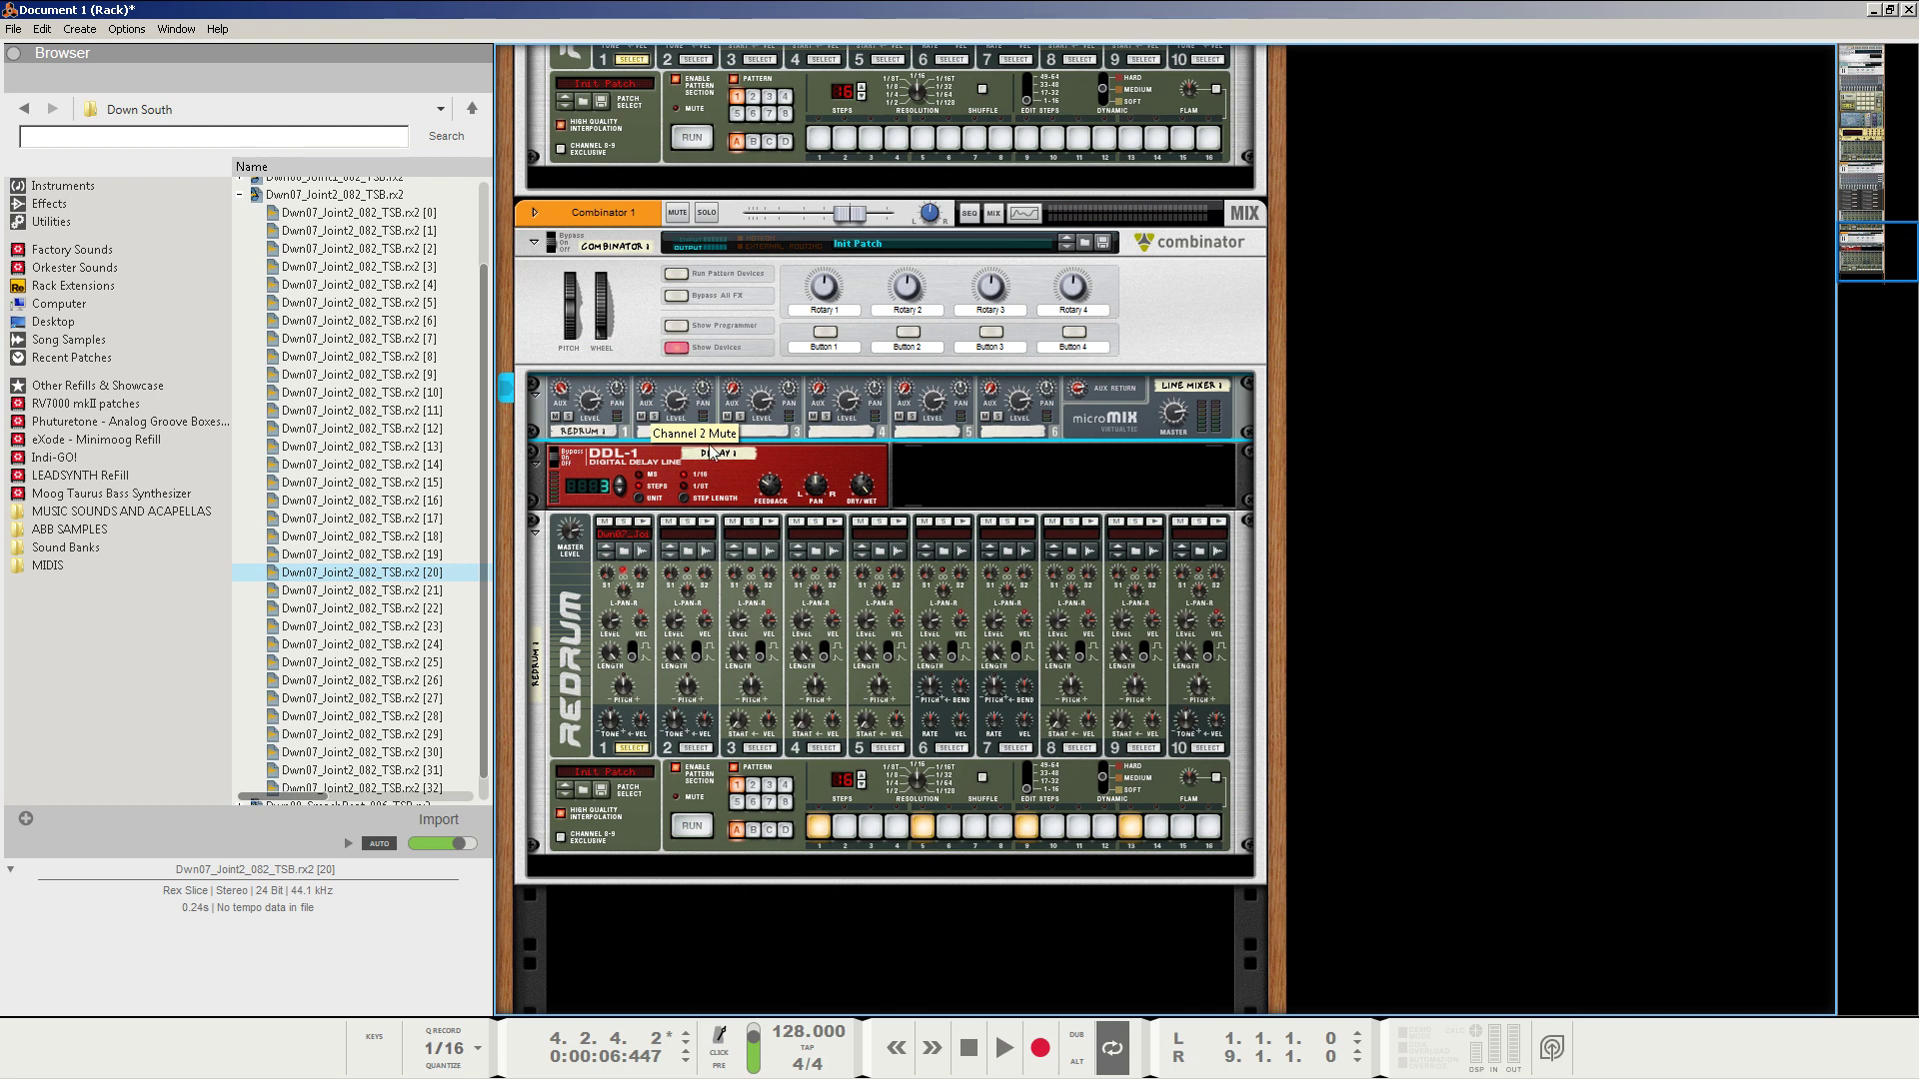
{"action": "left_click", "coordinate": [838, 477]}
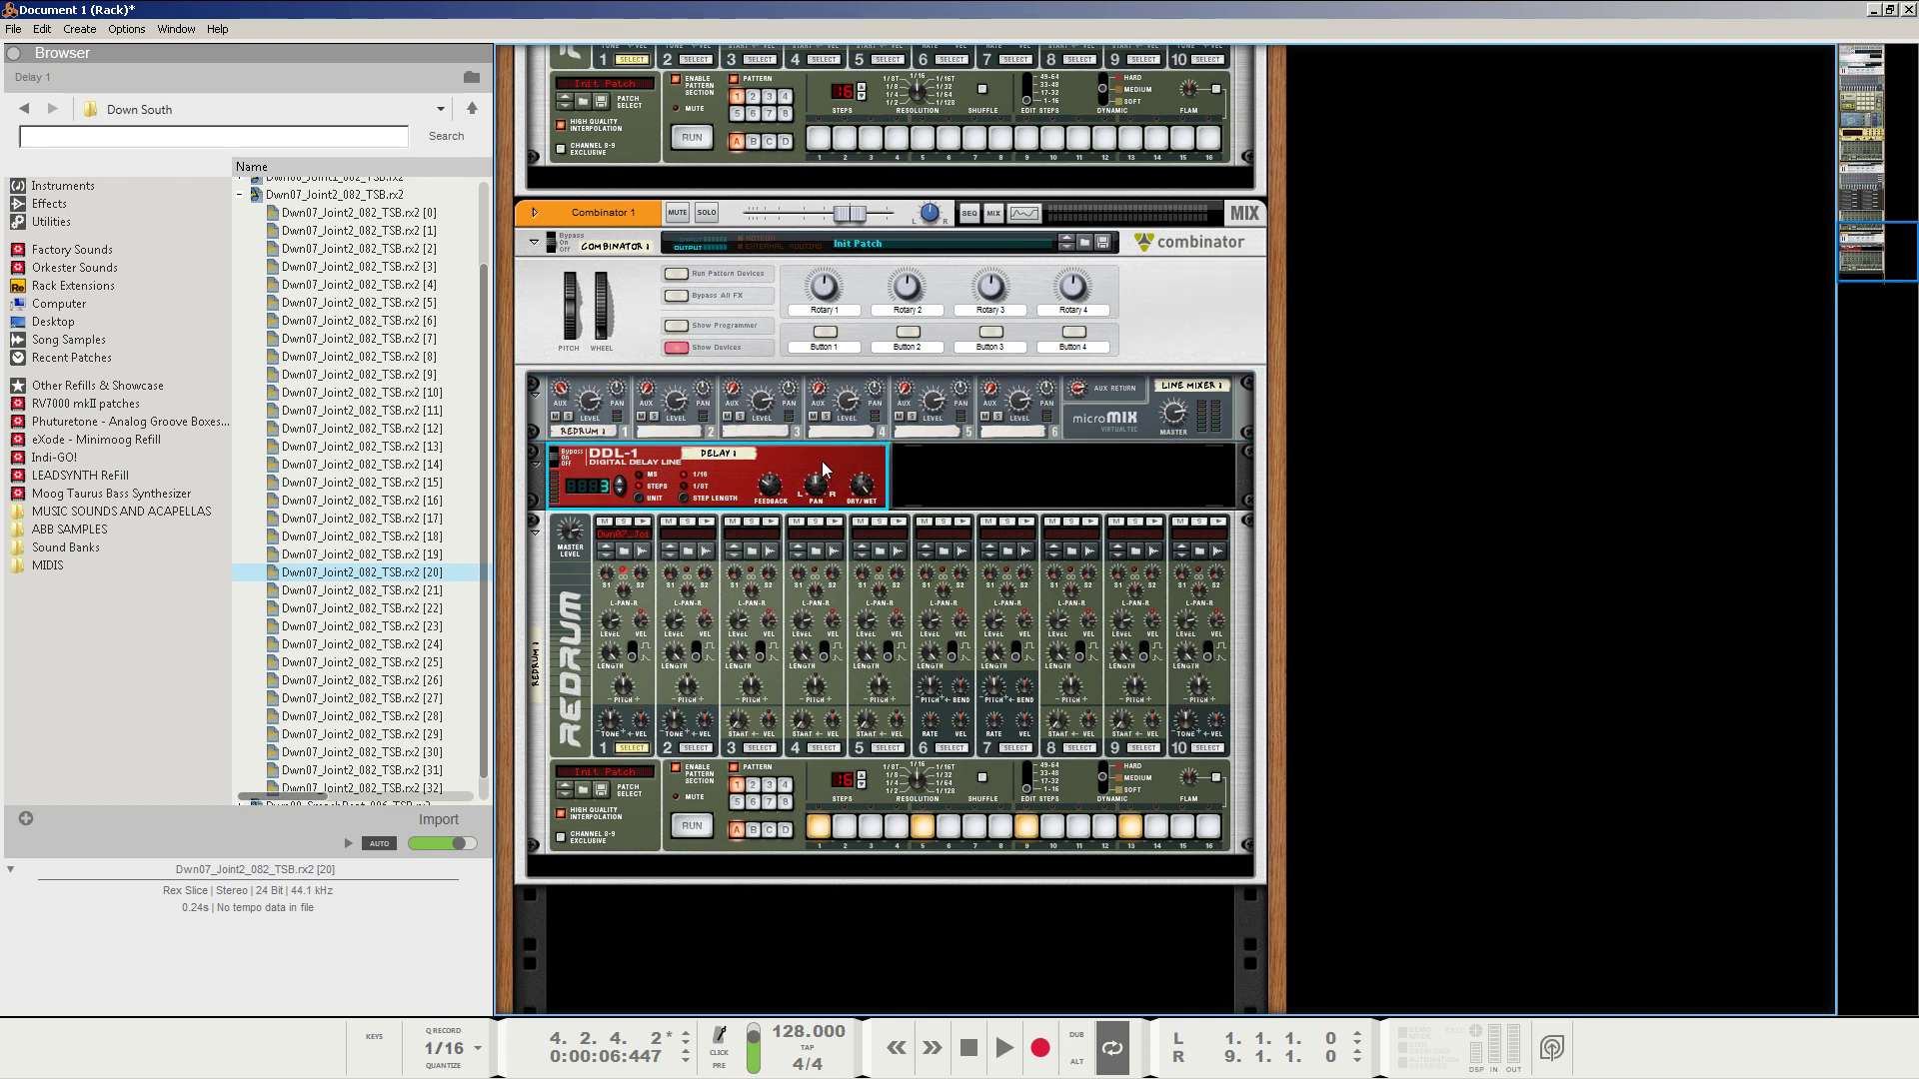
{"action": "mouse_move", "coordinate": [876, 456]}
{"action": "left_mouse_down"}
{"action": "mouse_move", "coordinate": [1094, 399]}
{"action": "mouse_move", "coordinate": [1076, 432]}
{"action": "mouse_move", "coordinate": [844, 472]}
{"action": "left_mouse_up"}
Create a Spider Audio Merger & Splitter in the empty rack space.
{"action": "right_click", "coordinate": [984, 475]}
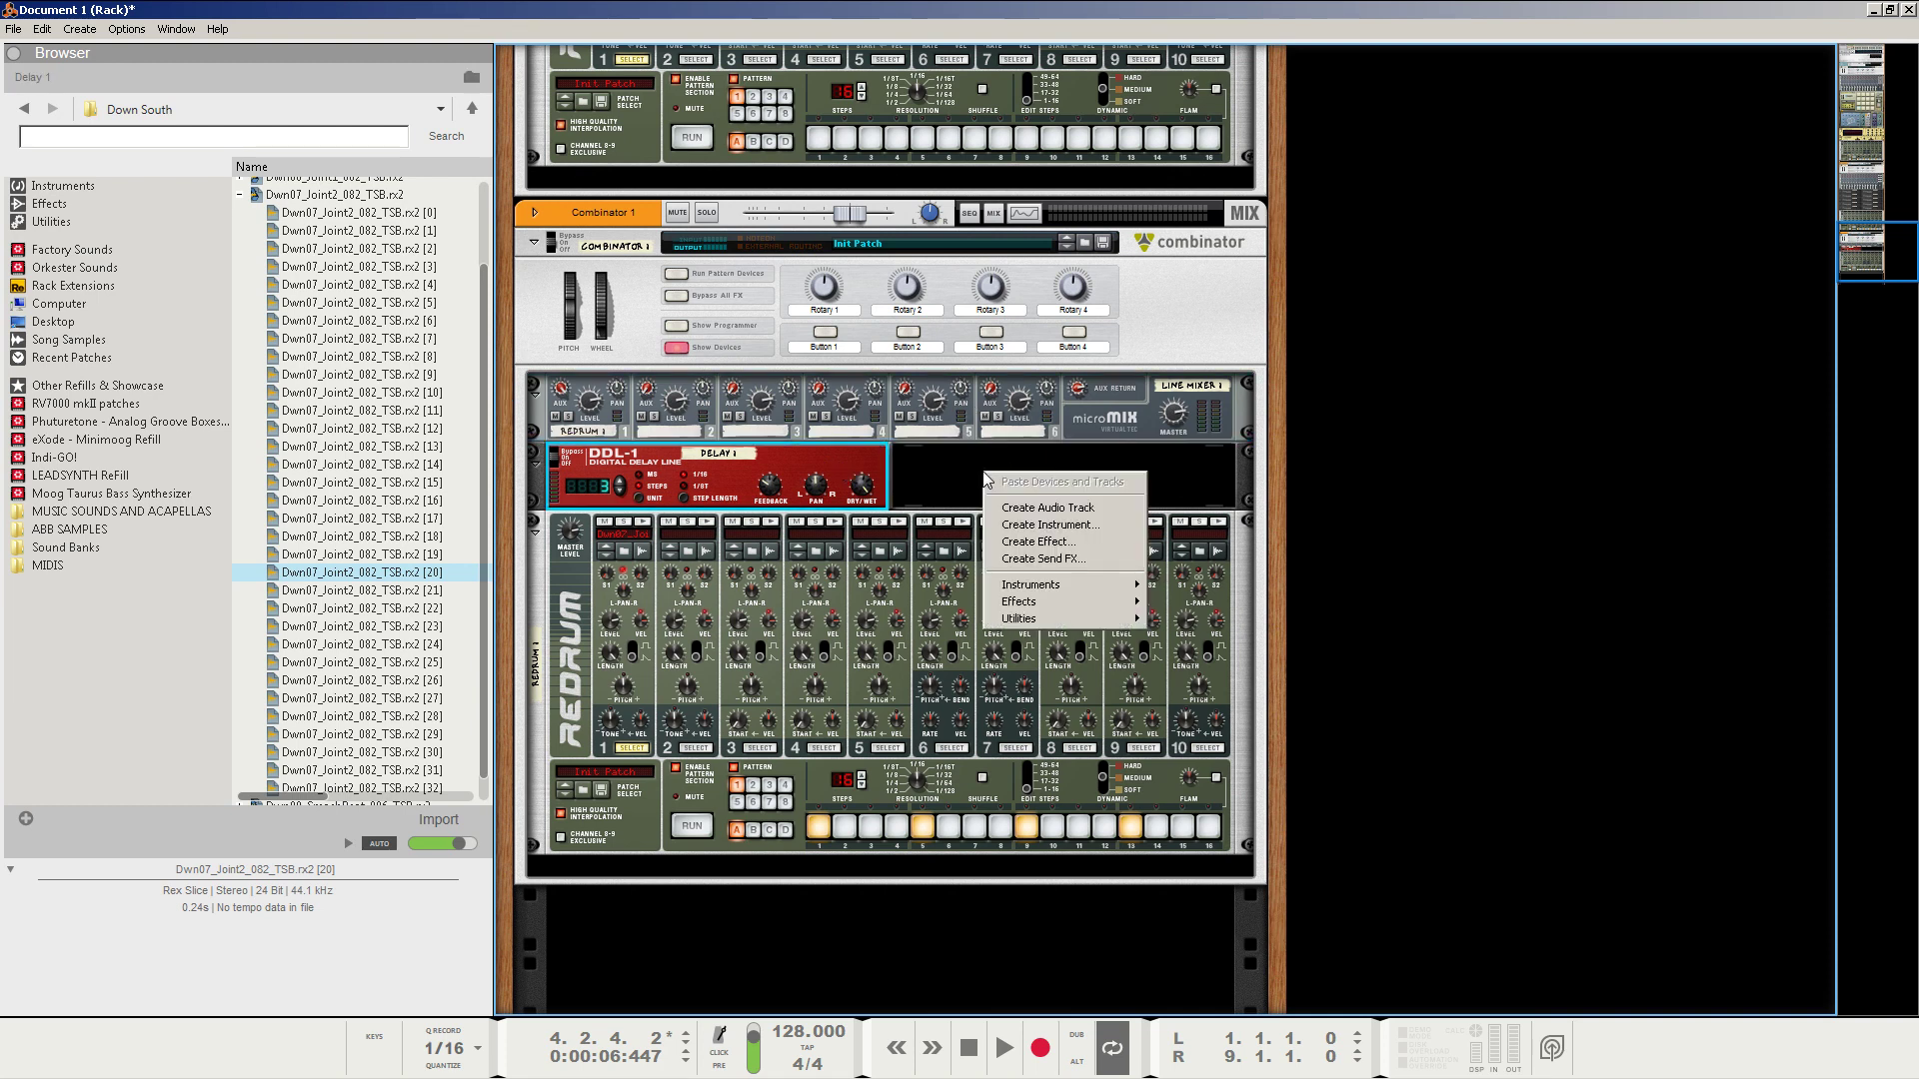
{"action": "mouse_move", "coordinate": [1034, 619]}
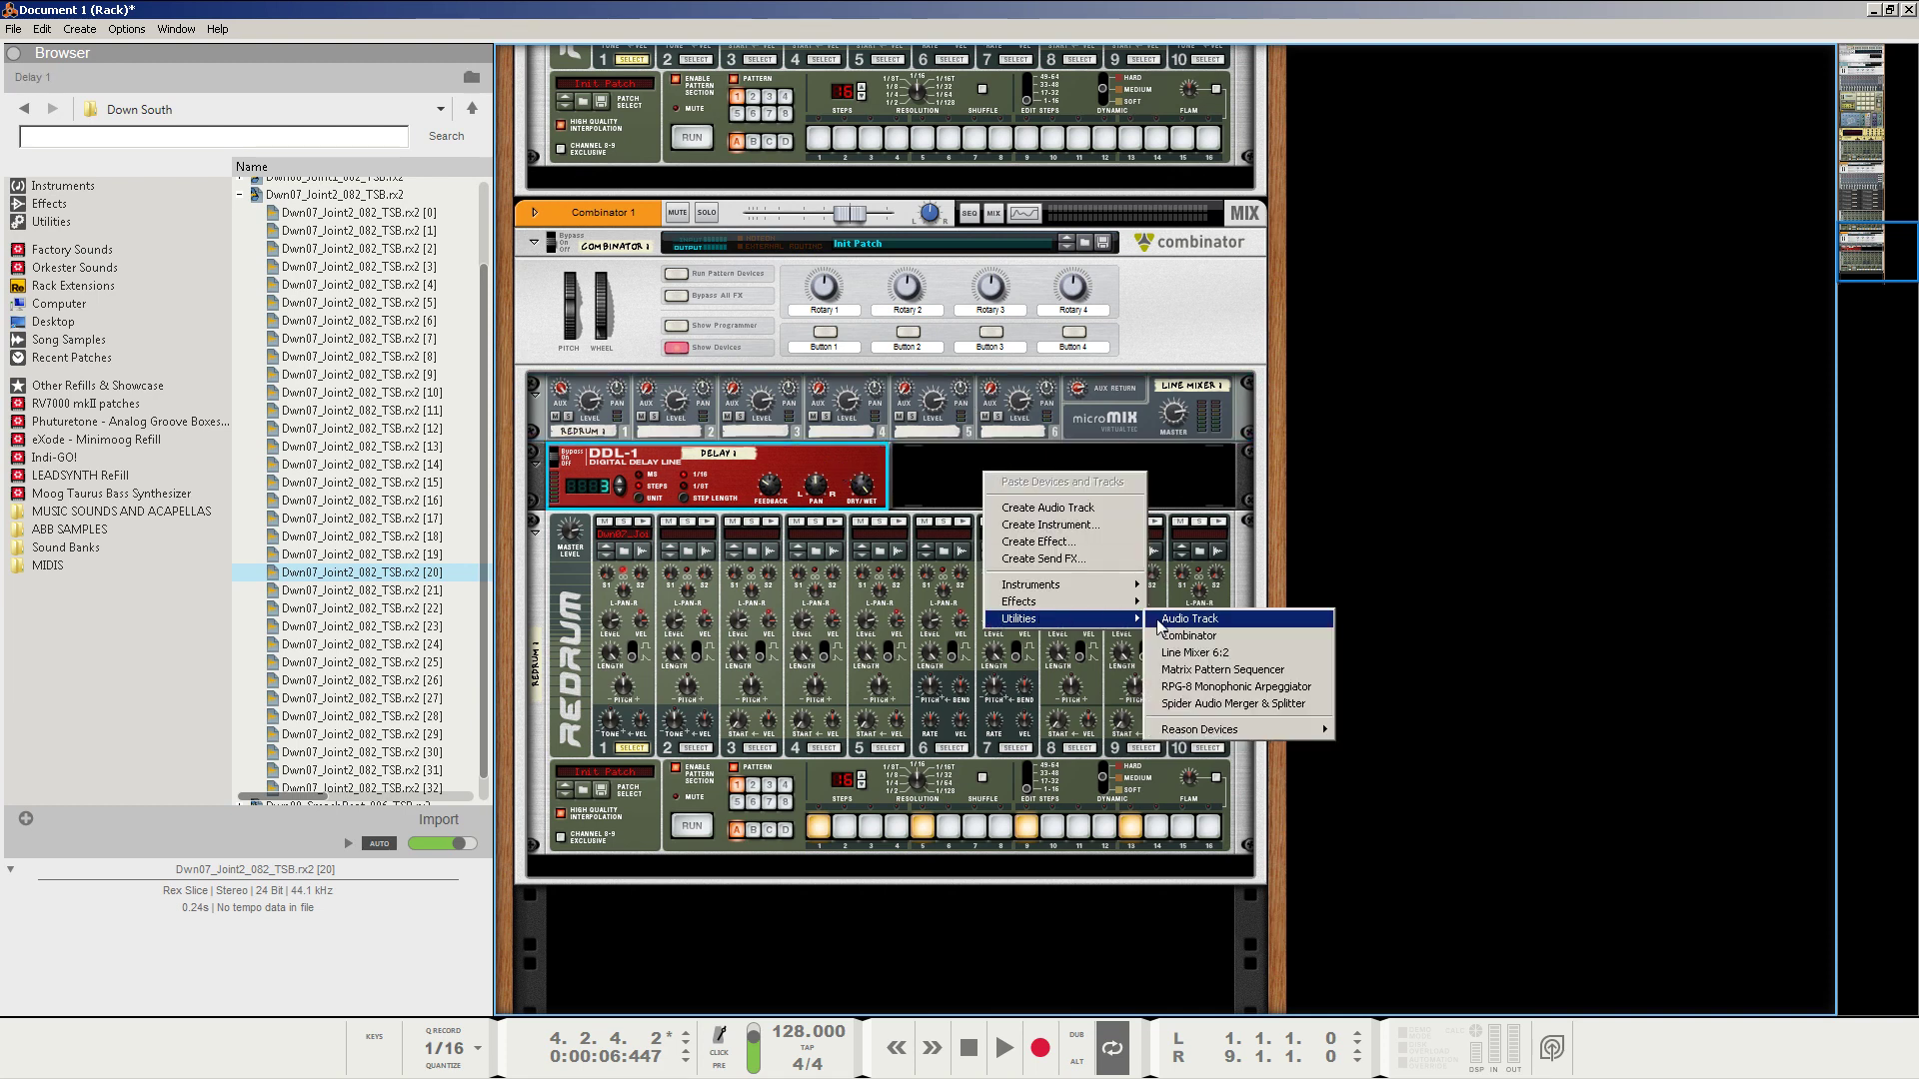
{"action": "left_click", "coordinate": [1189, 704]}
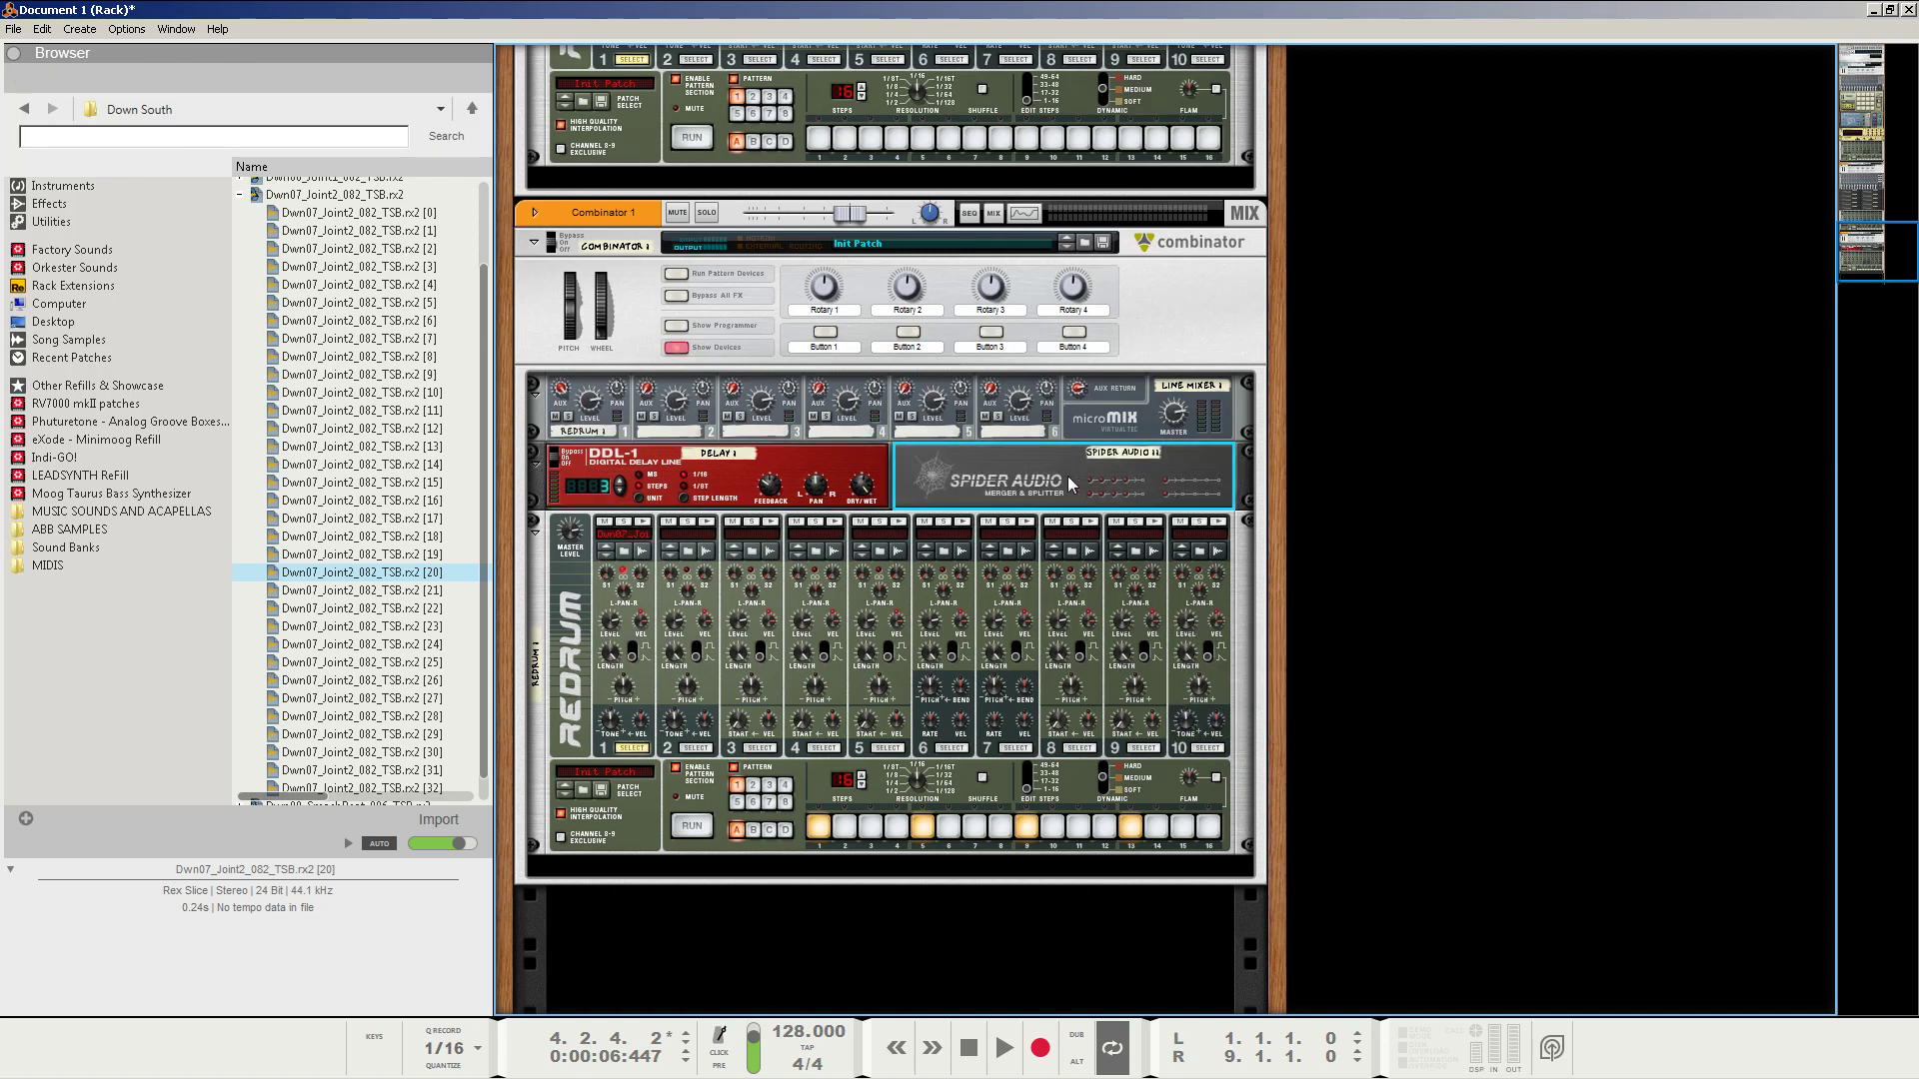
On the rear panel, unplug Redrum's outputs from the Line Mixer and cable them into the Spider's inputs.
{"action": "key", "text": "Tab"}
{"action": "left_click", "coordinate": [1108, 574]}
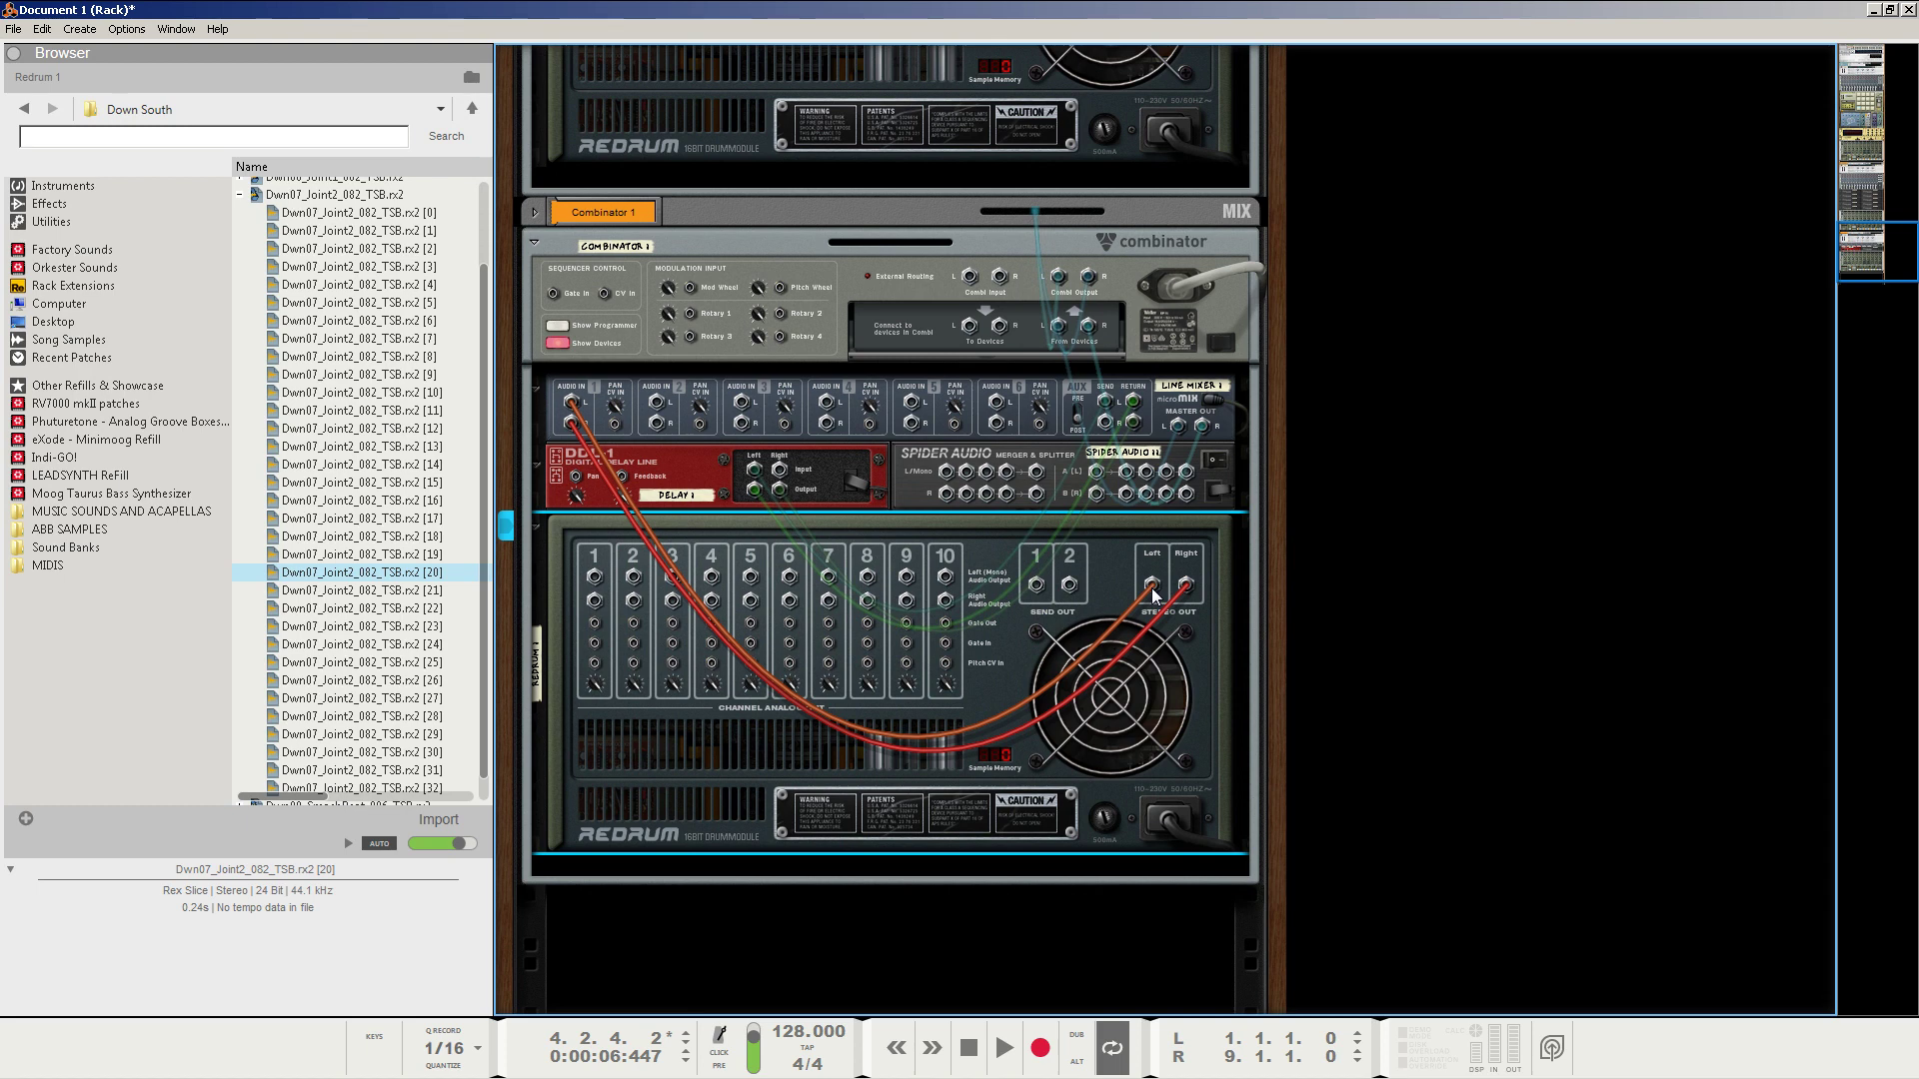
{"action": "left_click", "coordinate": [1153, 588]}
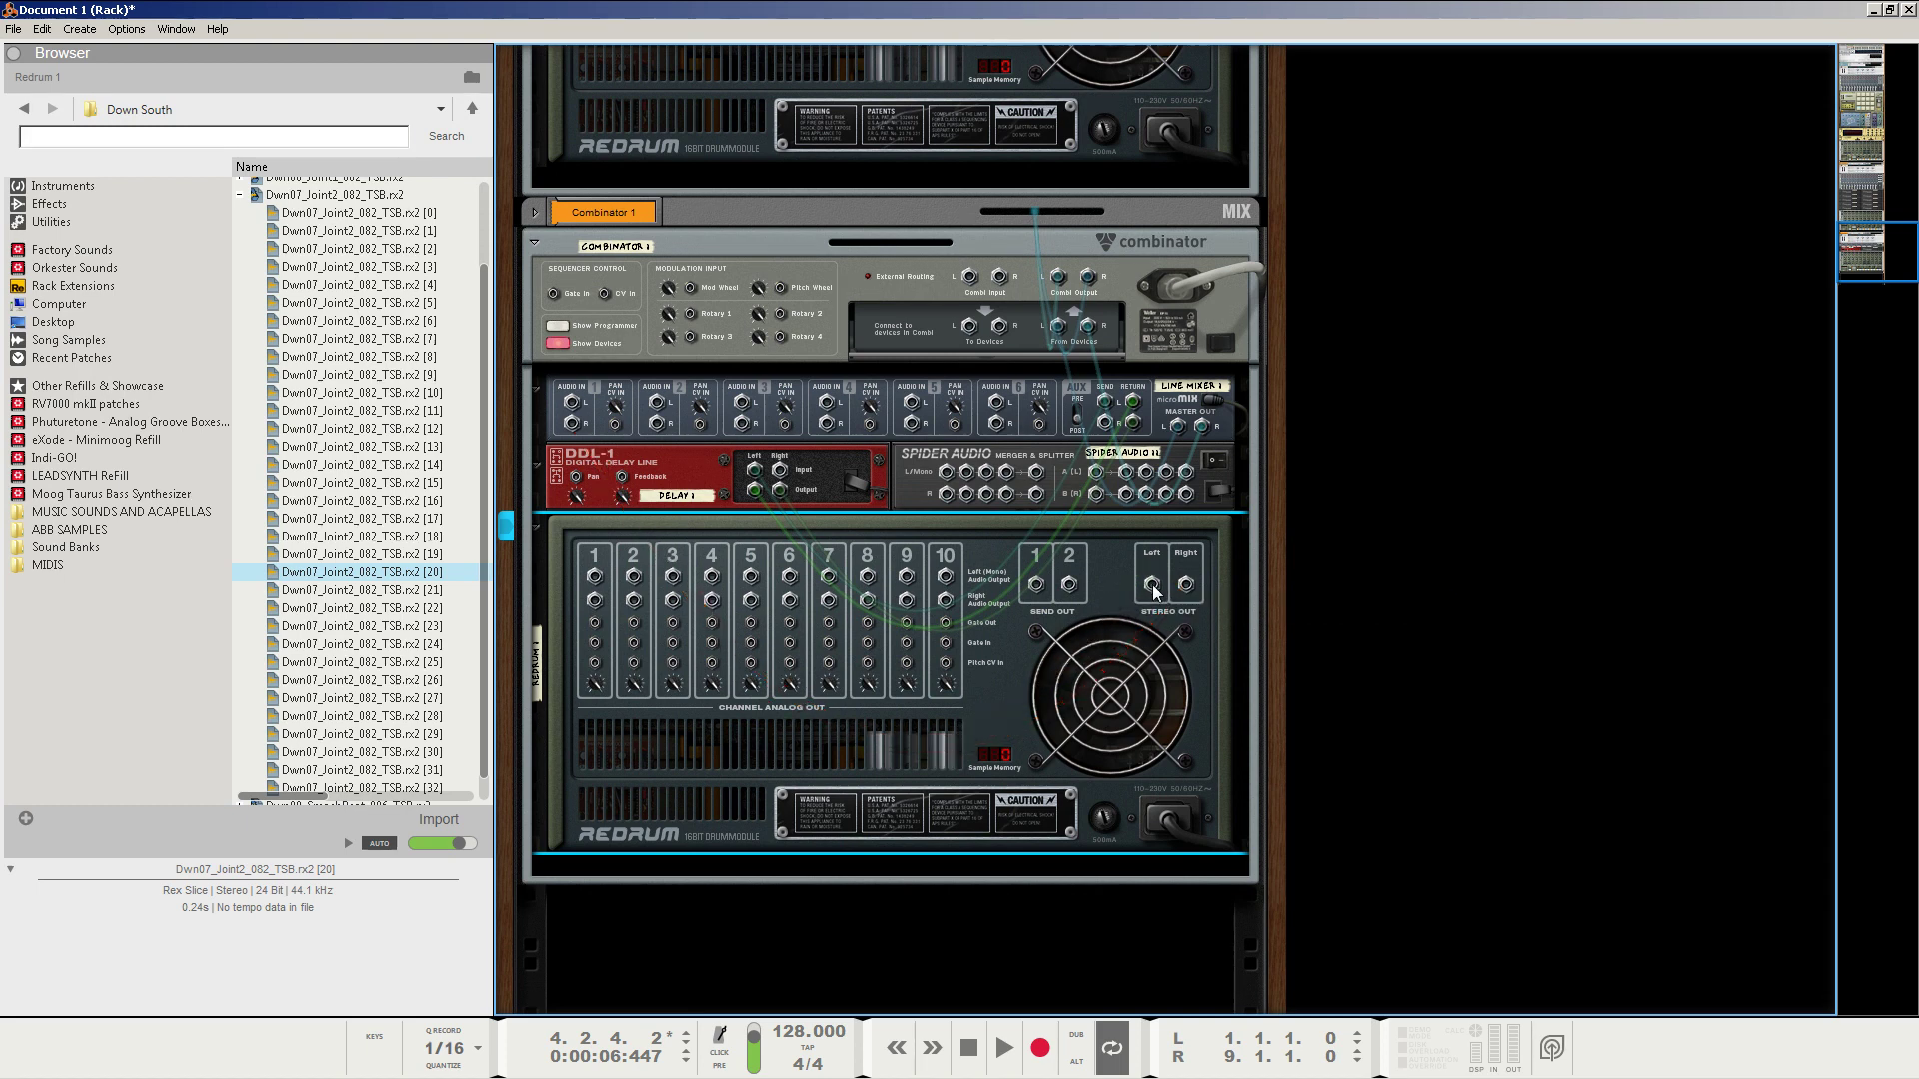
{"action": "left_click_drag", "start_coordinate": [1152, 584], "coordinate": [572, 404]}
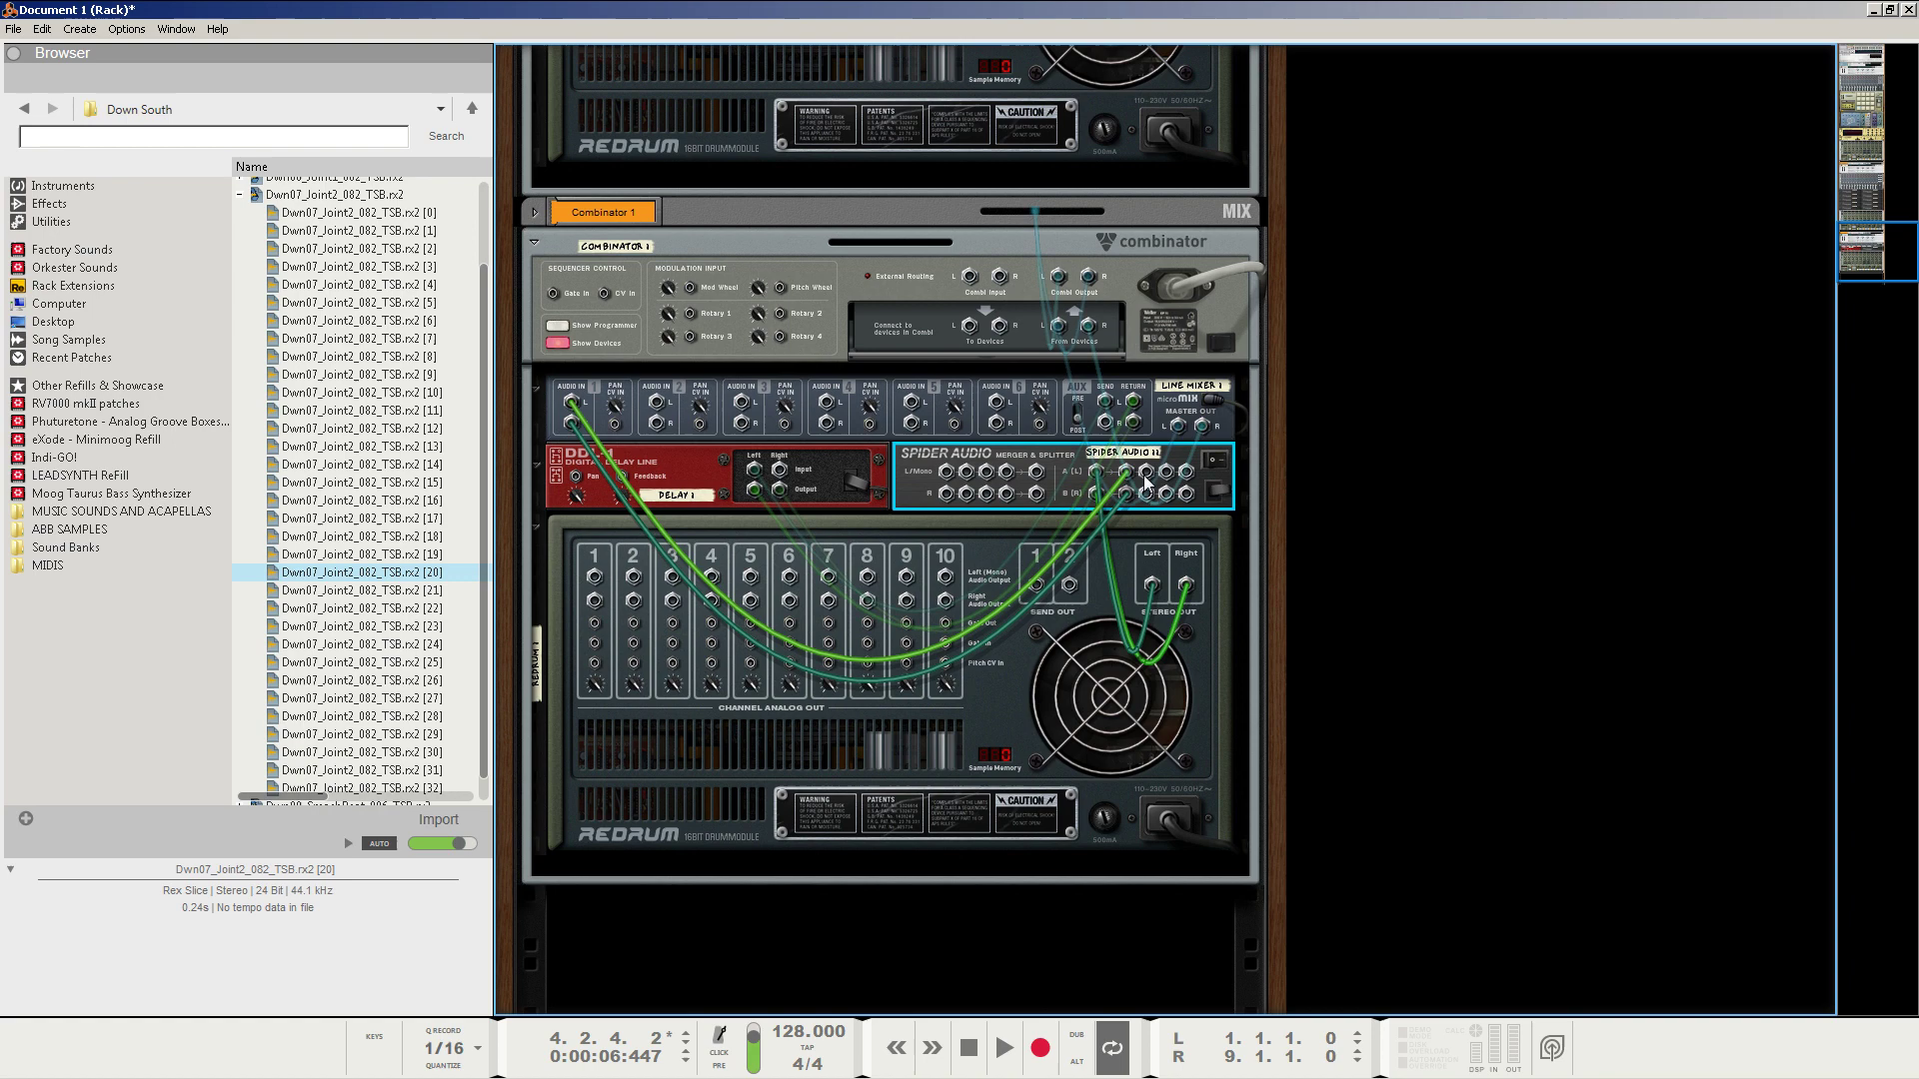
{"action": "key", "text": "Tab"}
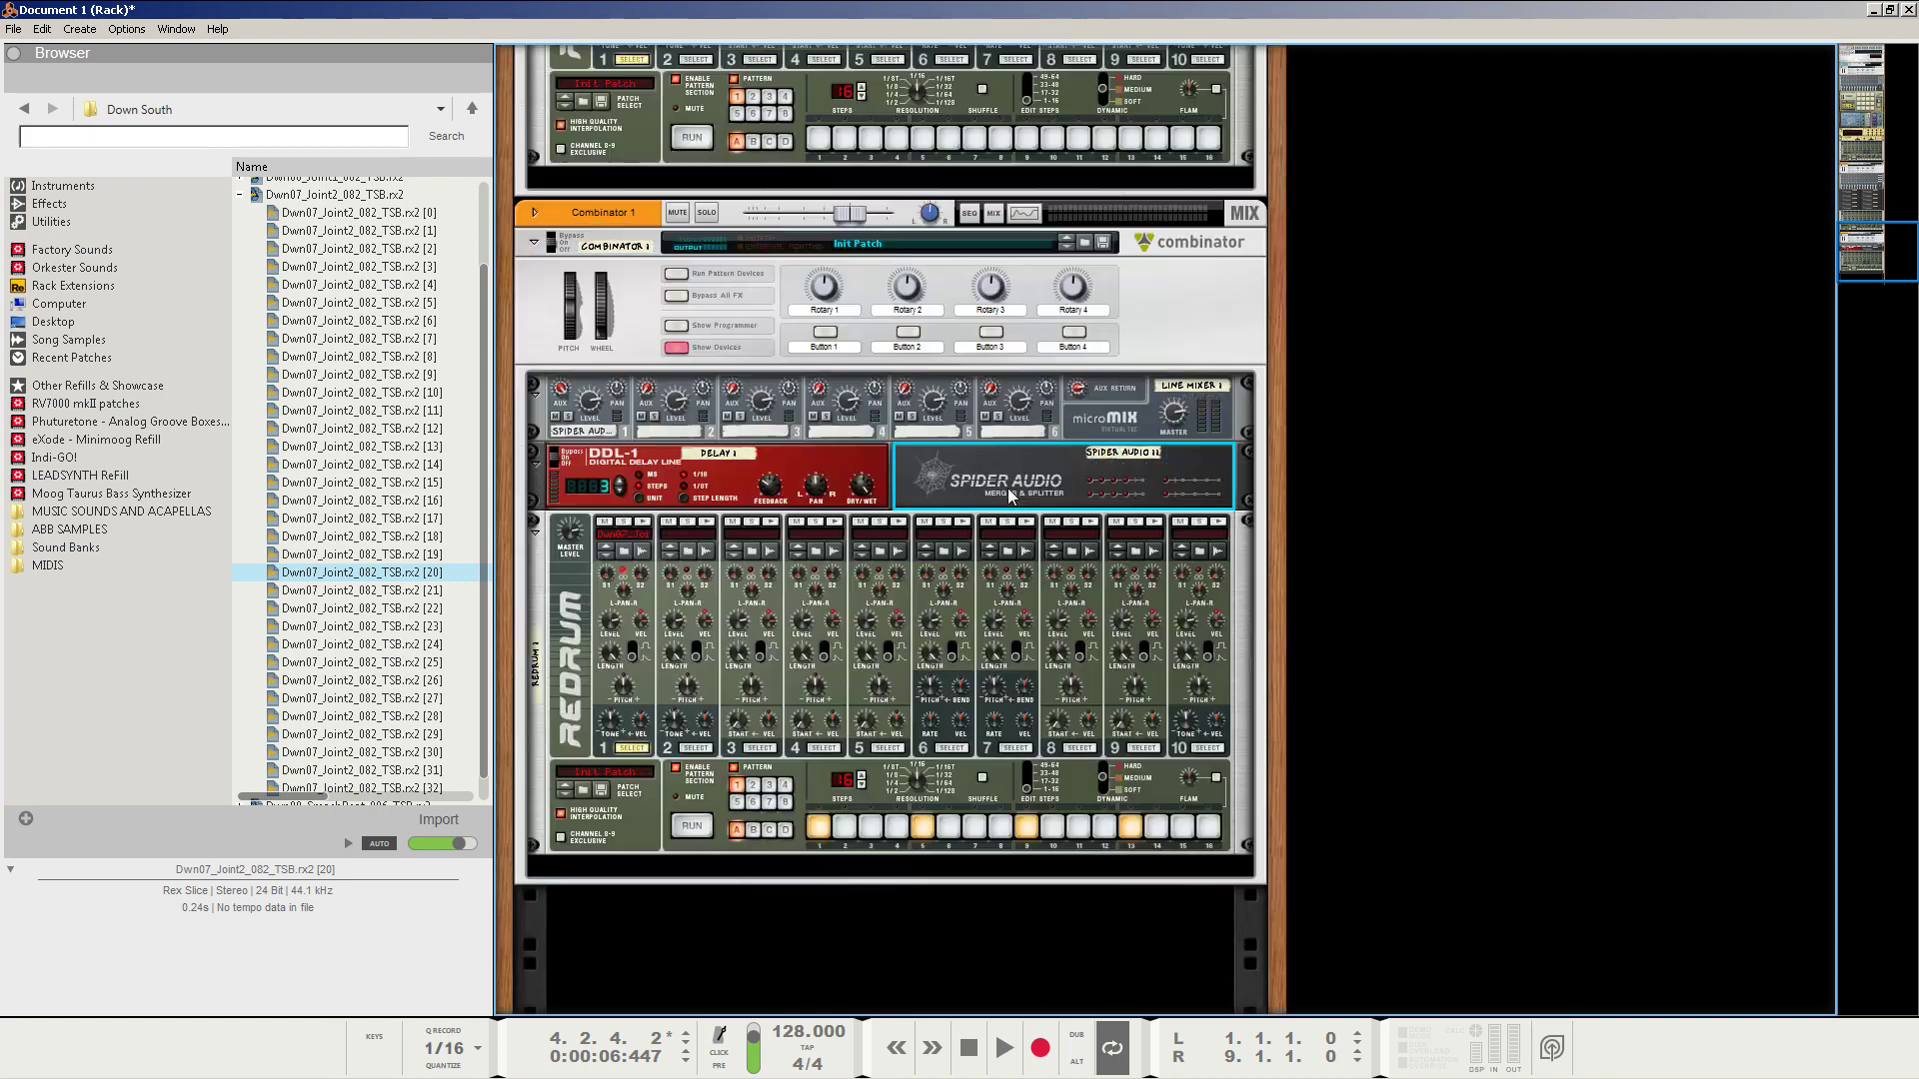
Add an MClass Compressor below the DDL-1 delay.
{"action": "left_click", "coordinate": [797, 470]}
{"action": "right_click", "coordinate": [797, 470]}
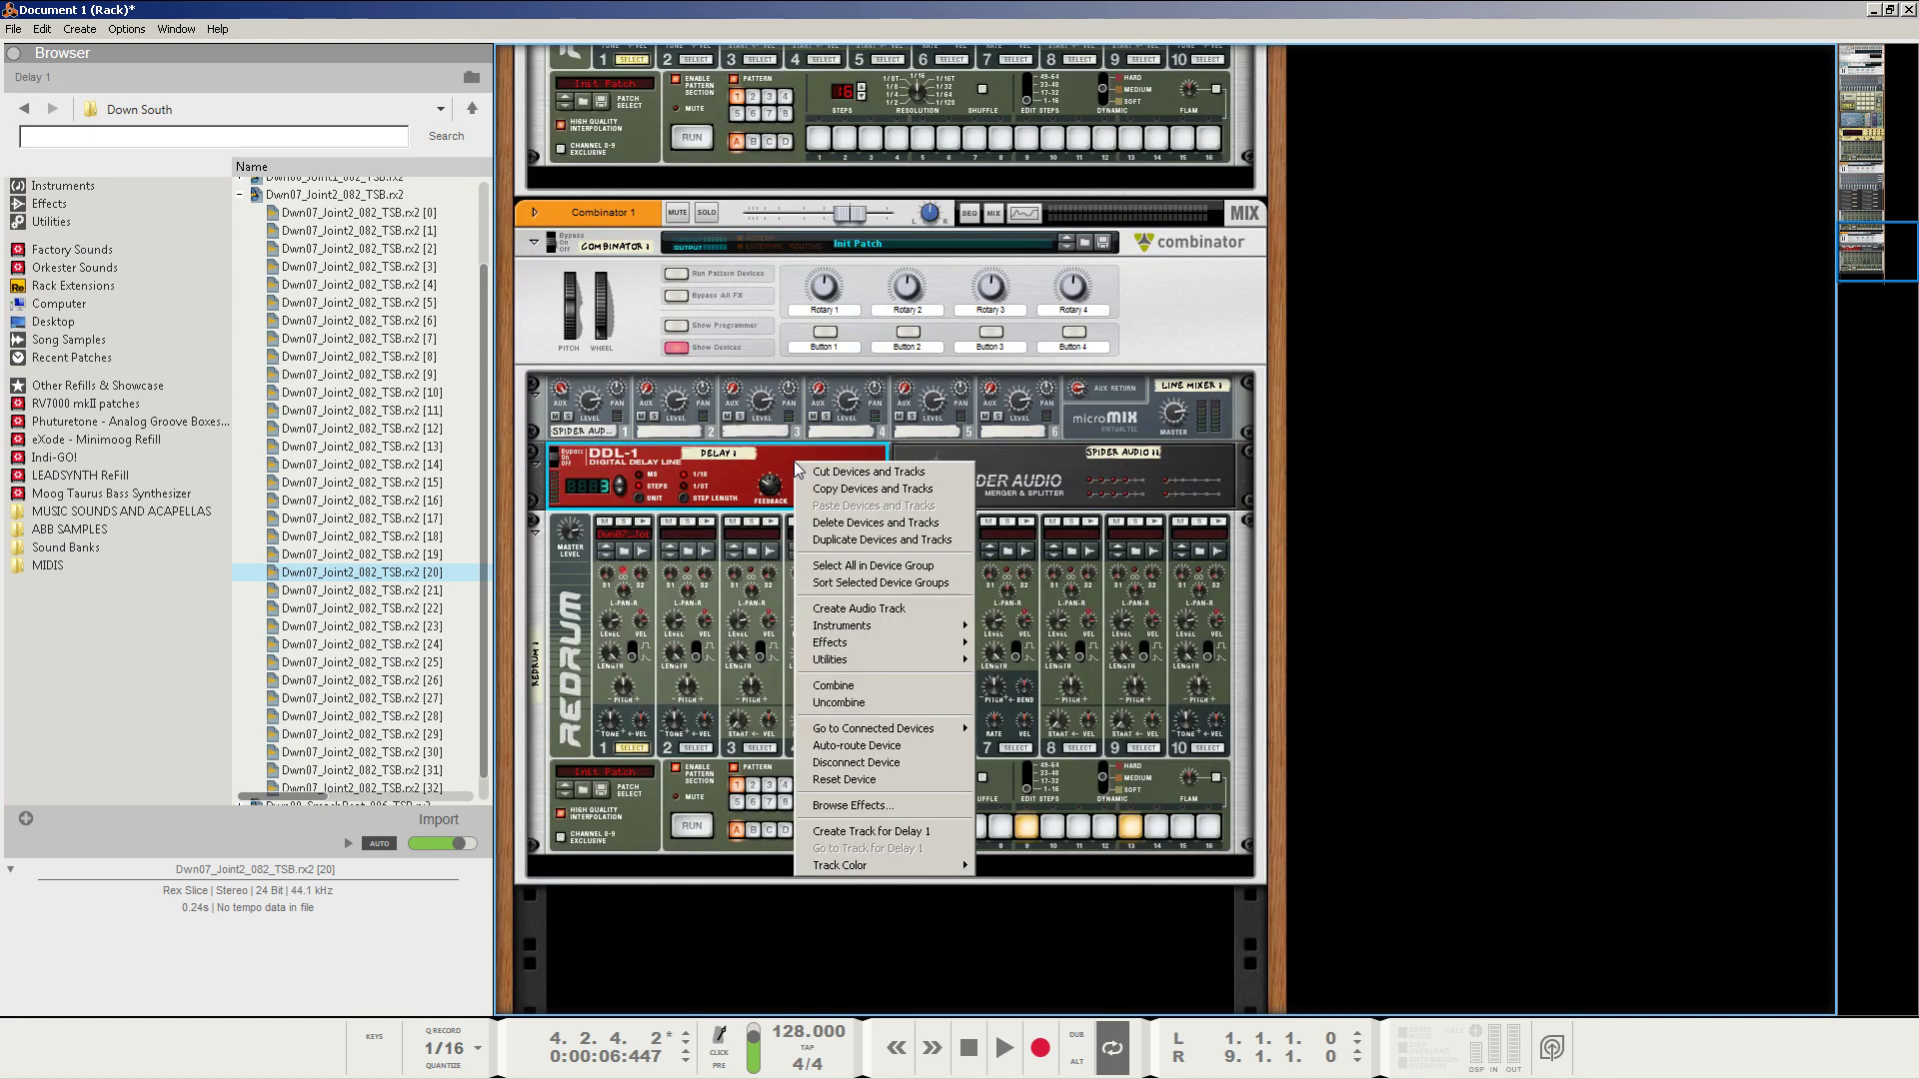
{"action": "mouse_move", "coordinate": [866, 649]}
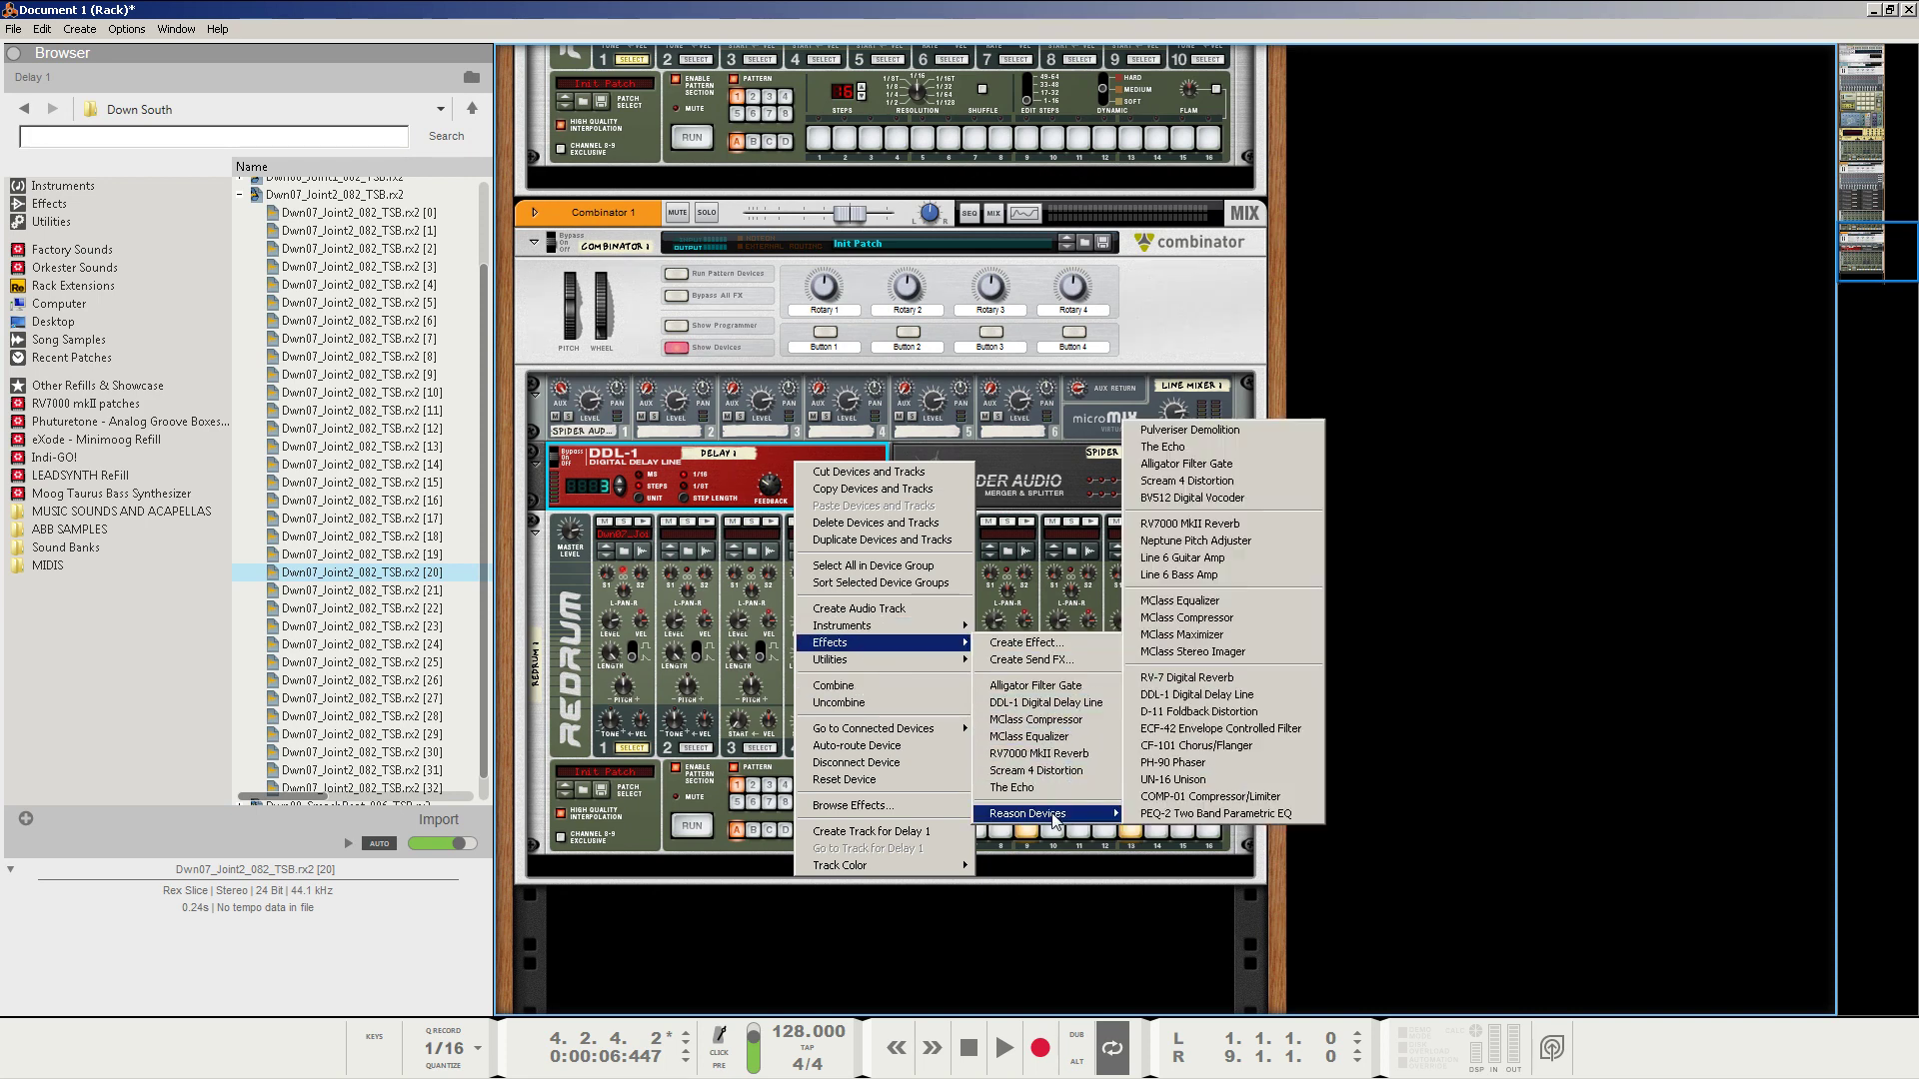
{"action": "left_click", "coordinate": [1035, 720]}
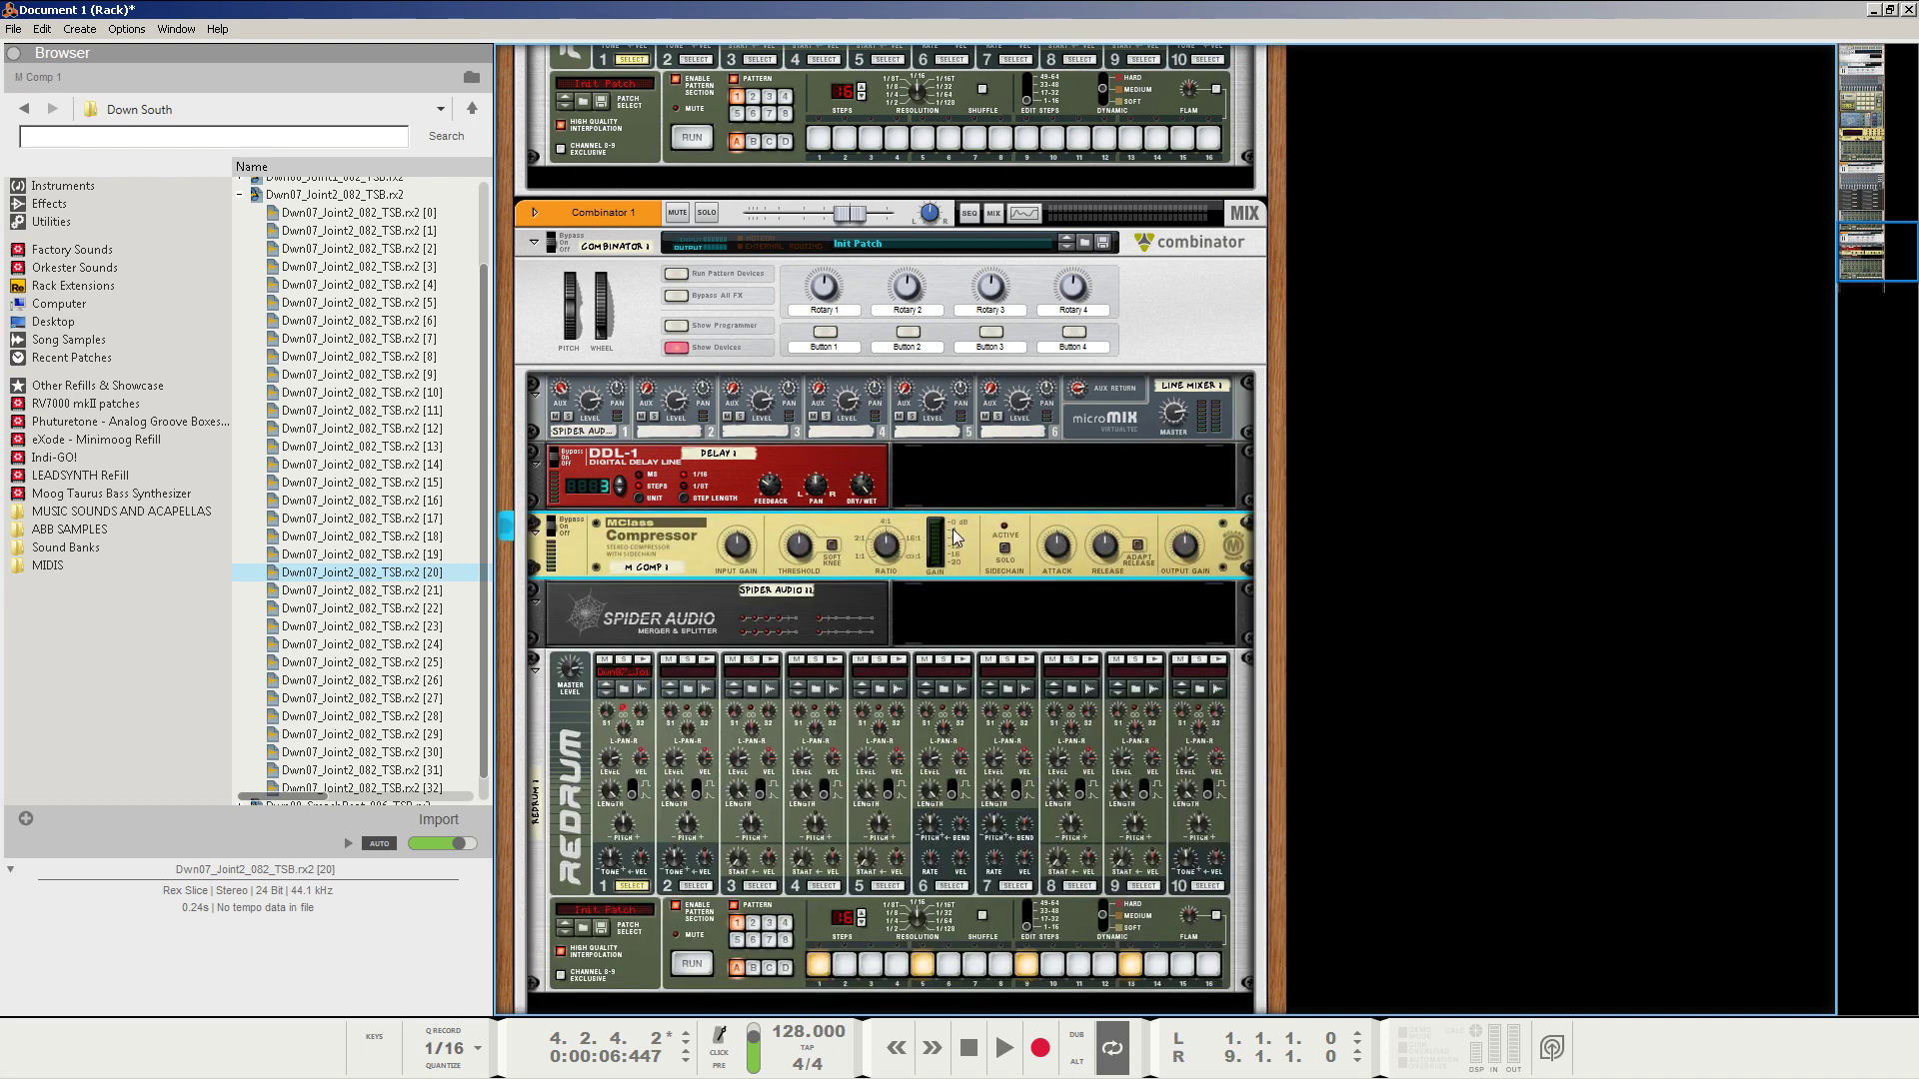
Cable a Spider split output into the compressor's Sidechain In on the rear panel.
{"action": "key", "text": "Tab"}
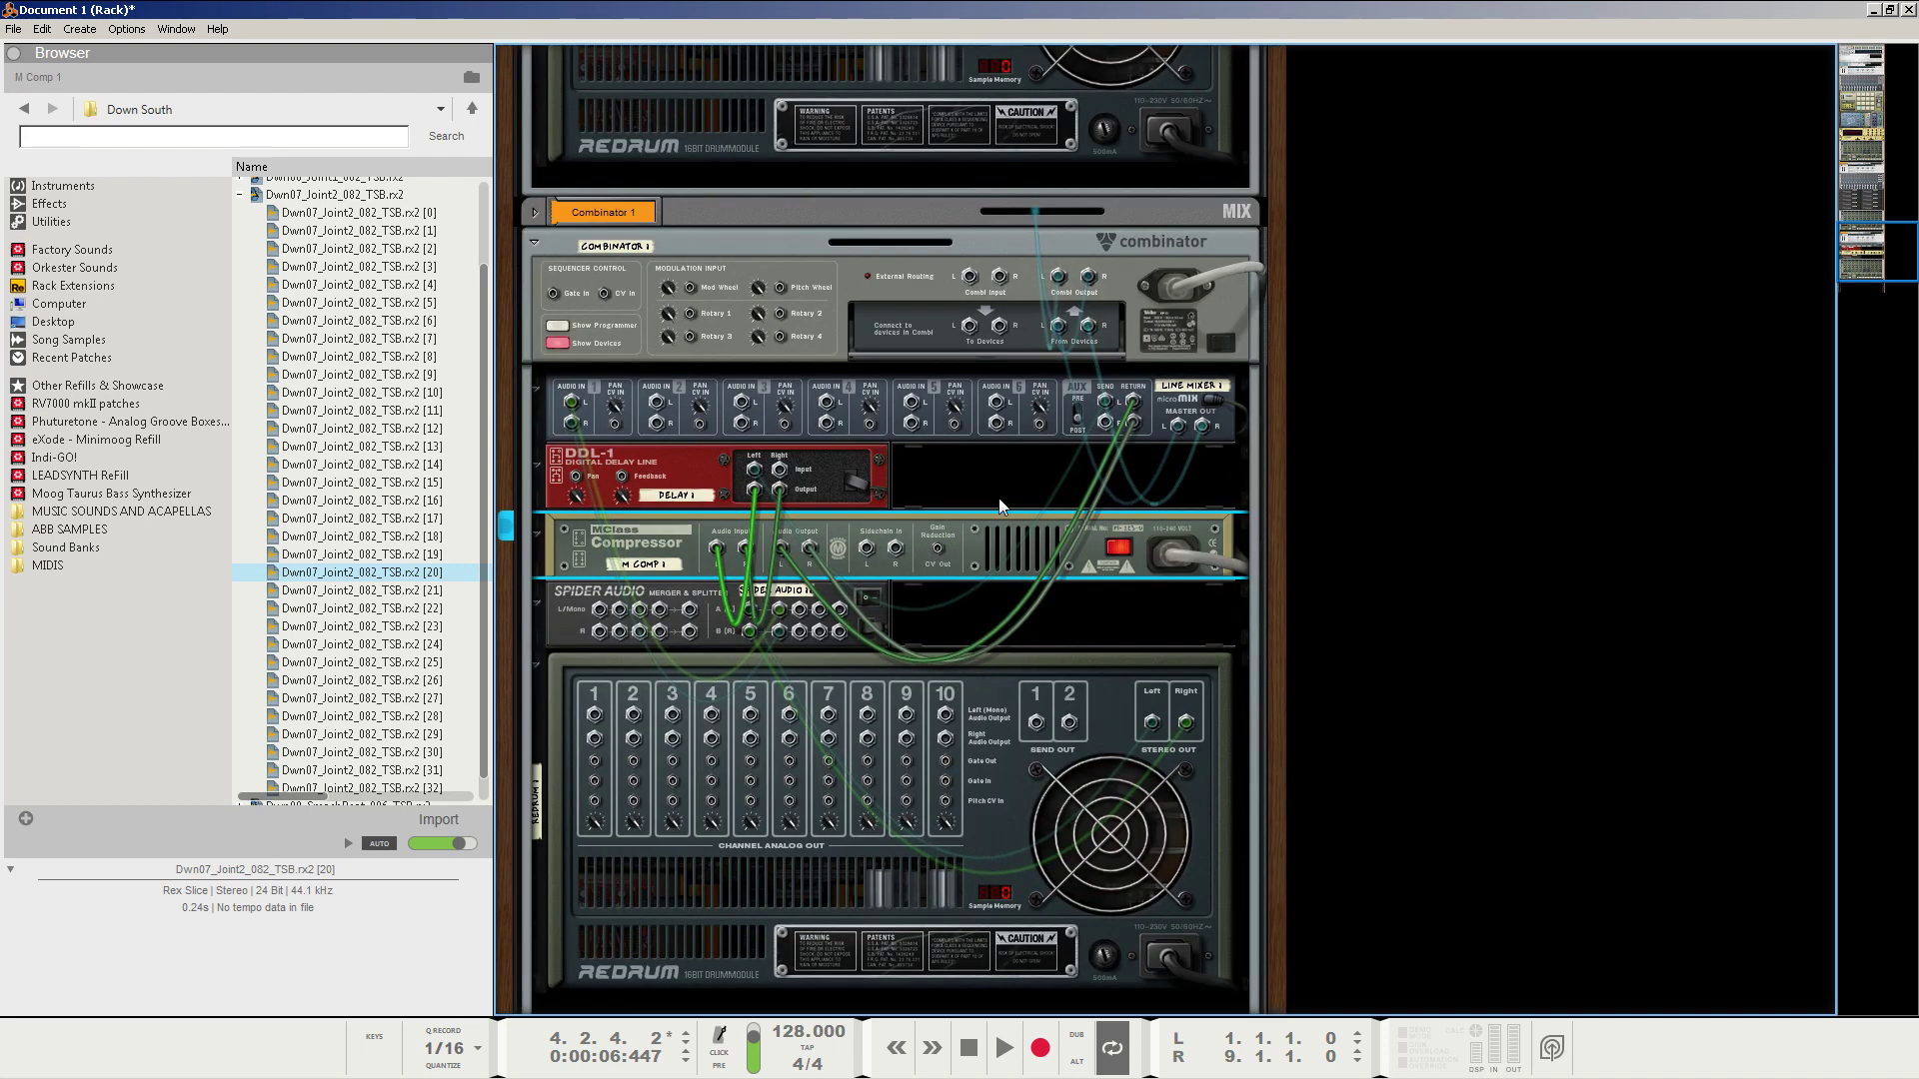
{"action": "left_click_drag", "start_coordinate": [800, 610], "coordinate": [868, 550]}
{"action": "left_click", "coordinate": [826, 462]}
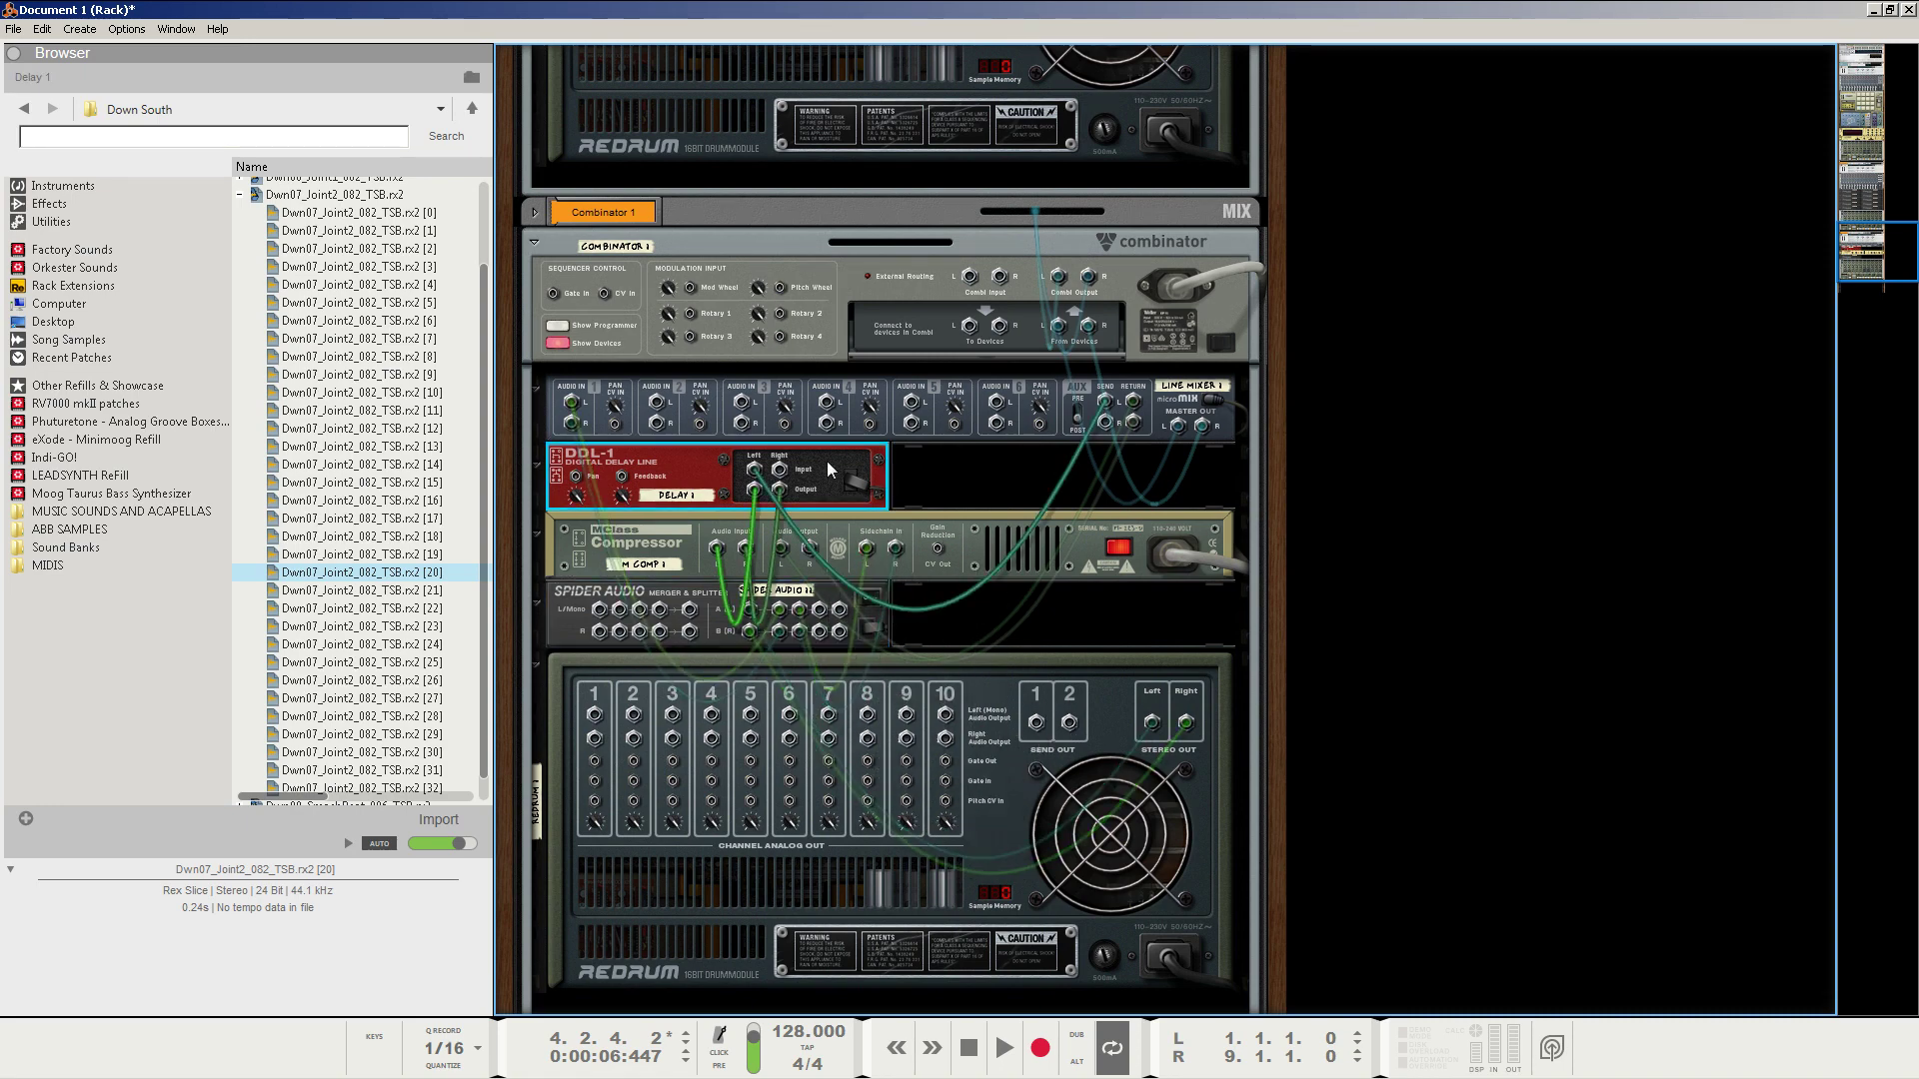
{"action": "key", "text": "Tab"}
Turn on the compressor's Soft Knee, then play from the start, raise channel 1's aux send to 85, and stop.
{"action": "left_click", "coordinate": [800, 545]}
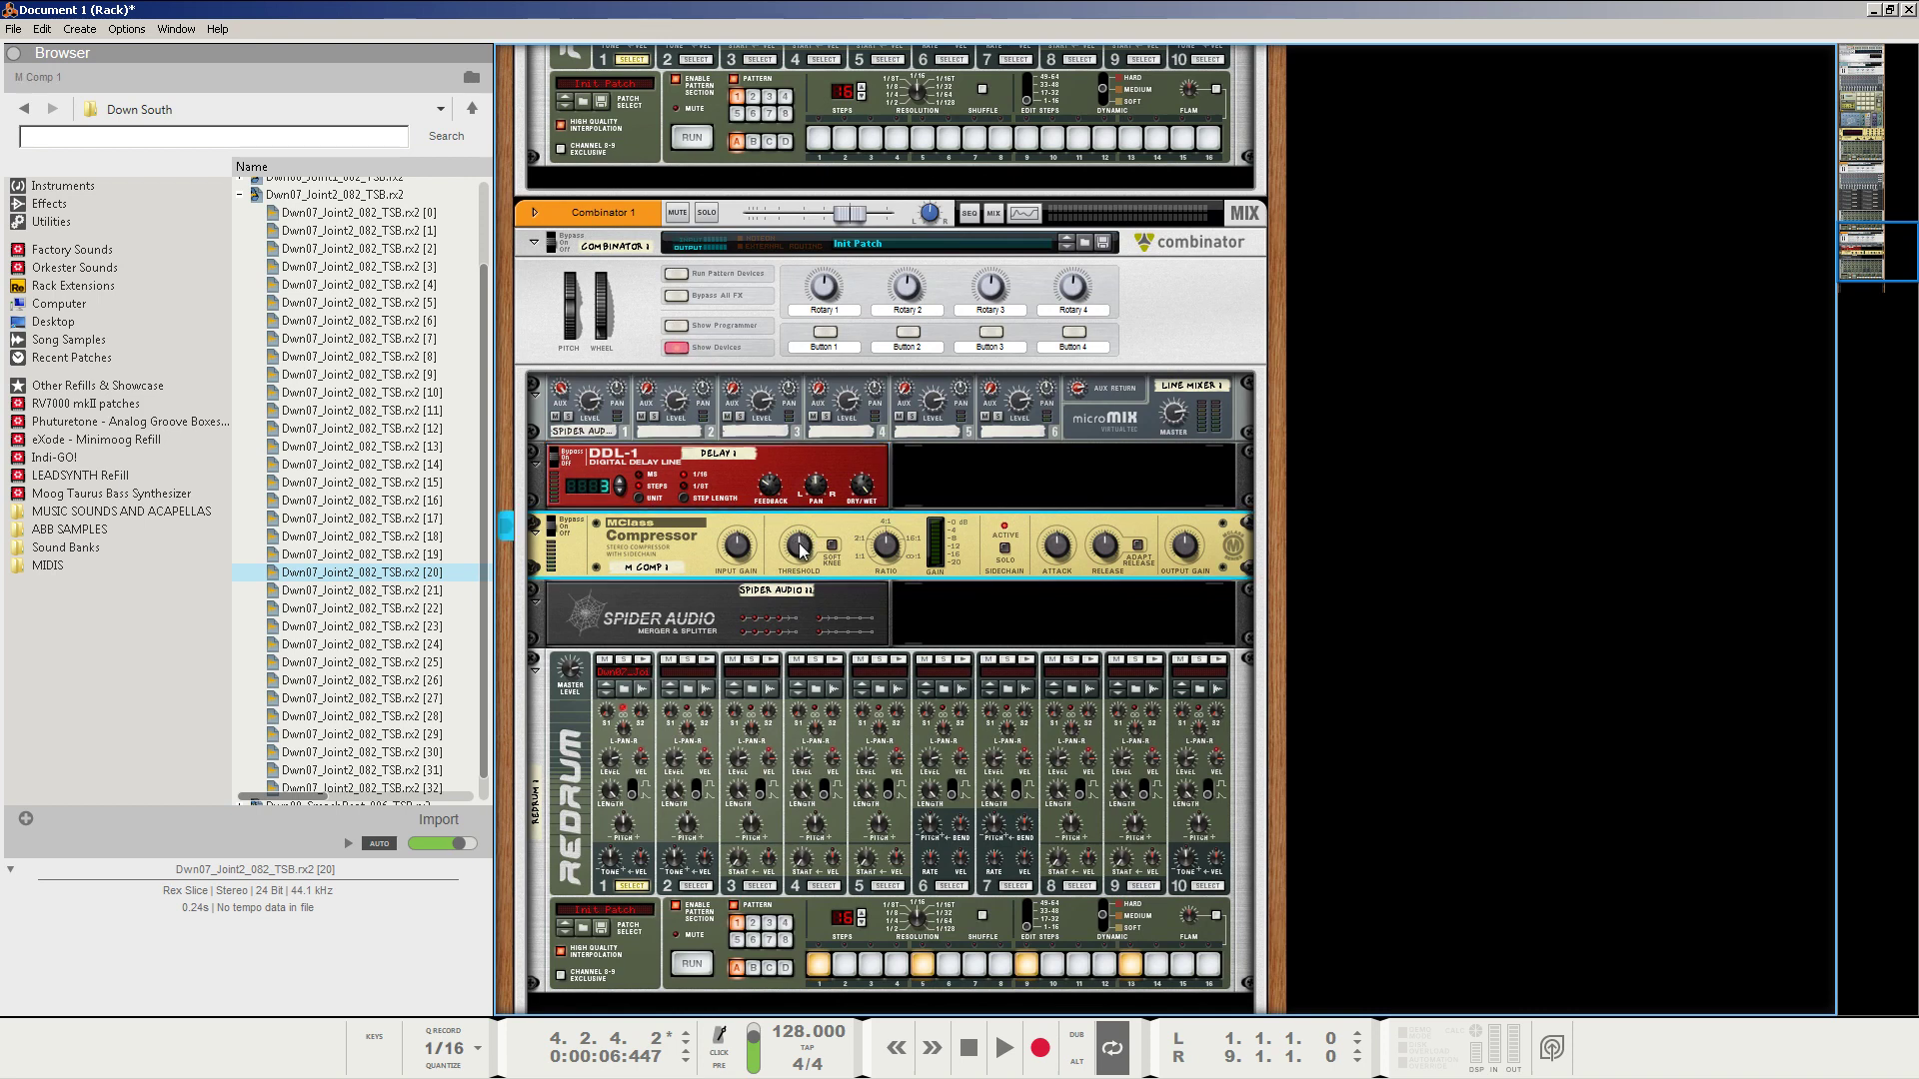
{"action": "left_click", "coordinate": [831, 544]}
{"action": "mouse_move", "coordinate": [1106, 536]}
{"action": "left_click", "coordinate": [968, 1049]}
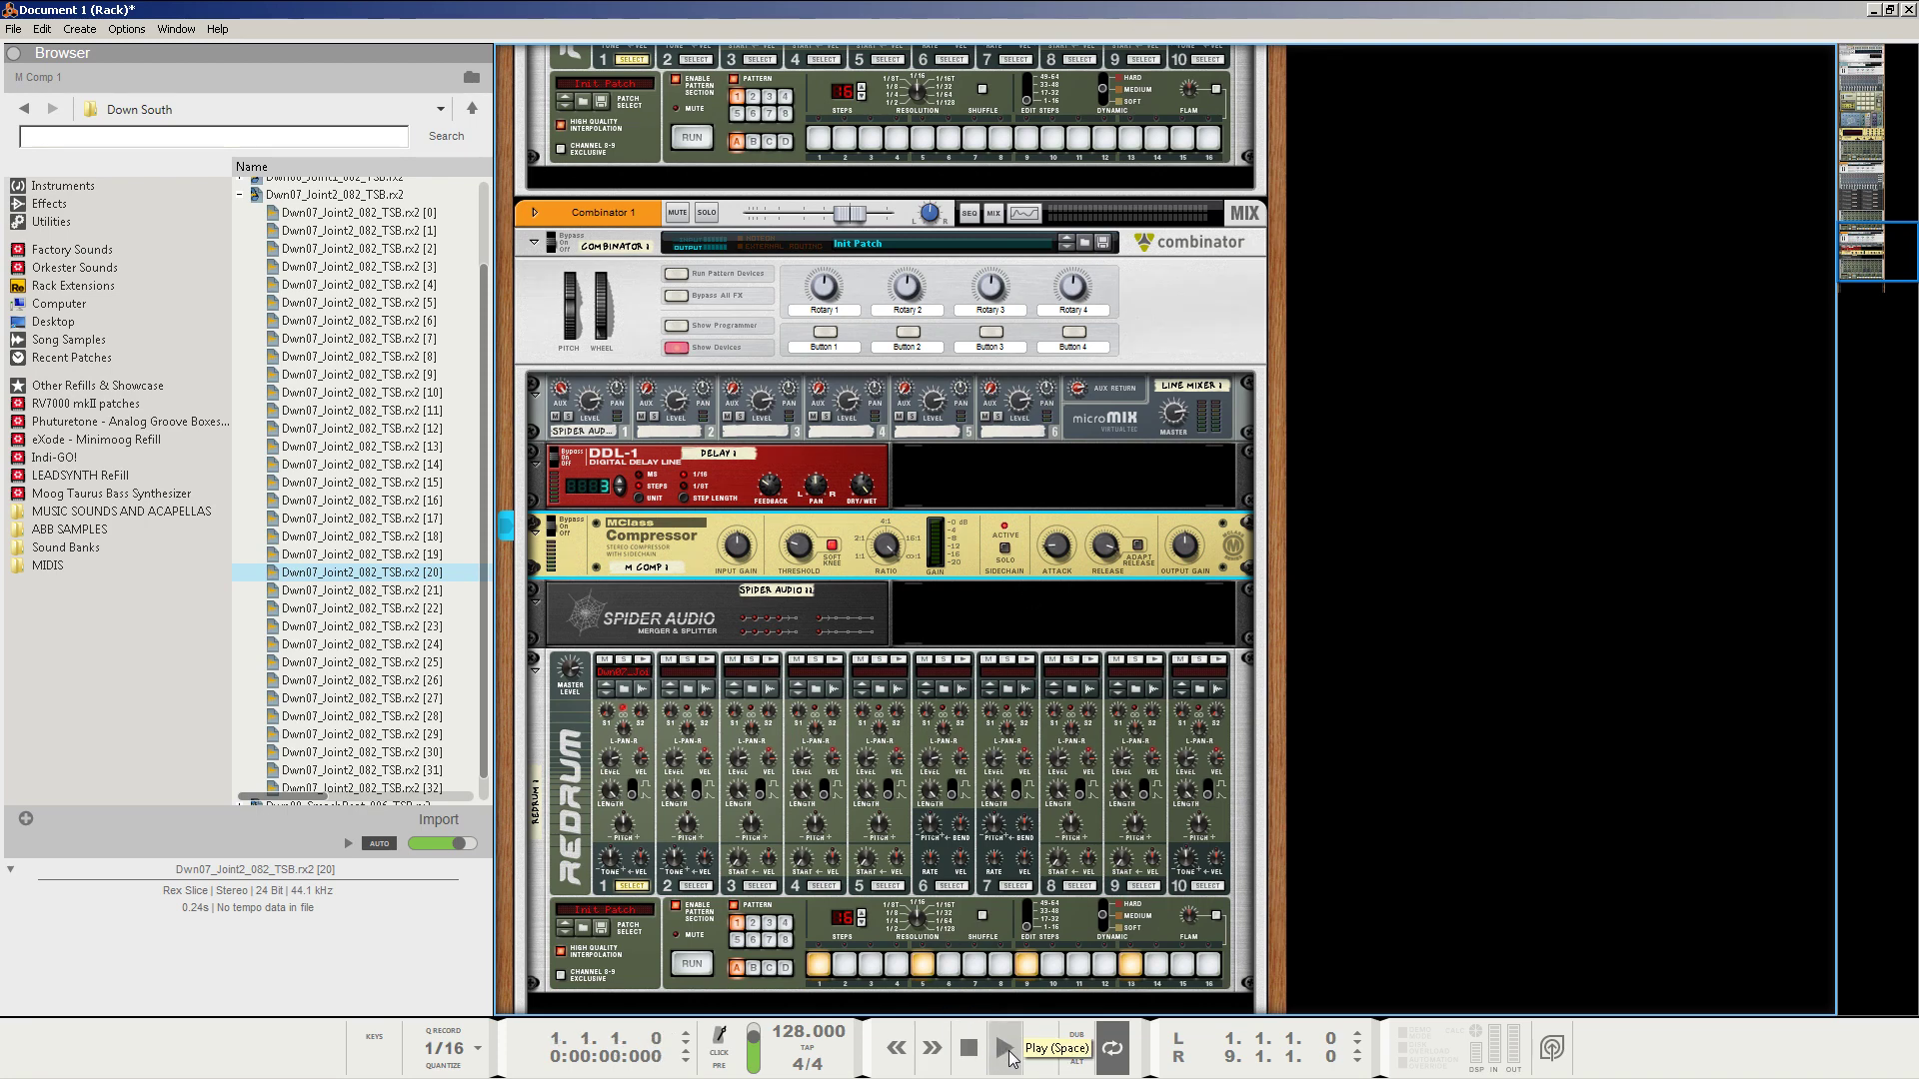
{"action": "left_click", "coordinate": [1003, 1048]}
{"action": "left_click", "coordinate": [561, 393]}
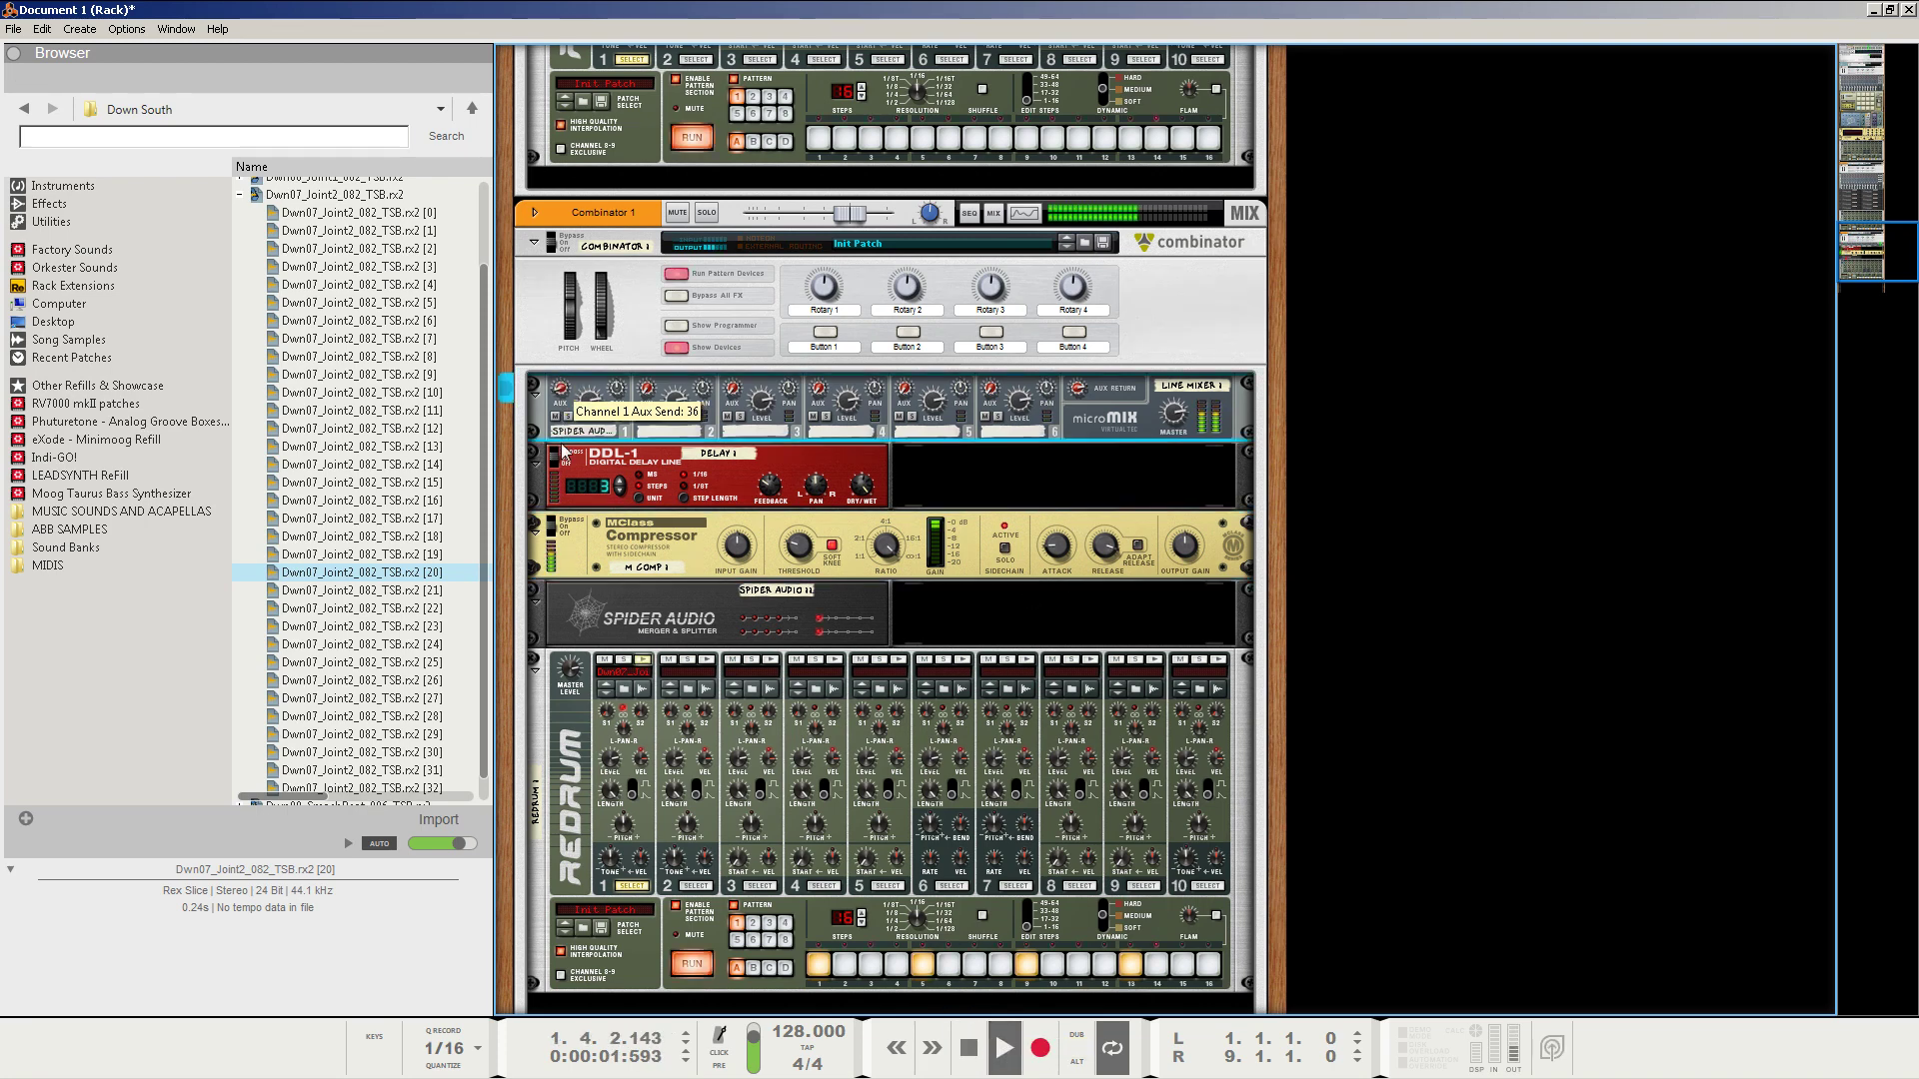
{"action": "left_click_drag", "start_coordinate": [558, 393], "coordinate": [580, 356]}
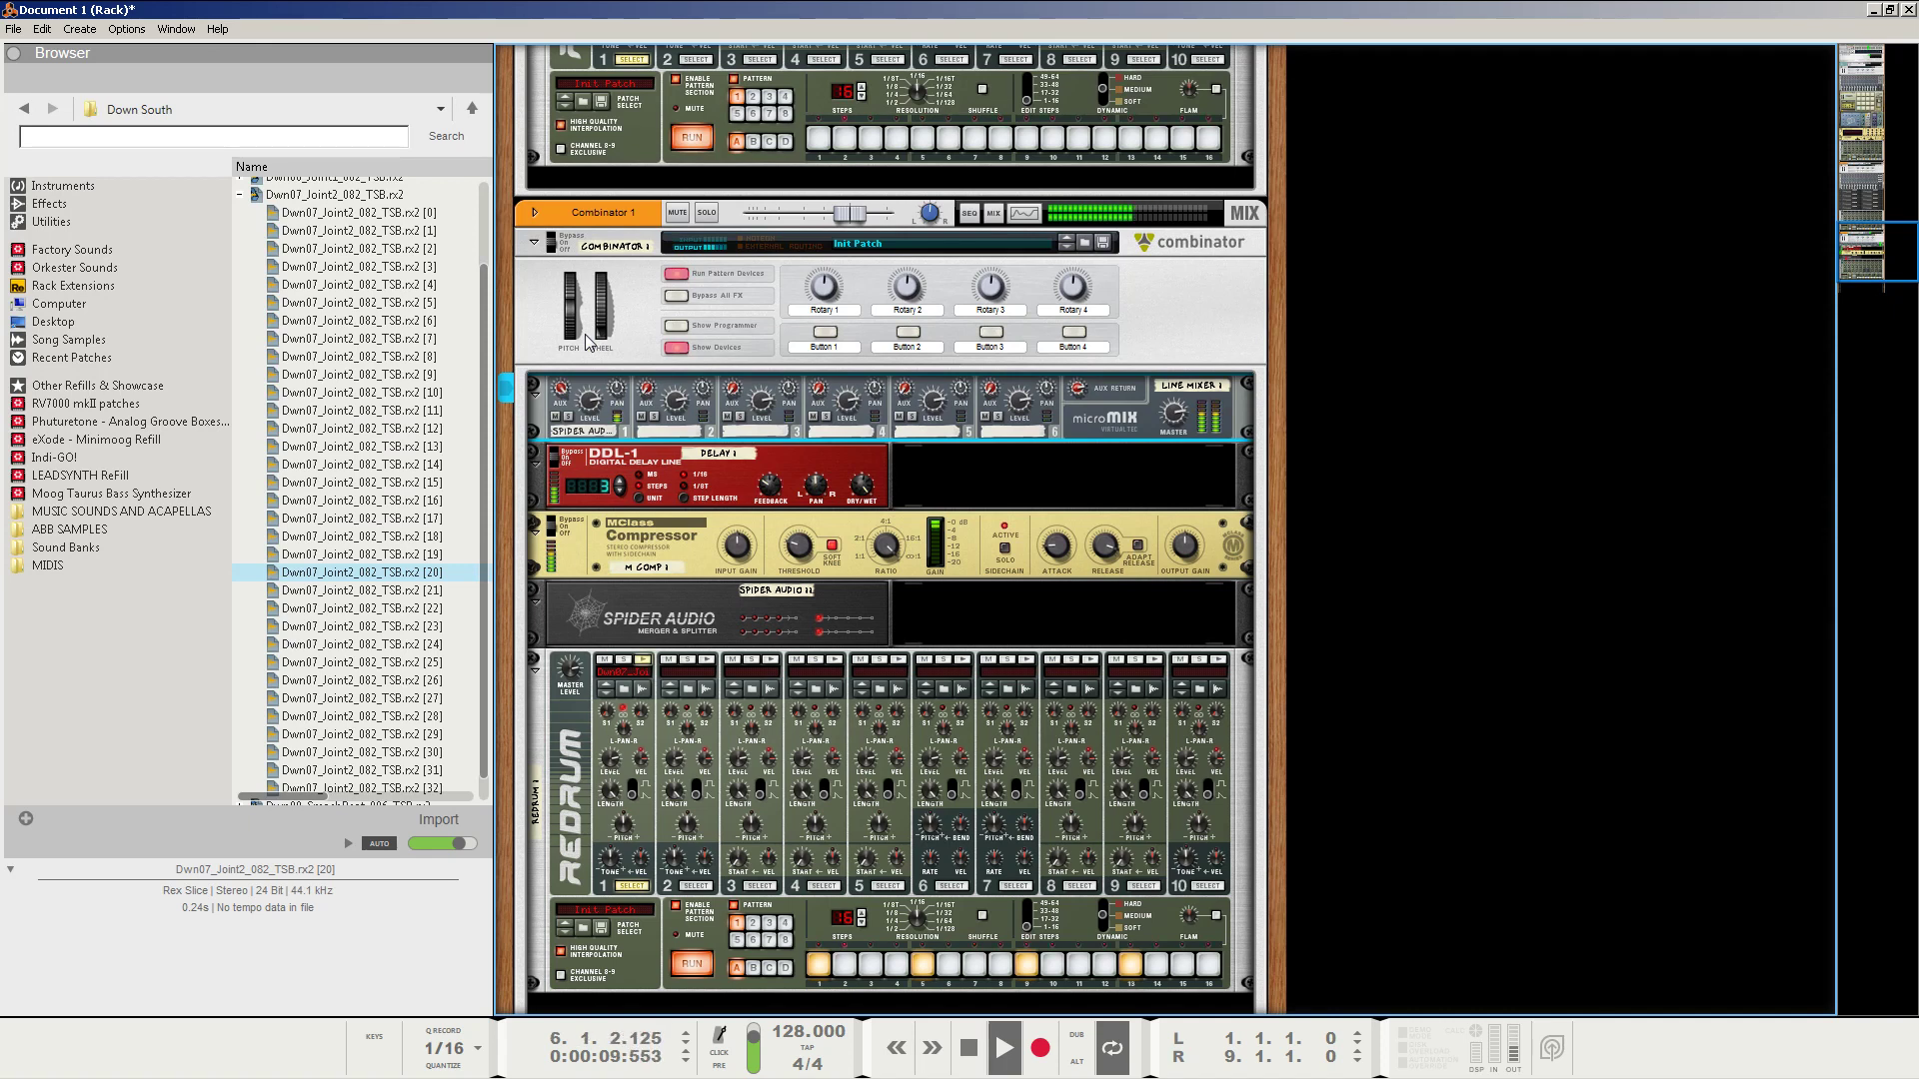
{"action": "key", "text": "space"}
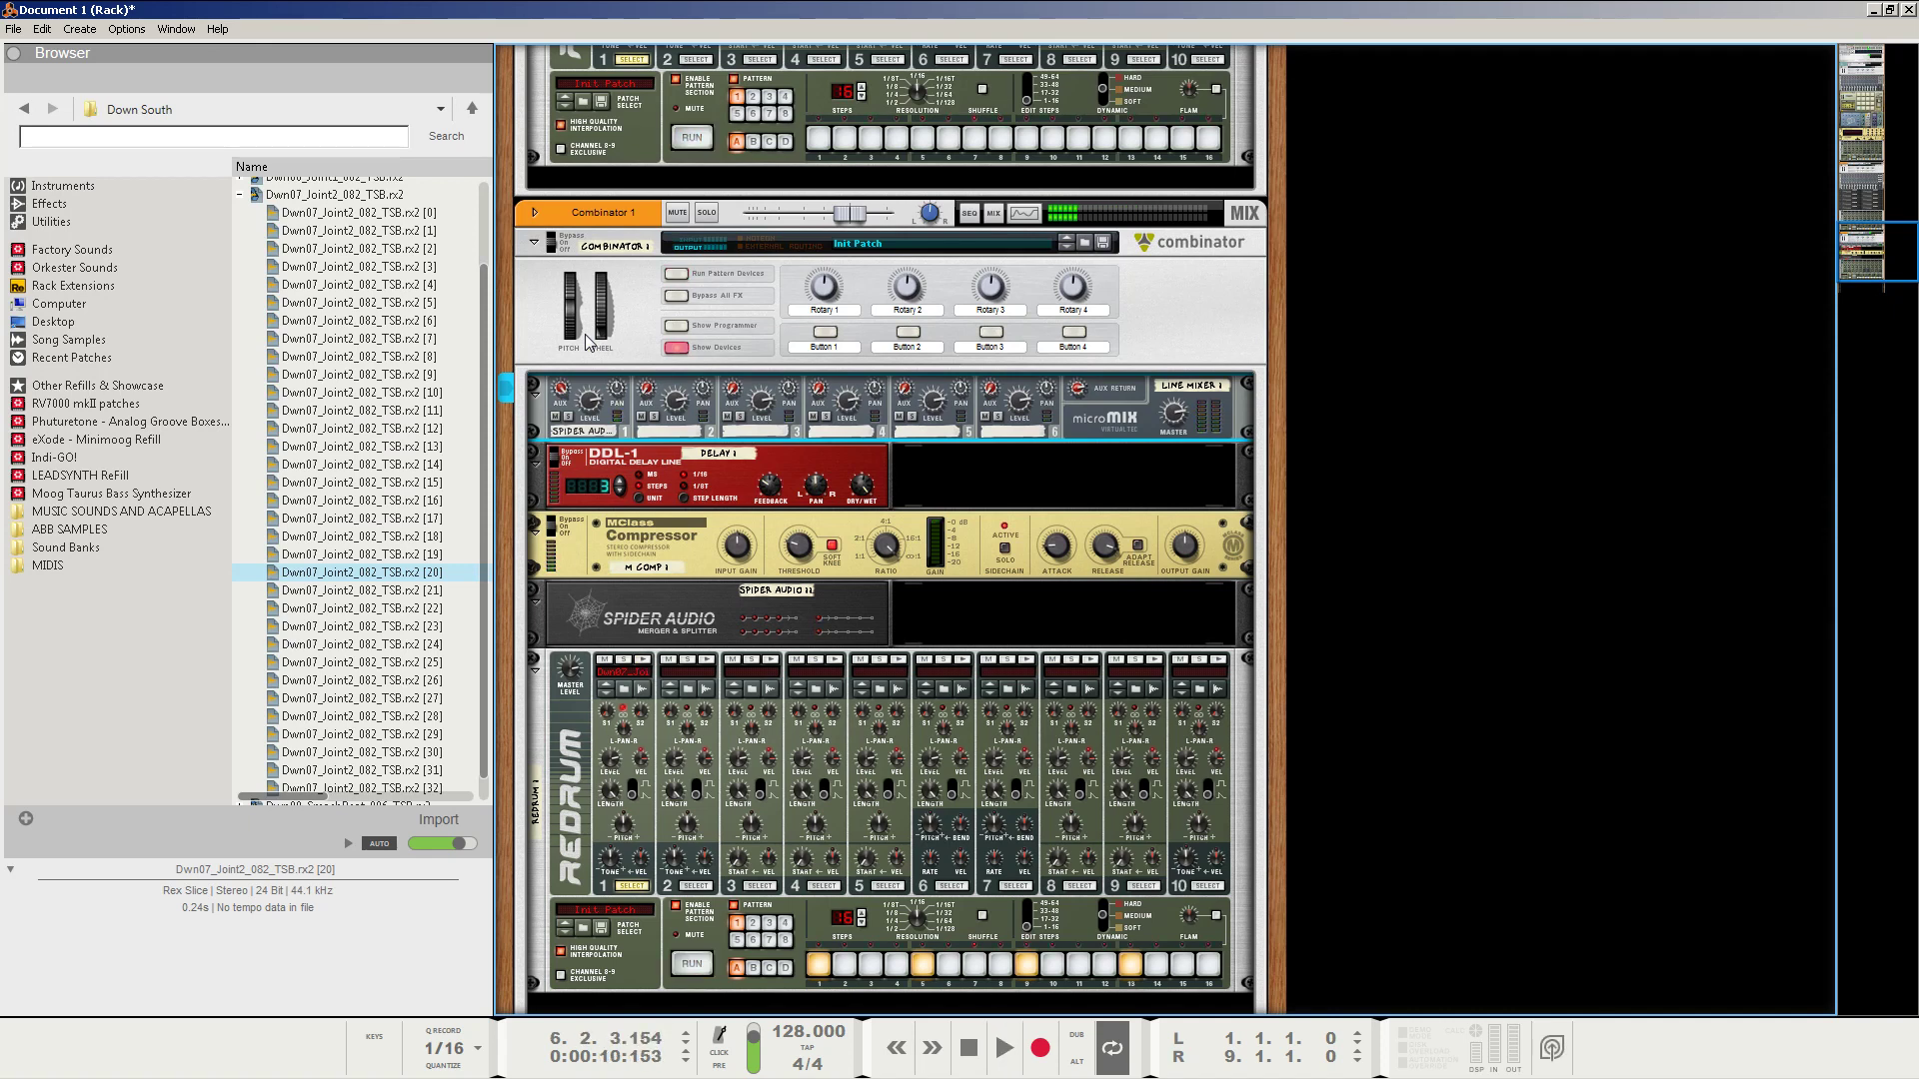